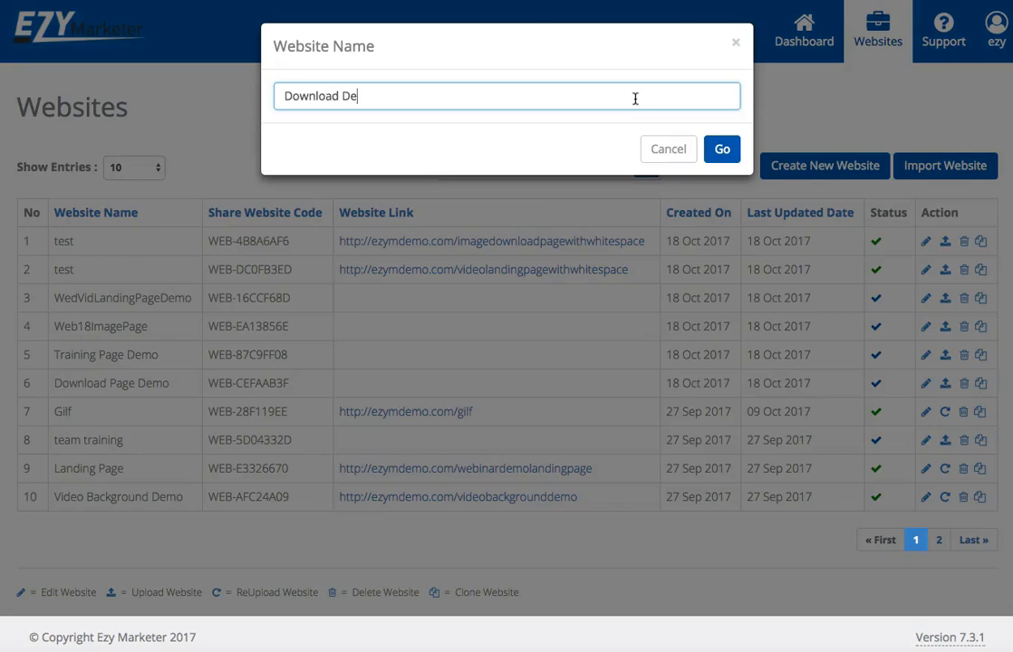
Create the website under the name Download Demo and empty its starter page.
{"action": "left_click", "coordinate": [720, 150]}
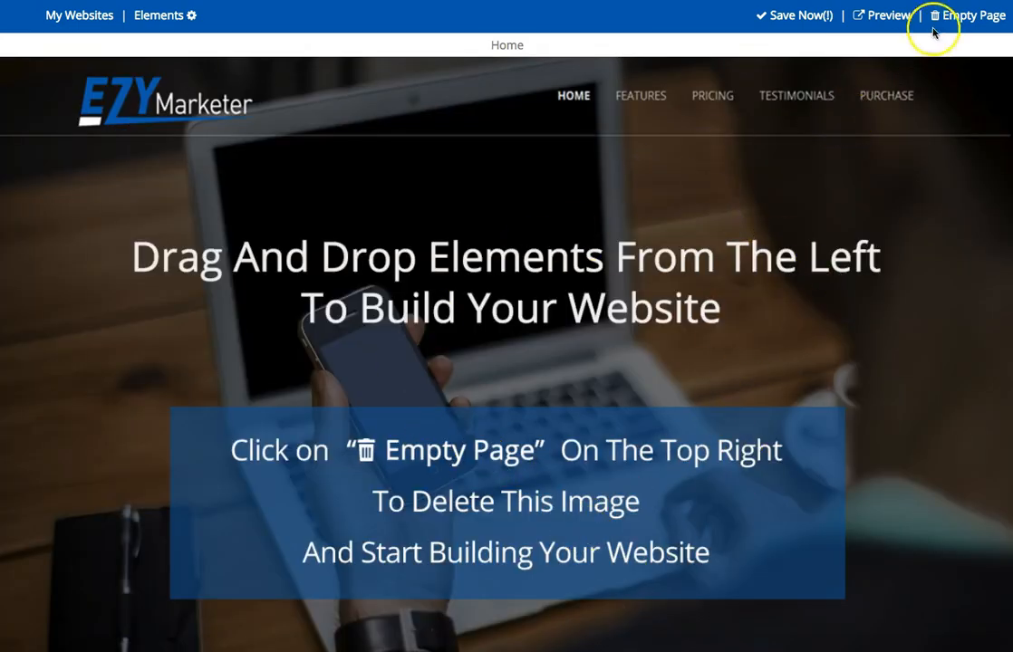
{"action": "left_click", "coordinate": [969, 17]}
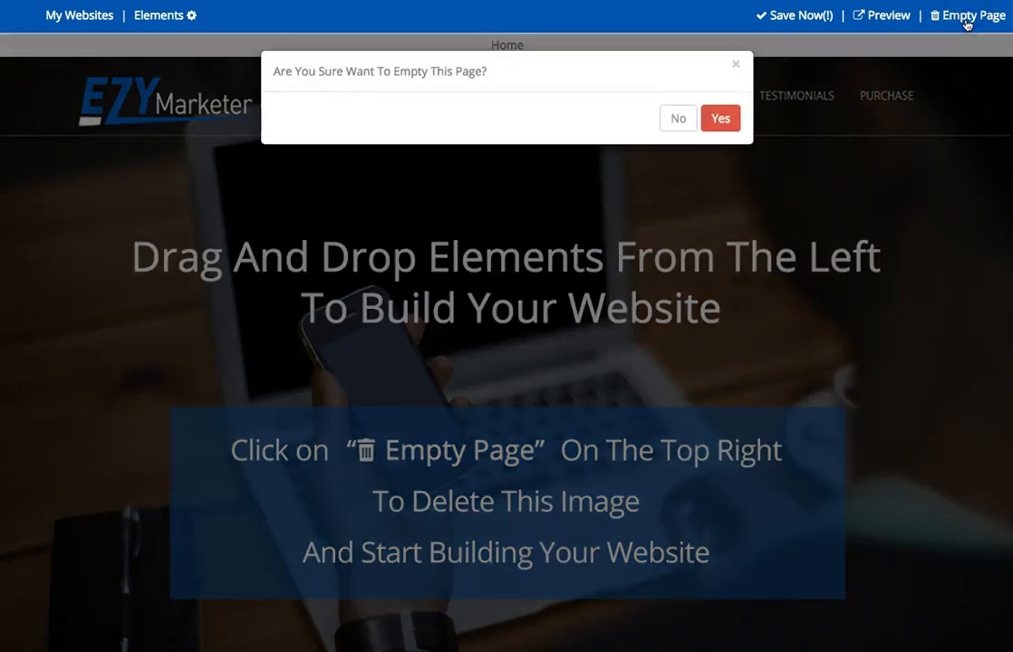
{"action": "left_click", "coordinate": [720, 118]}
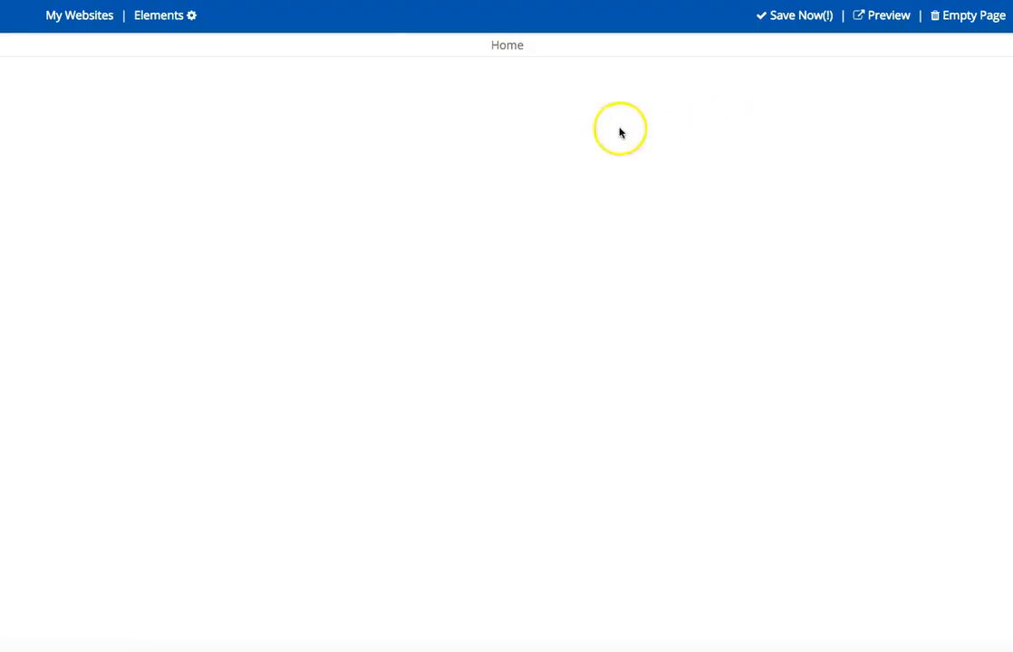
Add the Testimonials title content block, with only a heading and a subheading, to the empty page.
{"action": "left_click", "coordinate": [157, 17]}
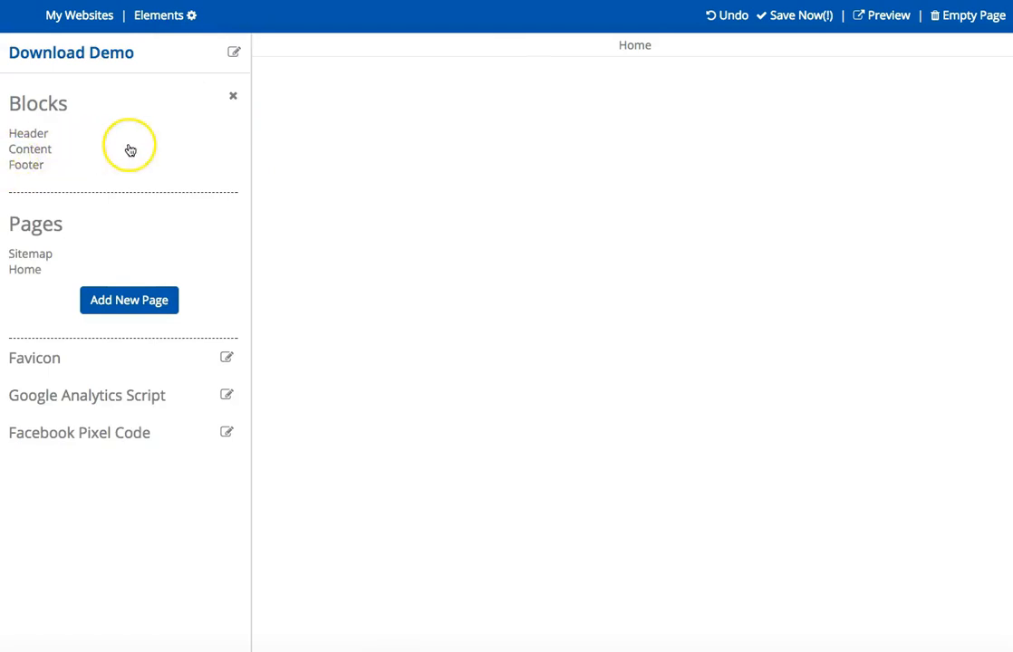
{"action": "left_click", "coordinate": [36, 152]}
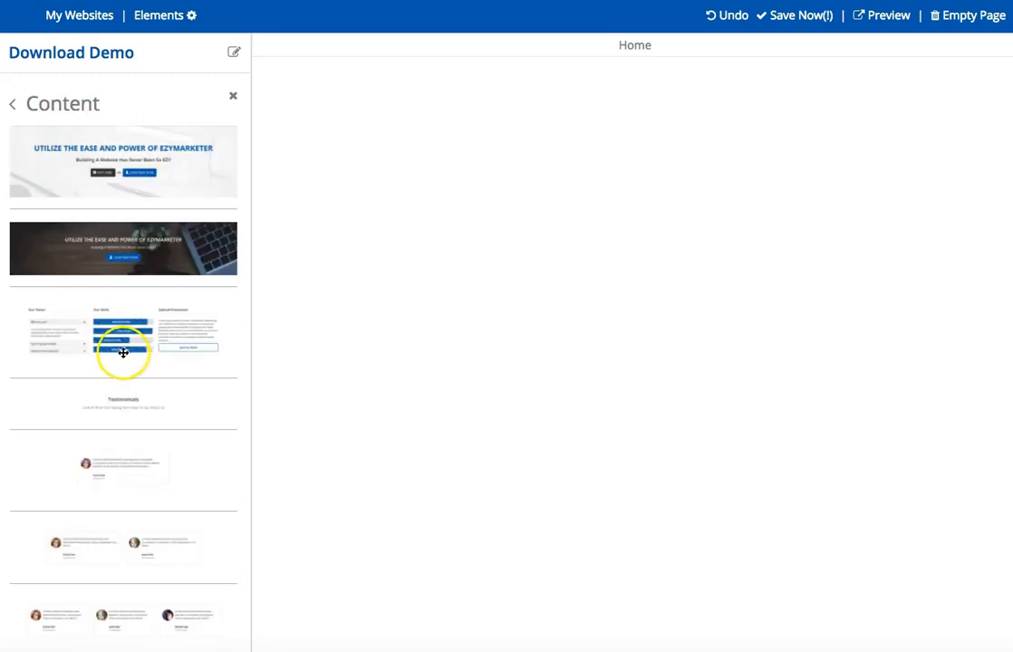
{"action": "left_click", "coordinate": [140, 403]}
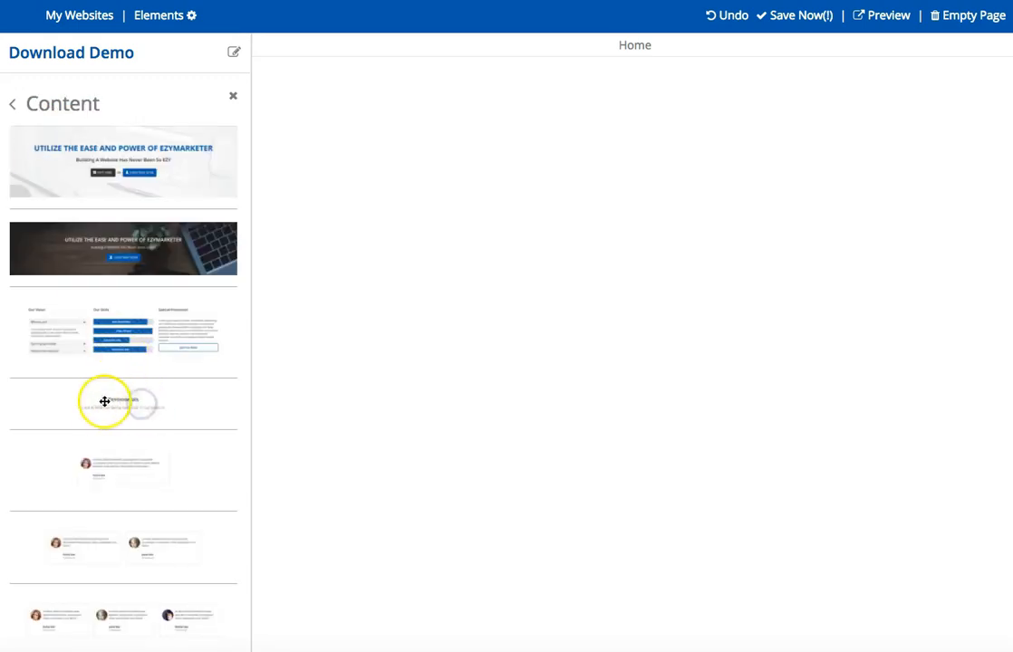
{"action": "scroll", "coordinate": [170, 407], "scroll_direction": "down", "scroll_amount": 5}
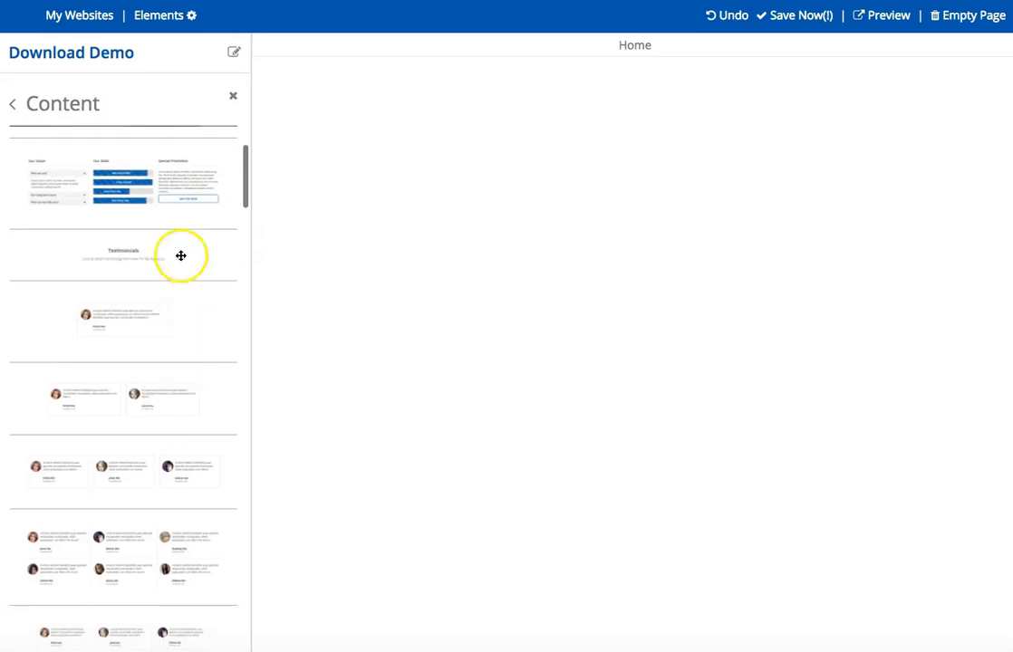
{"action": "scroll", "coordinate": [108, 259], "scroll_direction": "up", "scroll_amount": 1}
{"action": "left_click", "coordinate": [107, 260]}
{"action": "left_click_drag", "start_coordinate": [110, 261], "coordinate": [526, 242]}
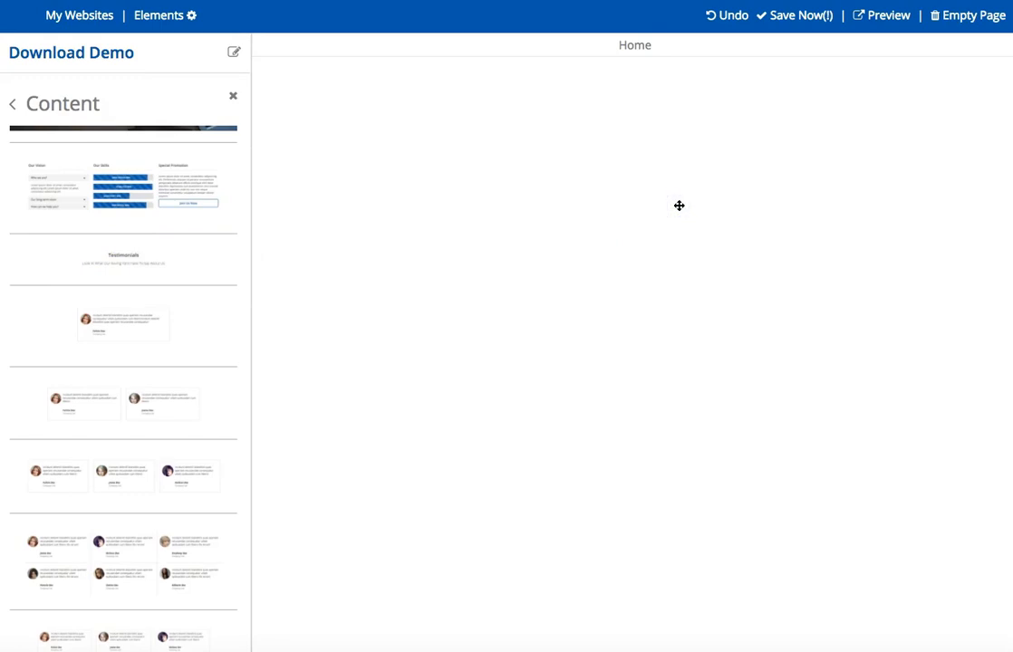
{"action": "left_click", "coordinate": [652, 237]}
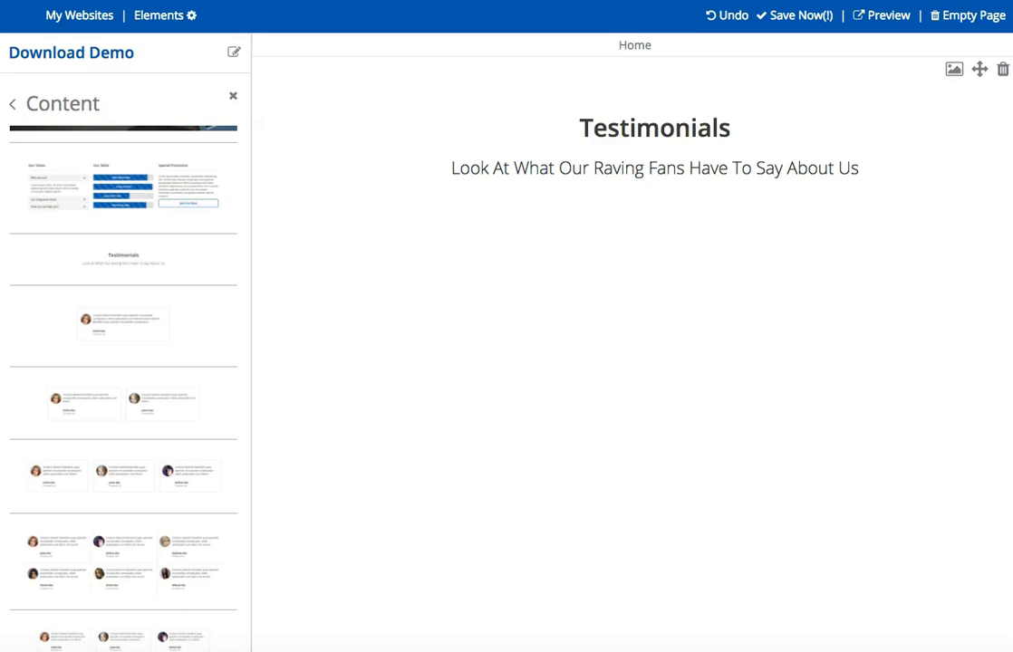
Replace the block's title with "Thank You For Your Purchase" and its subtitle with "Click on the link below to Download your Purchase".
{"action": "left_click", "coordinate": [630, 132]}
{"action": "double_click", "coordinate": [553, 131]}
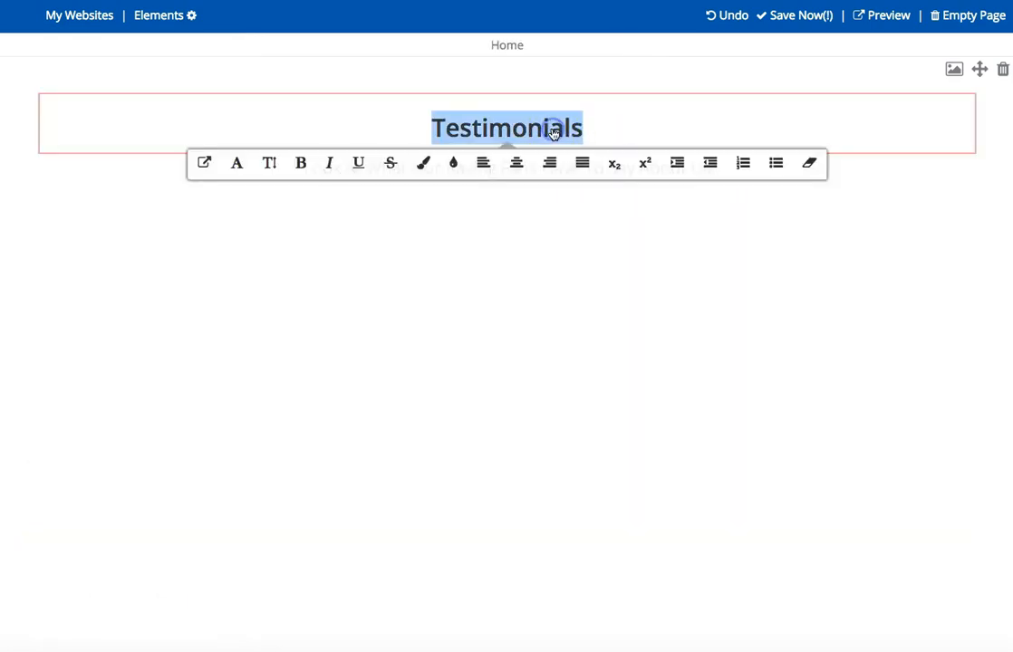
{"action": "type", "text": "Thank You For Your Purchase"}
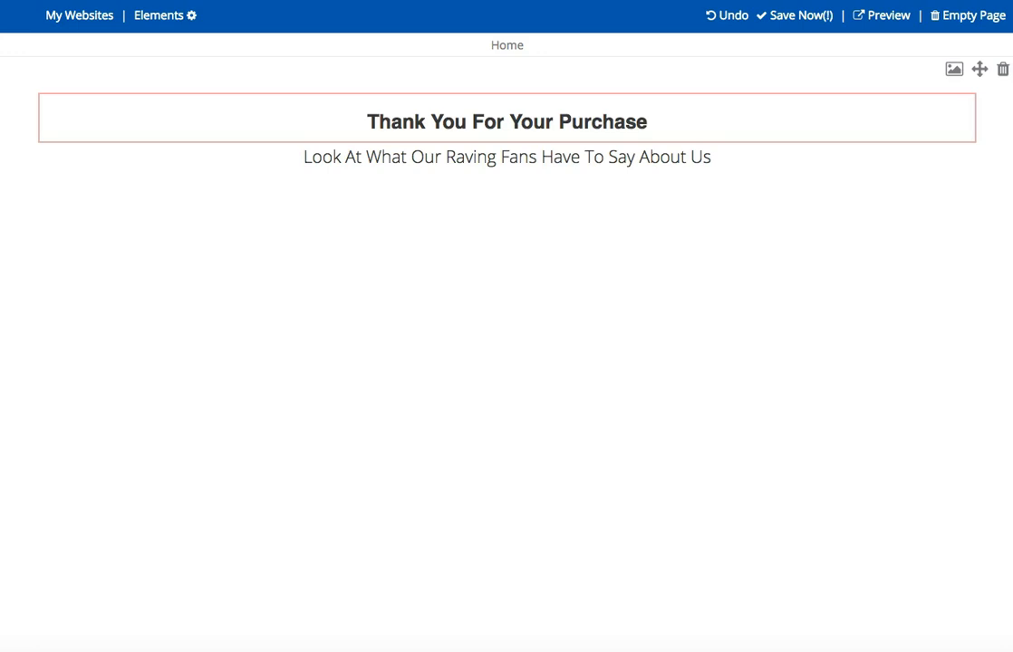
{"action": "double_click", "coordinate": [558, 156]}
{"action": "triple_click", "coordinate": [560, 157]}
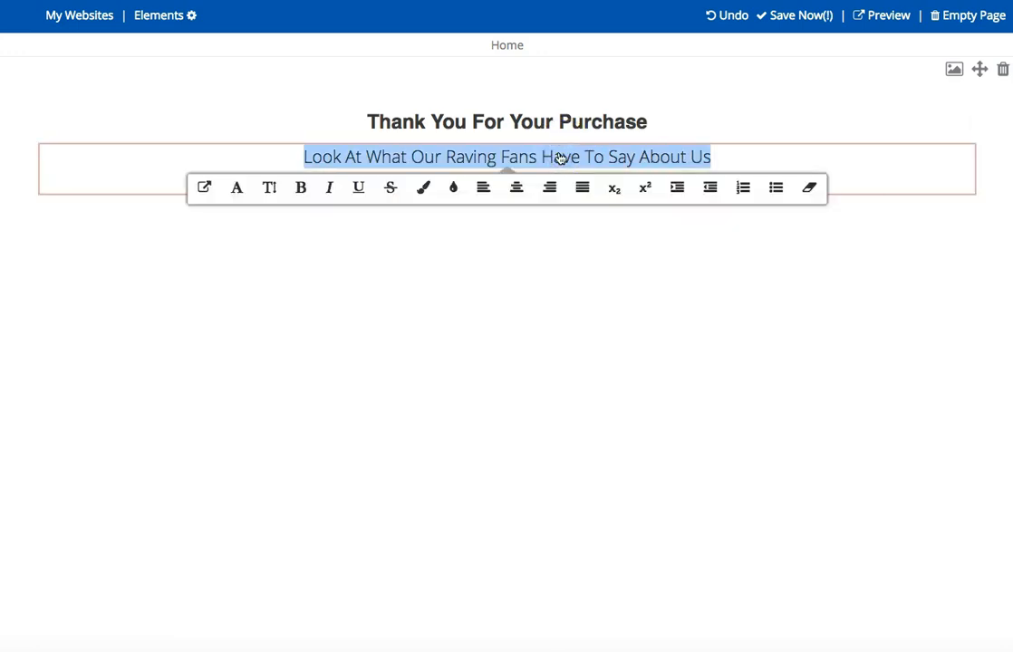
{"action": "type", "text": "Click on the link below to Download your Purchase"}
{"action": "left_click", "coordinate": [334, 173]}
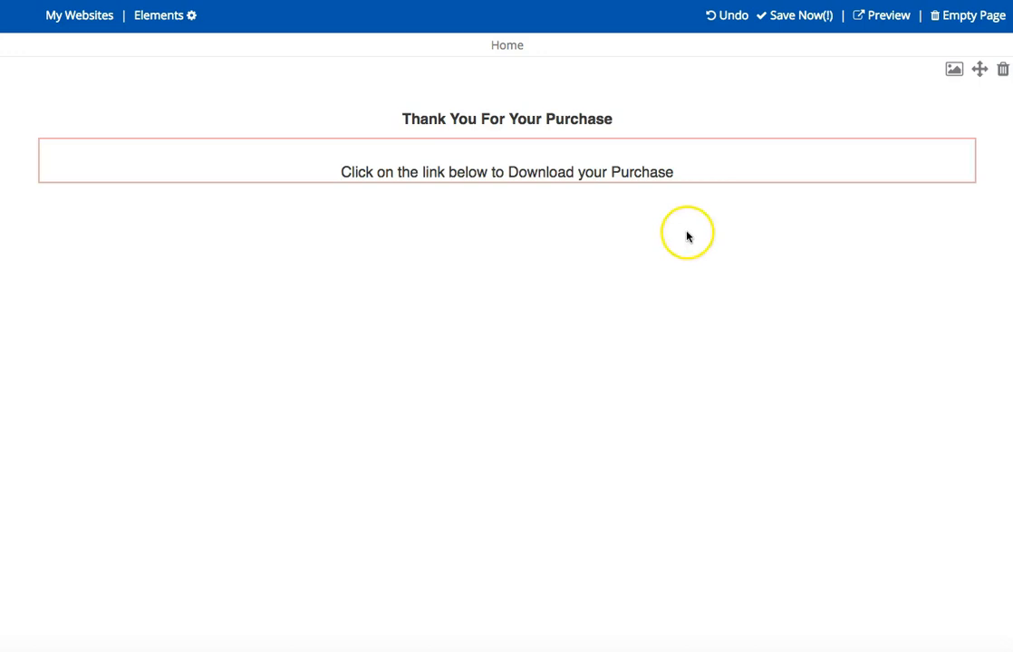
Set the text size of the thank-you heading to Larger and of the download line below it to Large.
{"action": "left_click", "coordinate": [559, 124]}
{"action": "triple_click", "coordinate": [560, 121]}
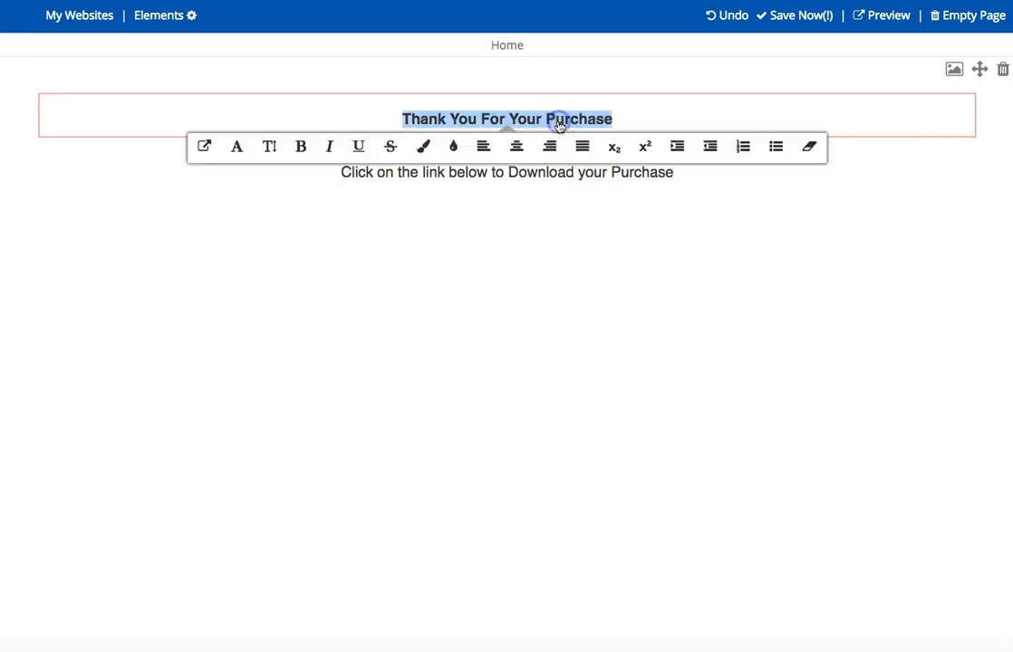
{"action": "left_click", "coordinate": [271, 147]}
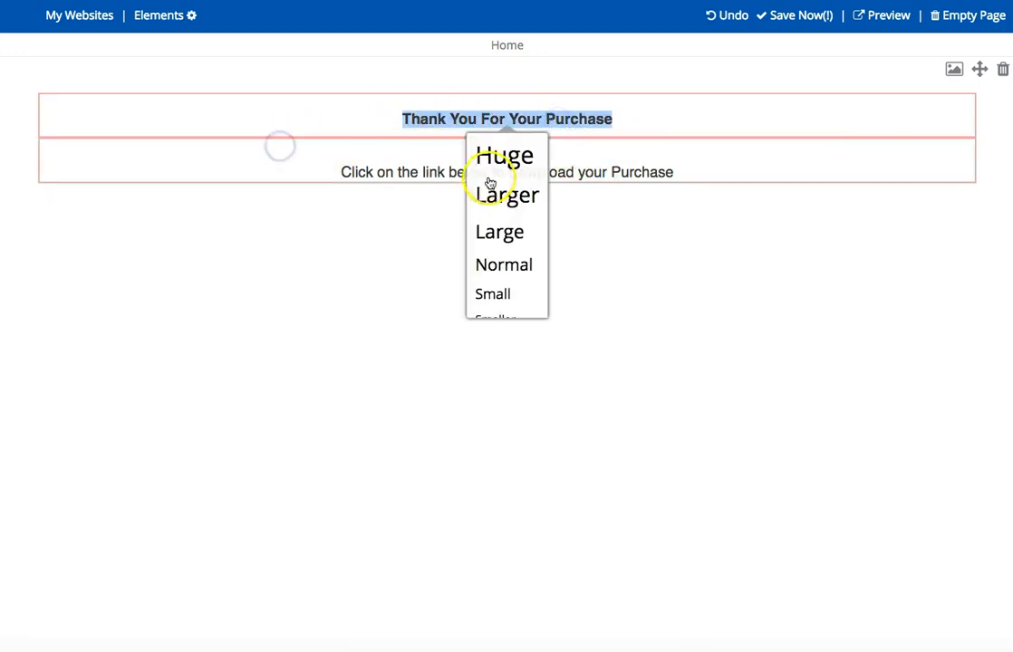
{"action": "left_click", "coordinate": [495, 195]}
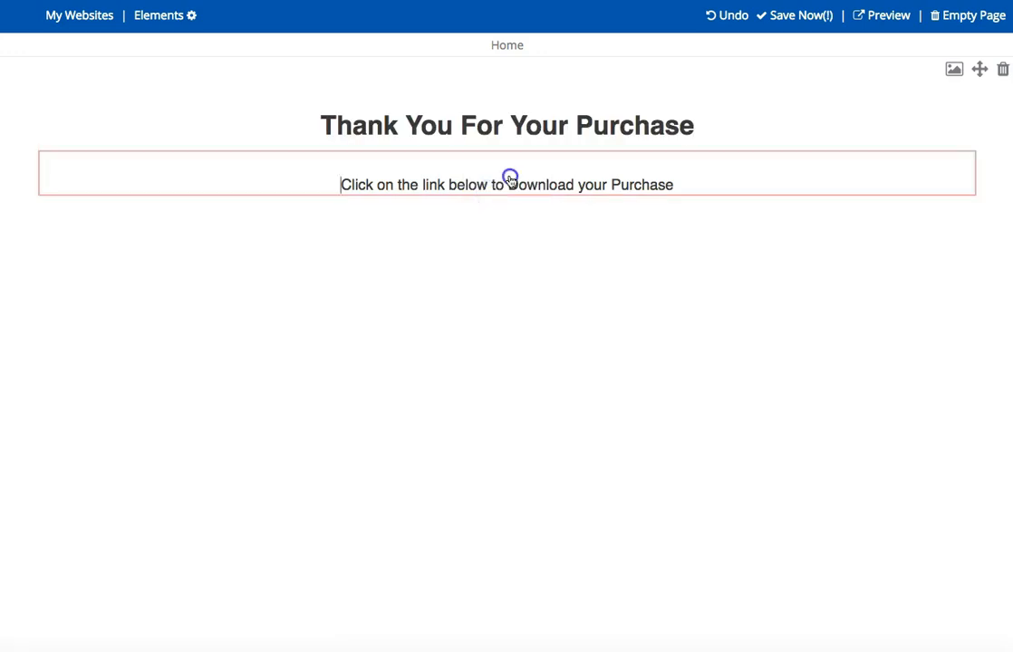
{"action": "triple_click", "coordinate": [510, 178]}
{"action": "left_click", "coordinate": [273, 212]}
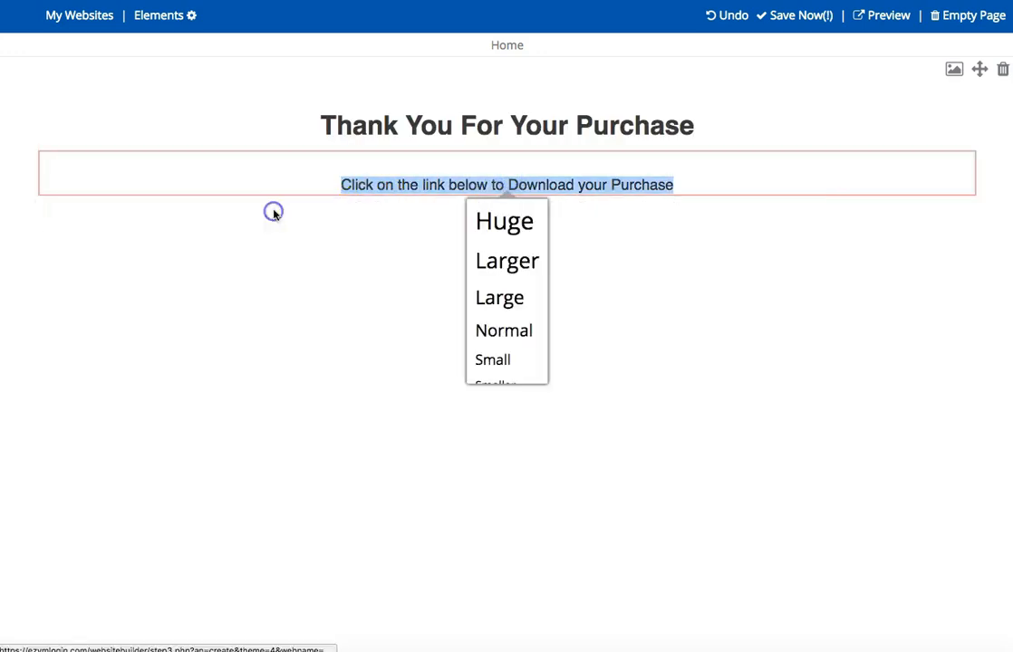
{"action": "left_click", "coordinate": [501, 299]}
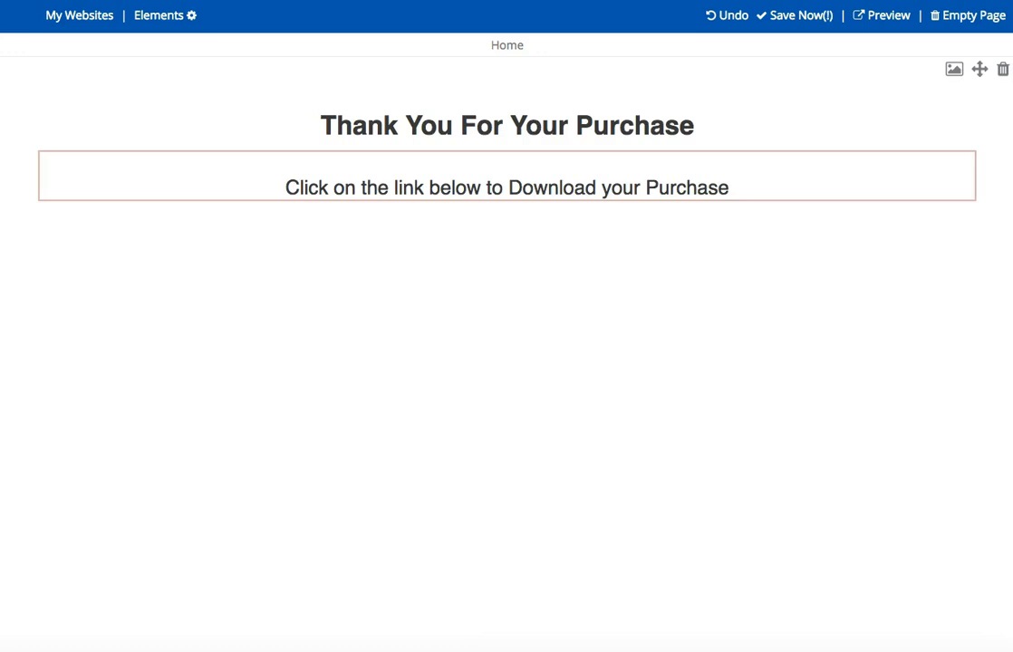
Add the Product Features content block with the gauge image left of the text below the thank-you block.
{"action": "left_click", "coordinate": [152, 18]}
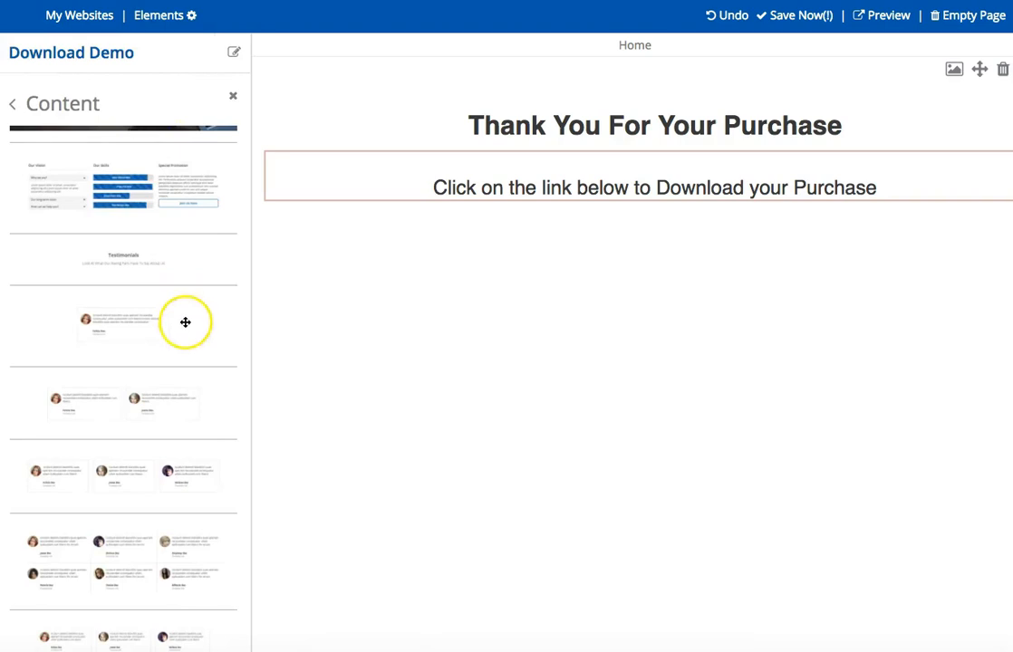
{"action": "scroll", "coordinate": [184, 322], "scroll_direction": "down", "scroll_amount": 10}
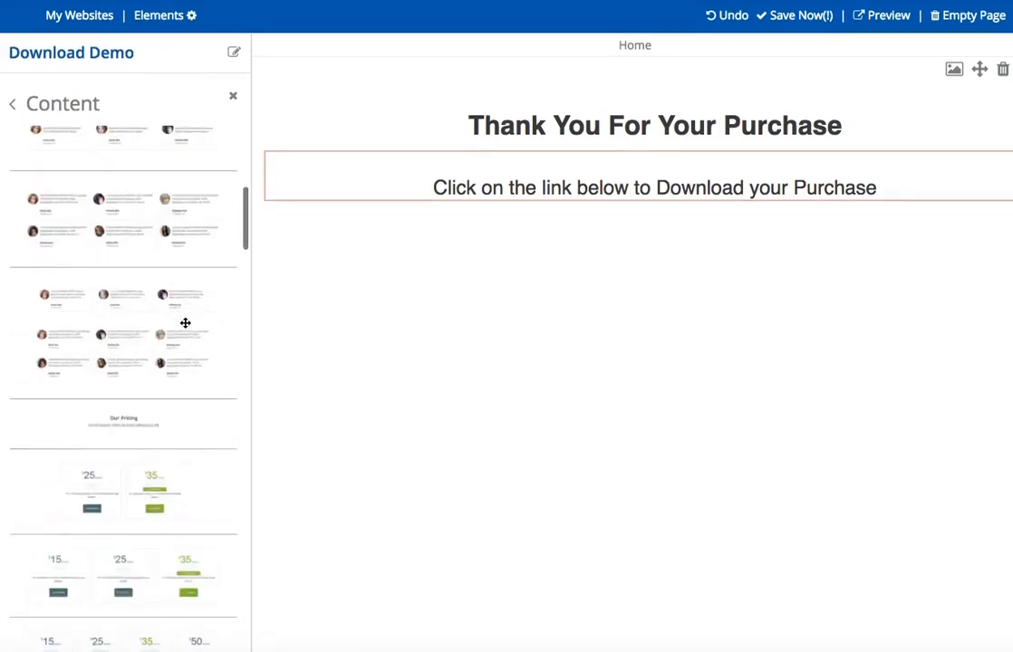
{"action": "scroll", "coordinate": [183, 335], "scroll_direction": "down", "scroll_amount": 8}
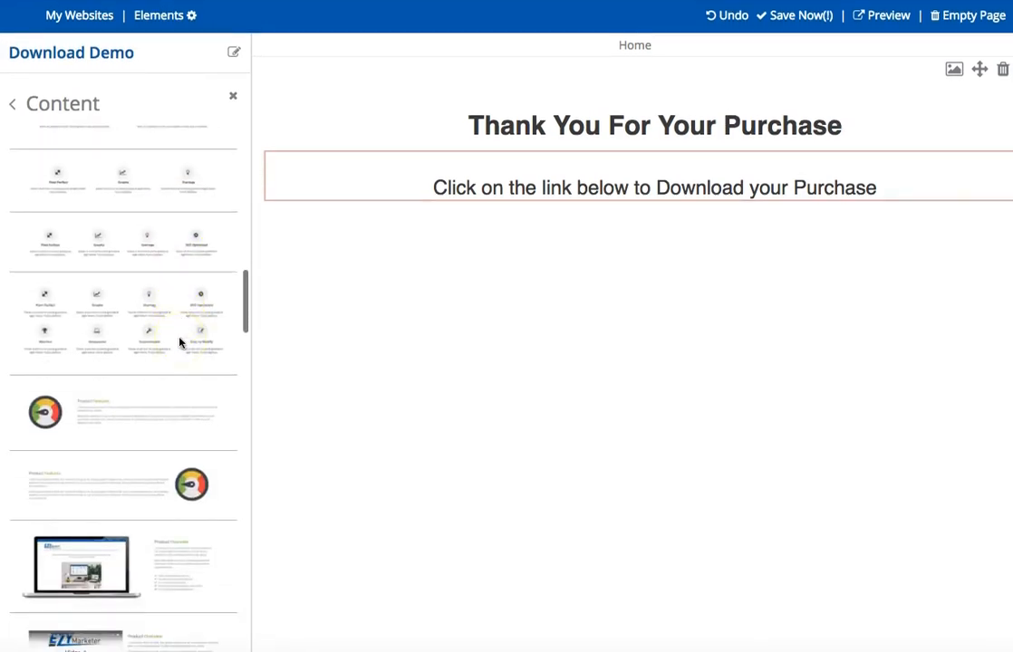
{"action": "left_click_drag", "start_coordinate": [95, 409], "coordinate": [571, 361]}
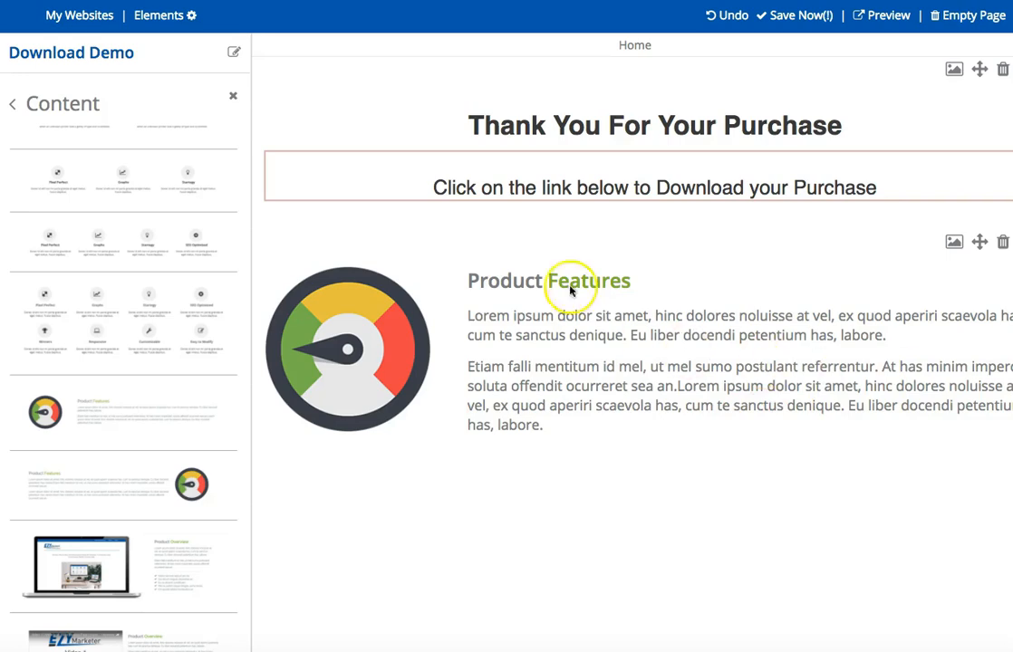
{"action": "left_click", "coordinate": [515, 283]}
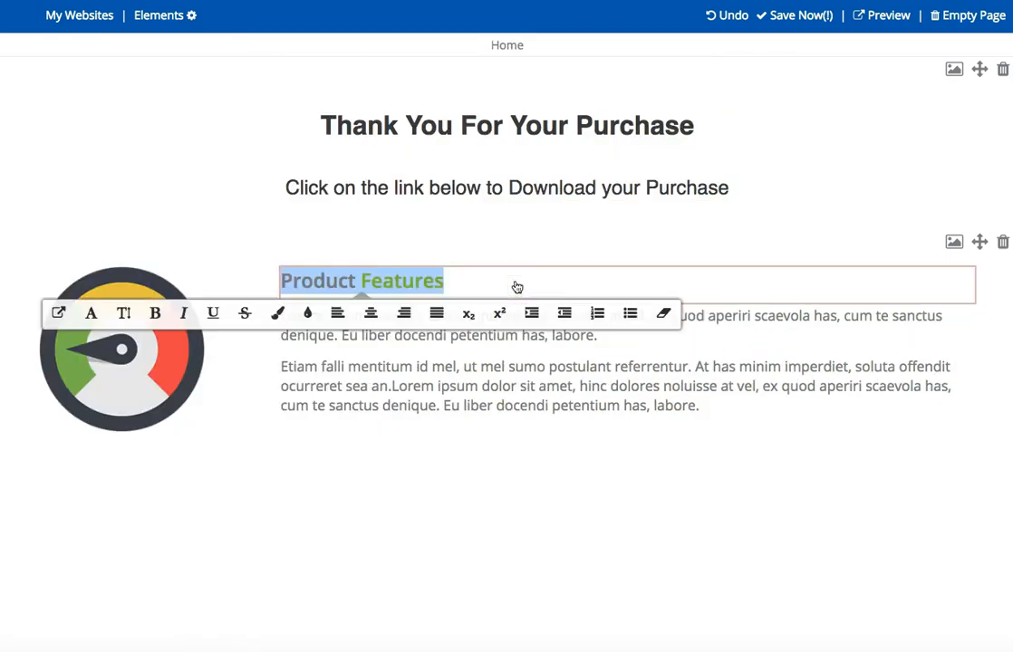
{"action": "type", "text": "Top Blogger E-Book"}
{"action": "left_click", "coordinate": [535, 282]}
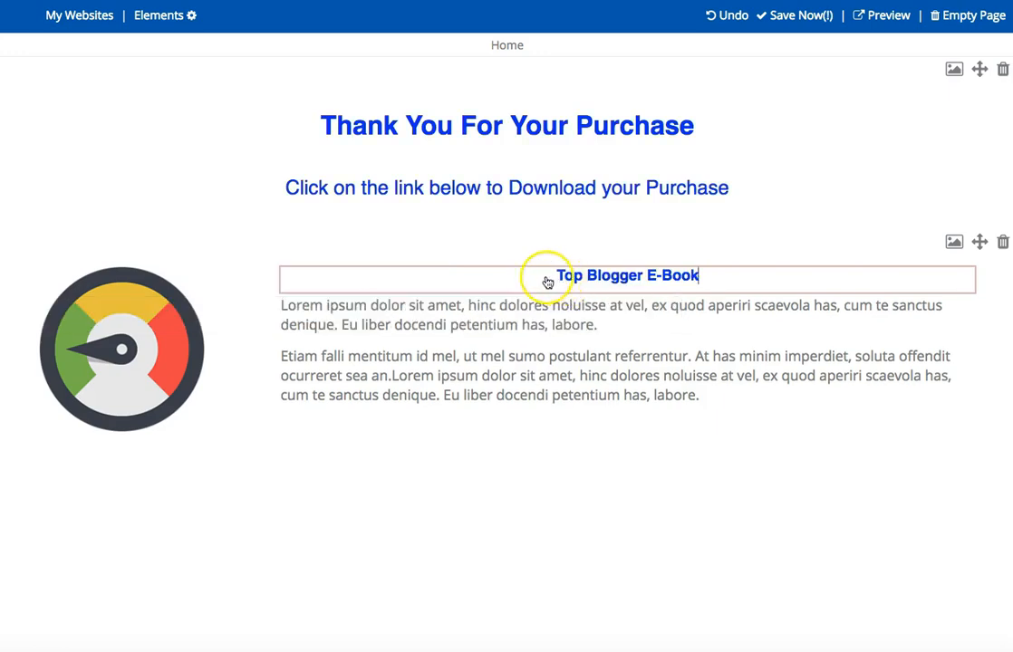
{"action": "triple_click", "coordinate": [653, 273]}
{"action": "left_click", "coordinate": [601, 305]}
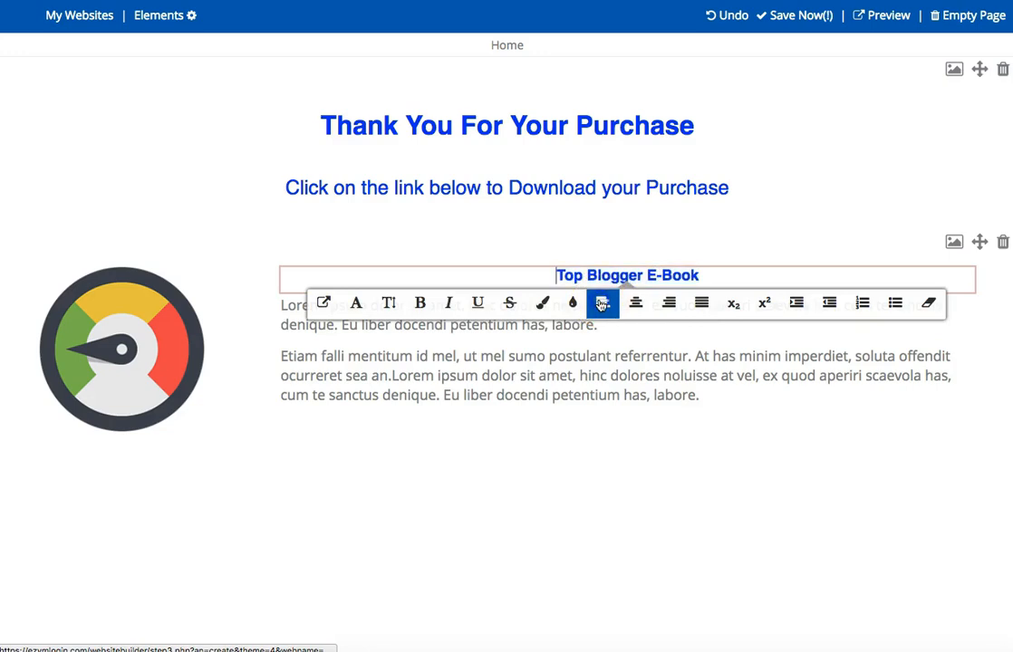
{"action": "left_click", "coordinate": [730, 15]}
{"action": "left_click", "coordinate": [732, 16]}
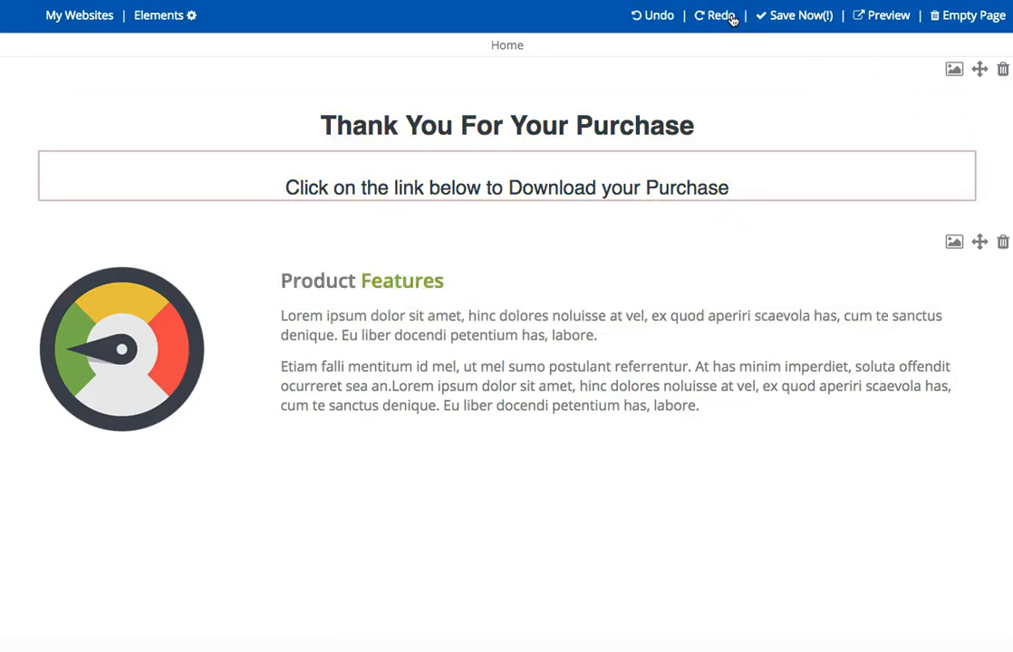
Replace the "Product Features" heading with the text "Top Blogger E-Book".
{"action": "double_click", "coordinate": [332, 282]}
{"action": "triple_click", "coordinate": [332, 282]}
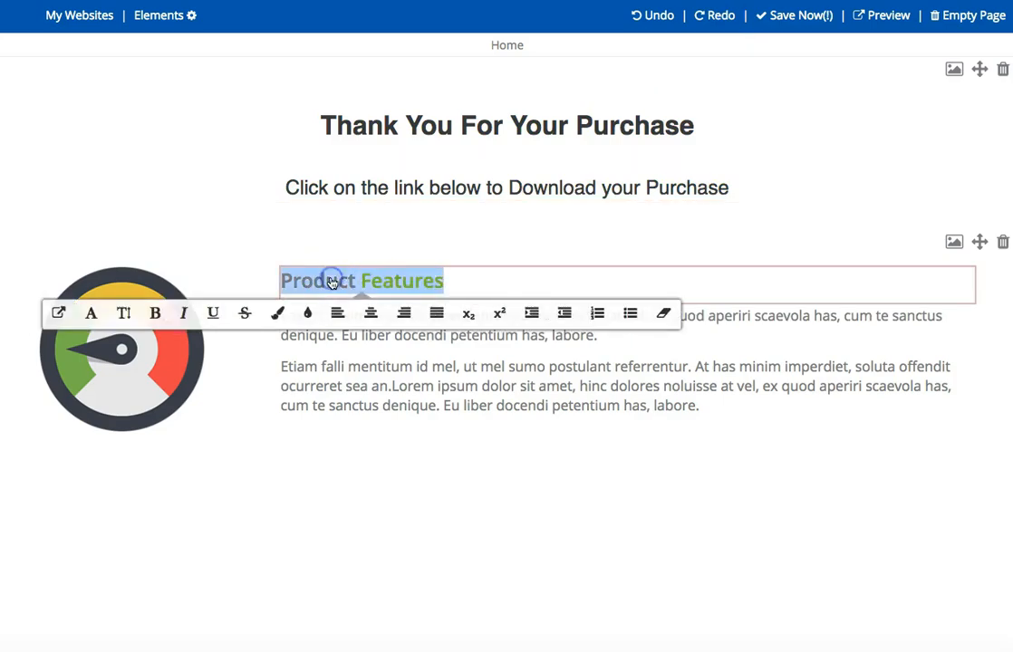
{"action": "type", "text": "Top Blogger E-Book"}
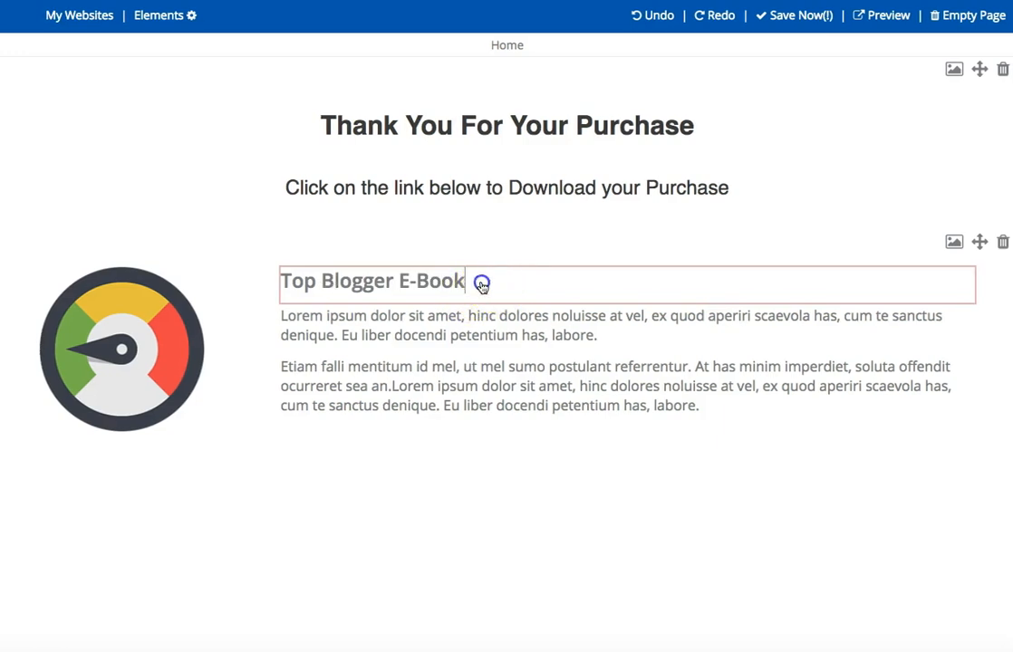
Change the text color of the "Top Blogger E-Book" heading to dark blue.
{"action": "left_click_drag", "start_coordinate": [477, 281], "coordinate": [276, 283]}
{"action": "left_click", "coordinate": [288, 314]}
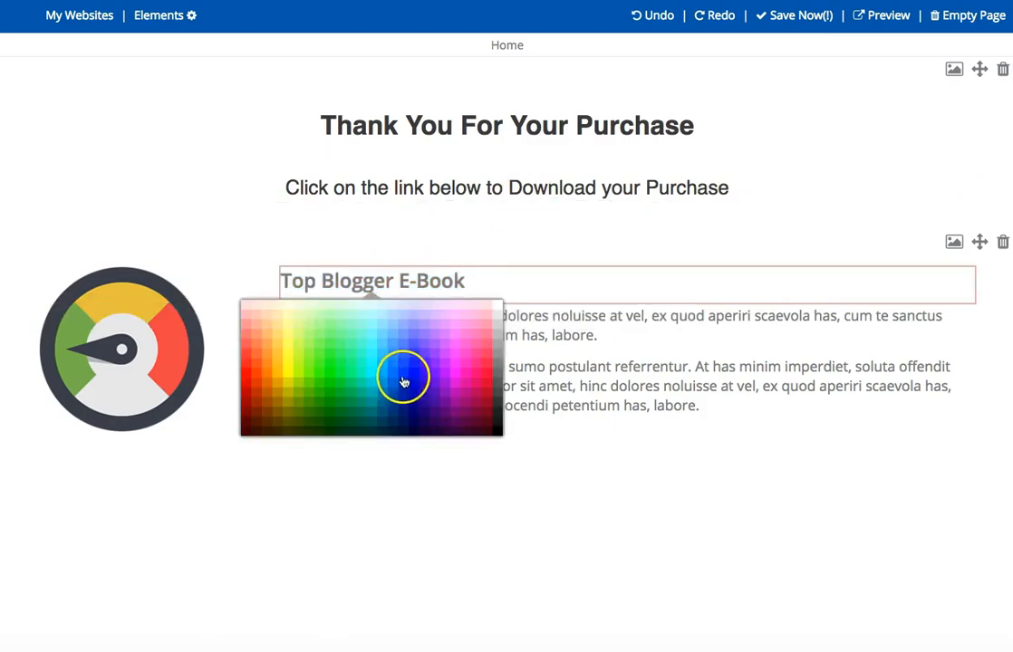
{"action": "left_click", "coordinate": [404, 387]}
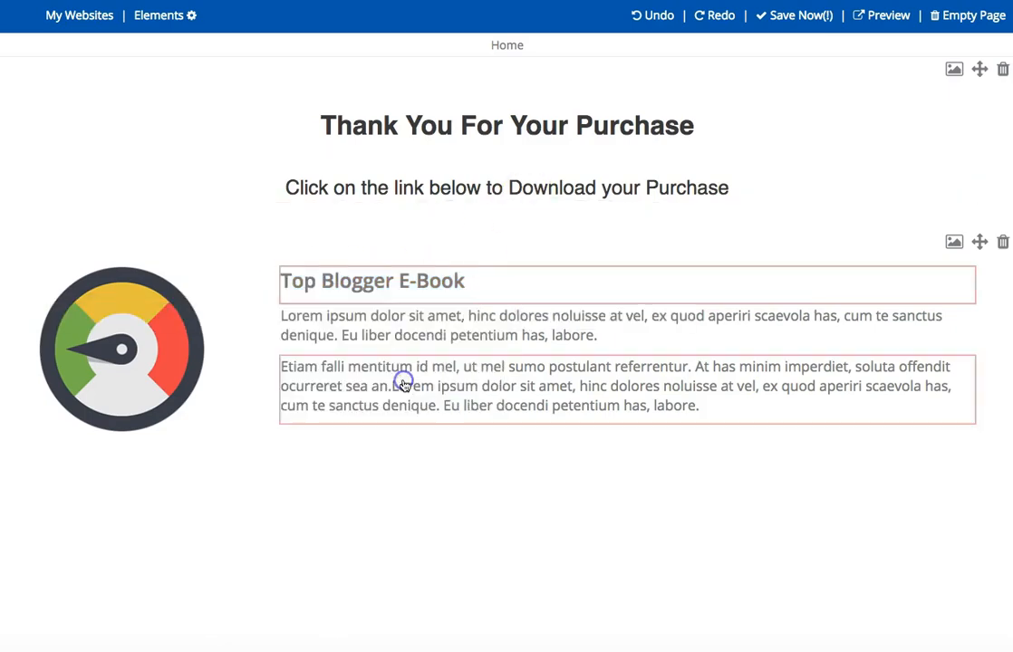
{"action": "triple_click", "coordinate": [414, 283]}
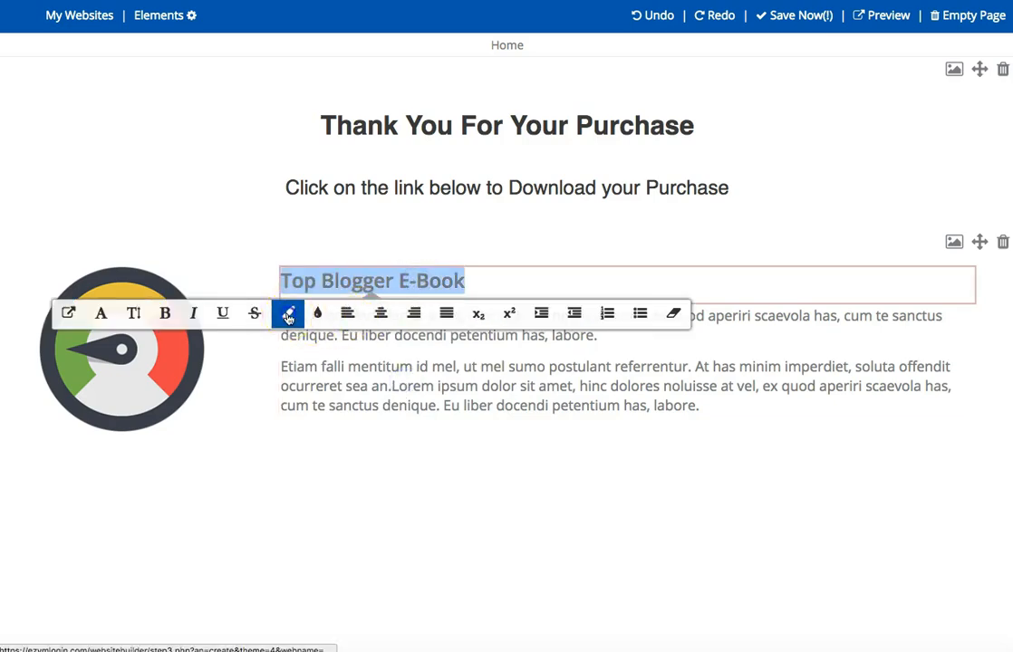
{"action": "left_click", "coordinate": [289, 313]}
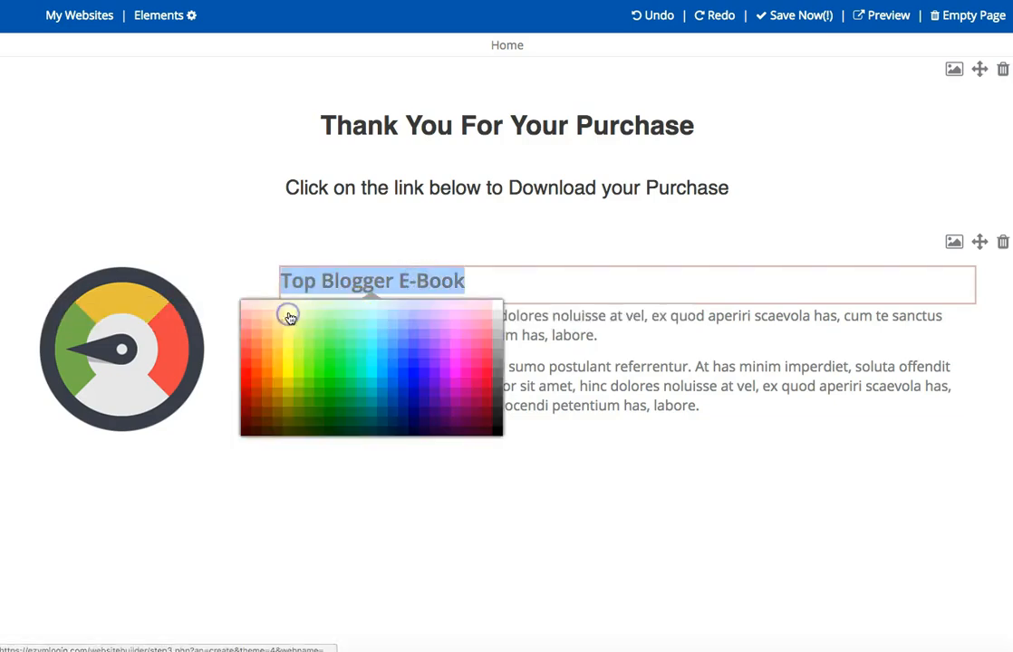
{"action": "left_click", "coordinate": [404, 396]}
{"action": "left_click_drag", "start_coordinate": [467, 281], "coordinate": [283, 281]}
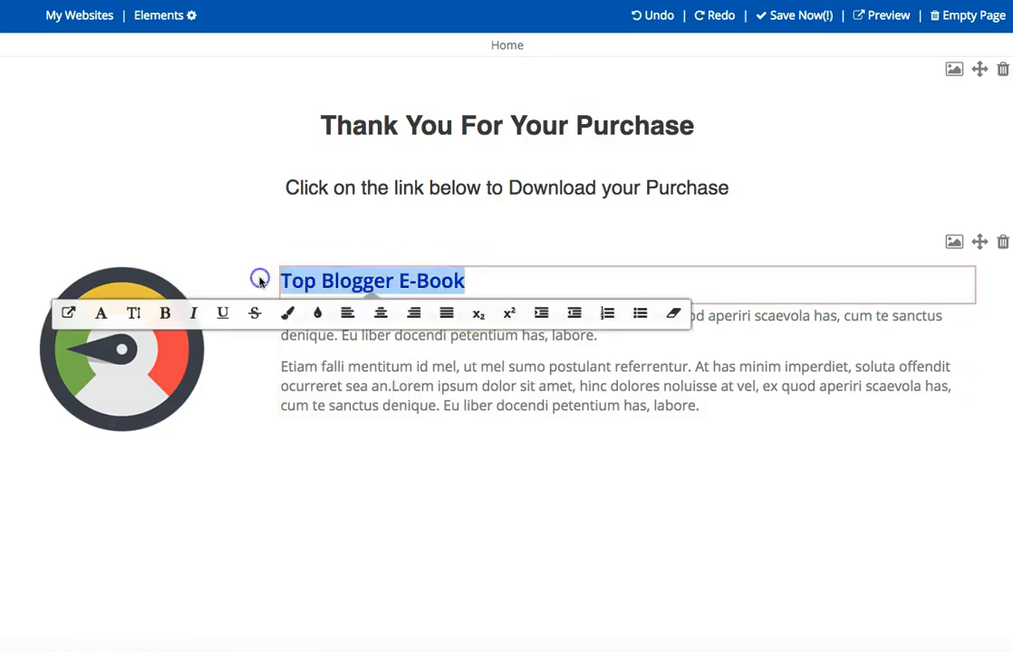
{"action": "left_click", "coordinate": [165, 315]}
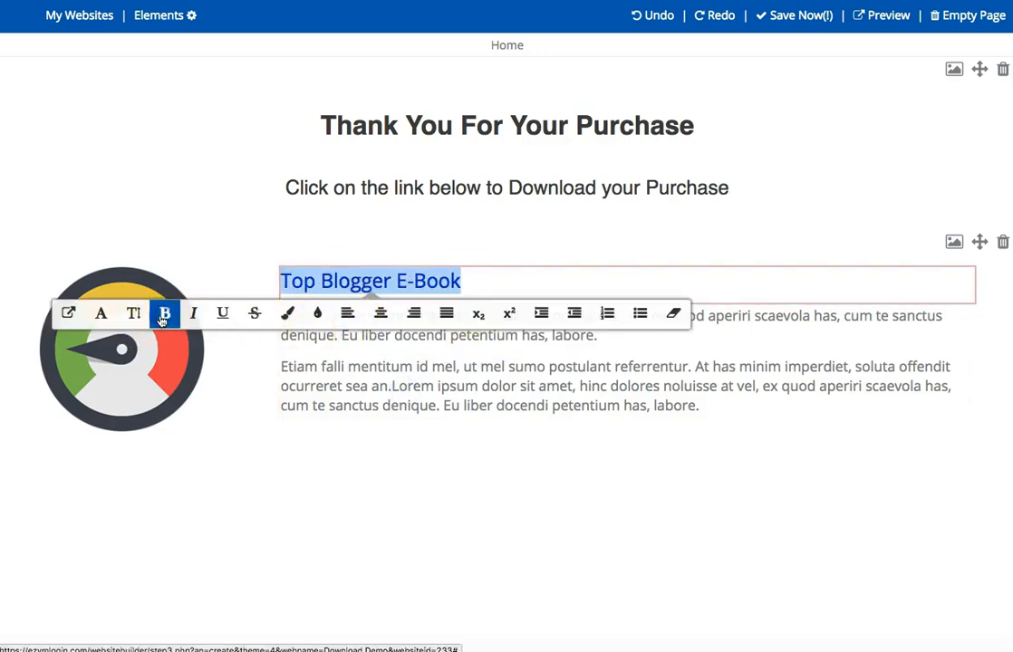
{"action": "left_click", "coordinate": [164, 313]}
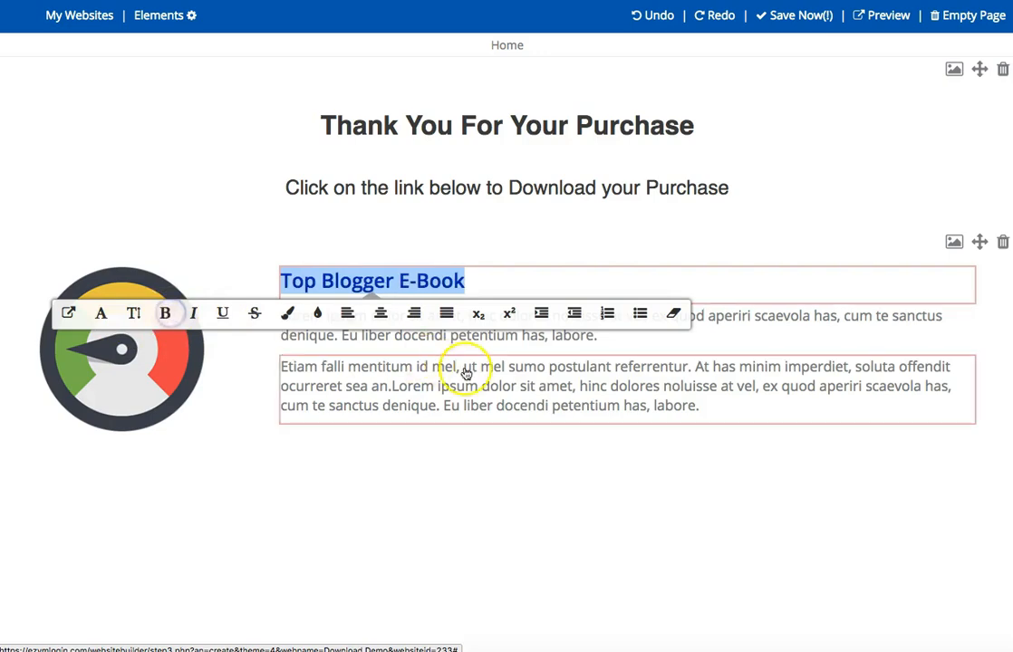
Replace the first placeholder paragraph under the "Top Blogger E-Book" heading with the copied thank-you and download text.
{"action": "left_click", "coordinate": [505, 374]}
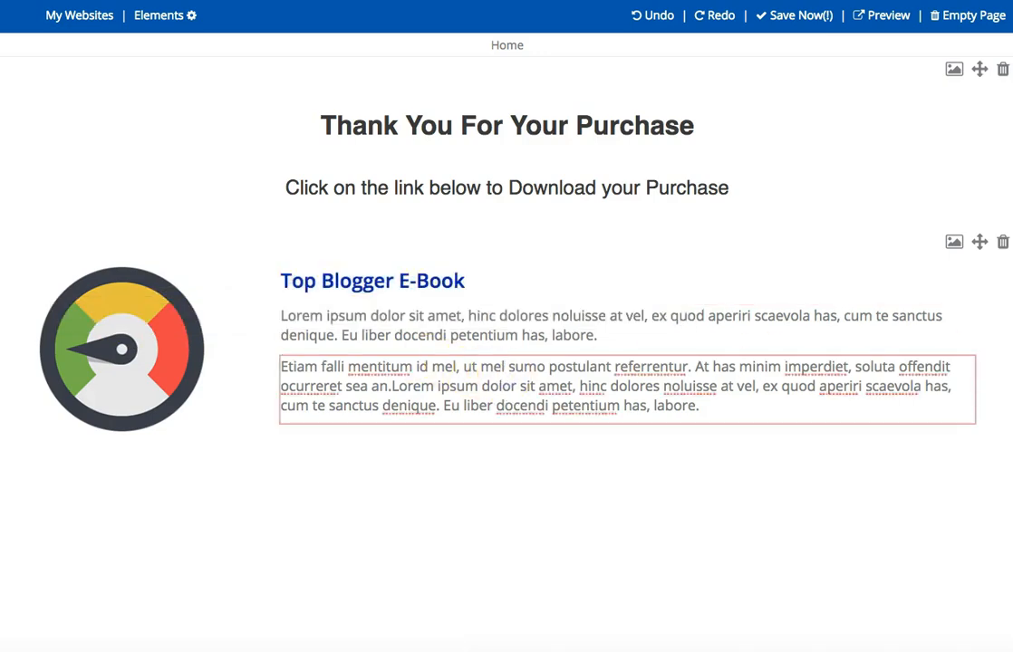
{"action": "left_click", "coordinate": [533, 333]}
{"action": "triple_click", "coordinate": [533, 333]}
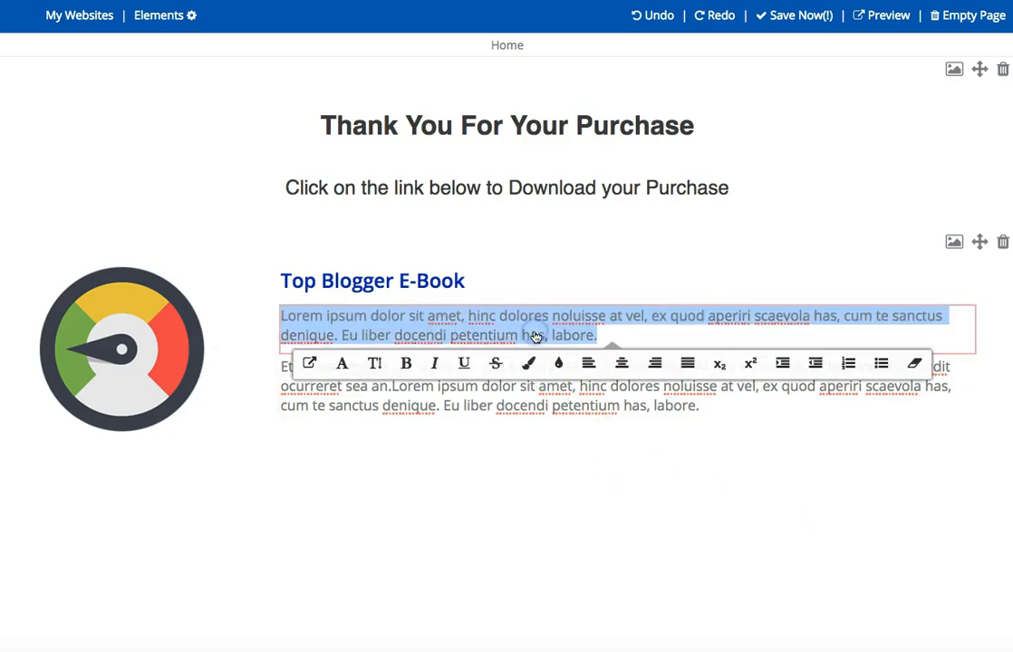
{"action": "type", "text": "Thanks so much for purchasing the guide that will show you How to Become a Top Blogger with a Powerful, Influential Blog. CLICK HERE to download your E-Book If you follow the step-by-step guide you will be on the right path to generating a Real Passive Income online. But, what if you could Become a Top Blogger even FASTER? The Good News is, YOU CAN... For a LIMITED TIME, you can get access to the Video Upgrade to the guide you just purchased at a Huge Discount... CLICK HERE to learn more..."}
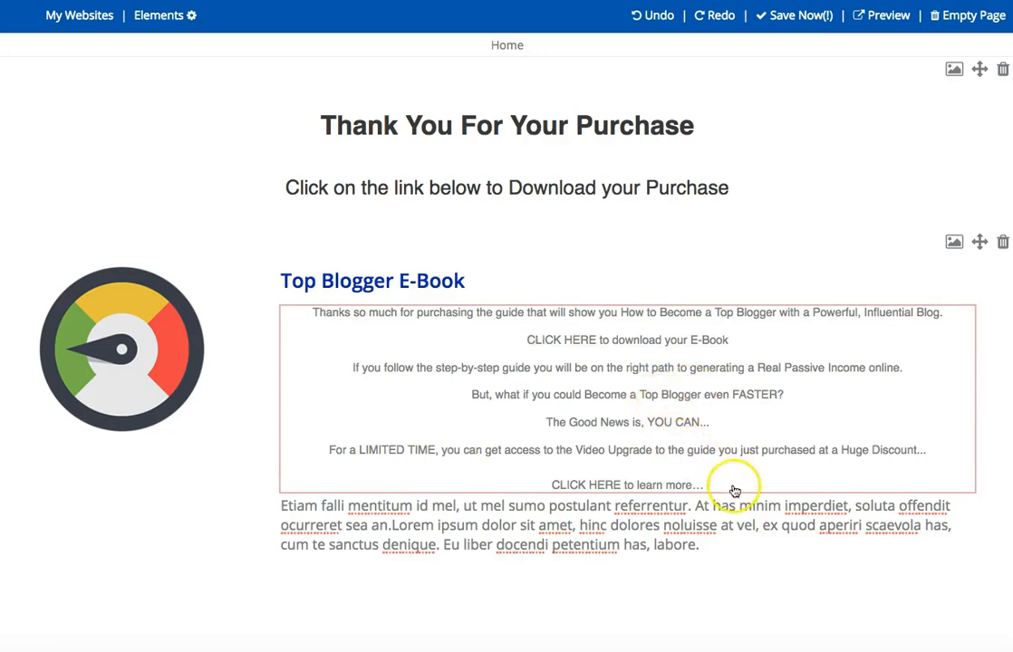
Left-align the first two lines of the pasted text, from "Thanks so much for purchasing" to "CLICK HERE to download your E-Book".
{"action": "left_click_drag", "start_coordinate": [732, 489], "coordinate": [287, 287]}
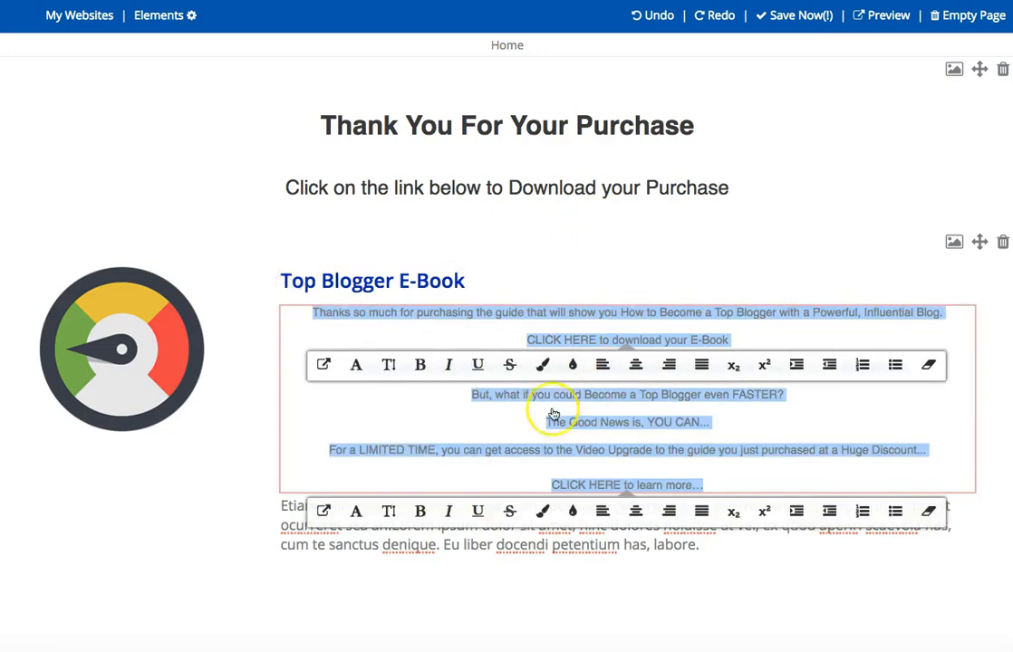
{"action": "left_click", "coordinate": [702, 365]}
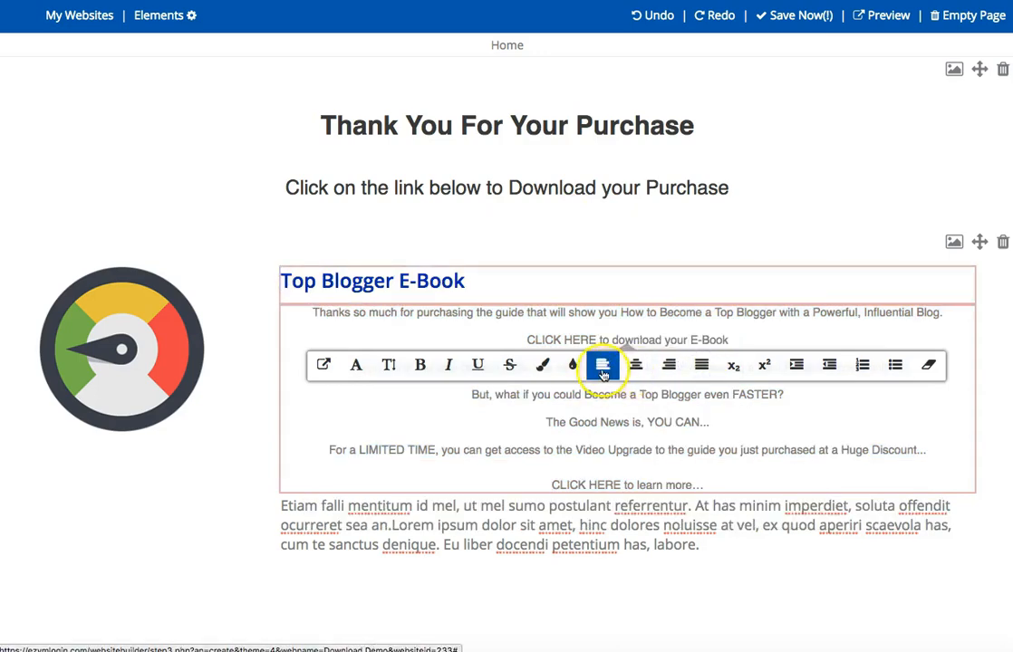
{"action": "left_click", "coordinate": [685, 422]}
{"action": "left_click_drag", "start_coordinate": [825, 334], "coordinate": [237, 296]}
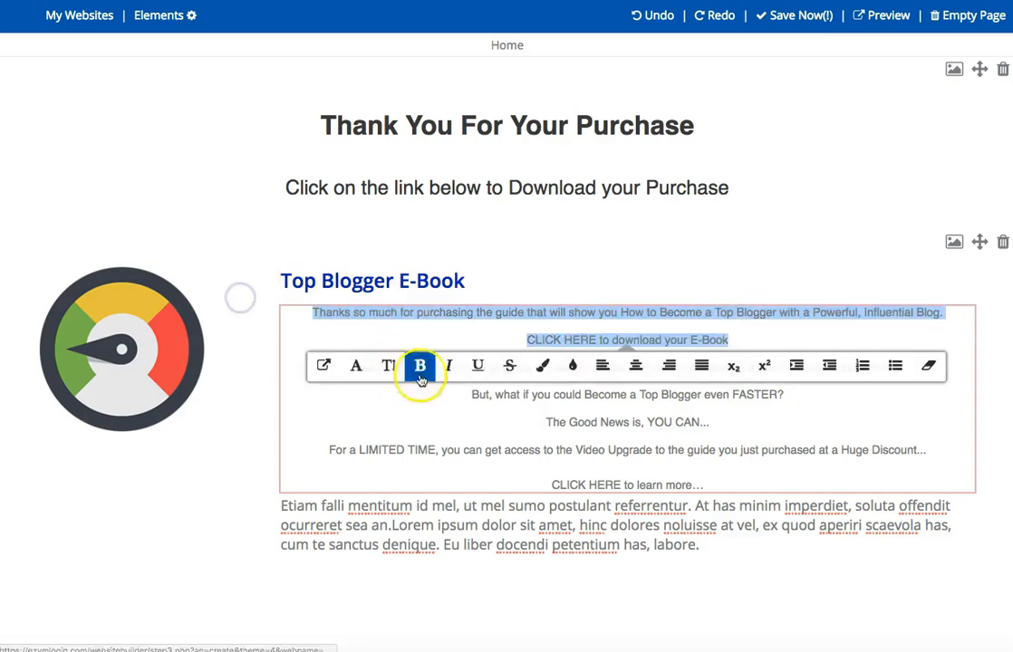
{"action": "left_click", "coordinate": [603, 364]}
{"action": "left_click", "coordinate": [658, 394]}
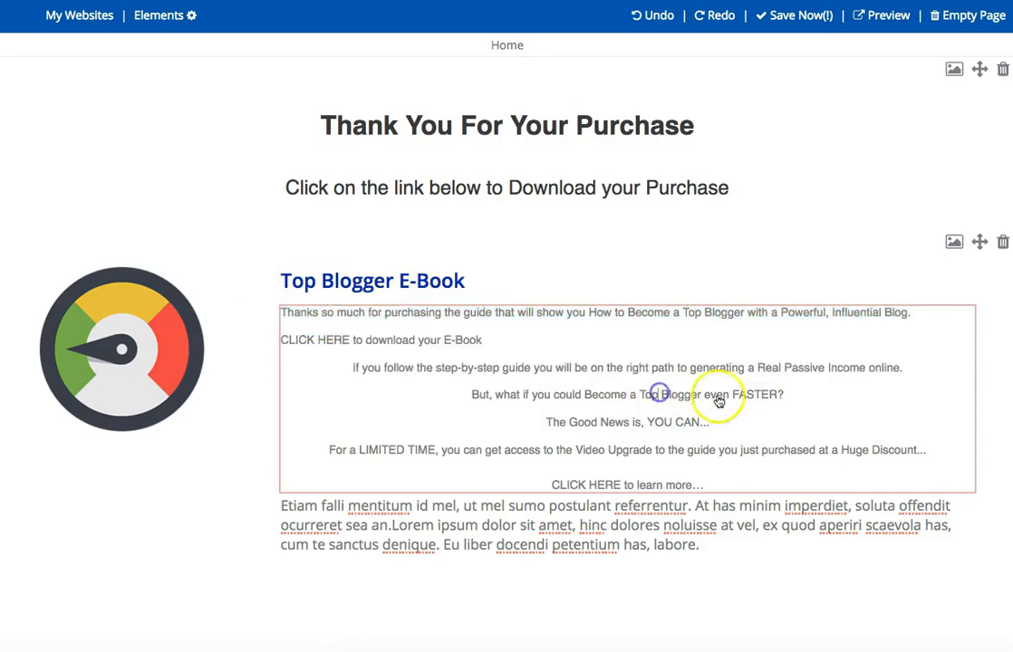
Left-align the remaining lines of the pasted text, from "If you follow the step-by-step guide" to "CLICK HERE to learn more…".
{"action": "left_click_drag", "start_coordinate": [825, 399], "coordinate": [347, 370]}
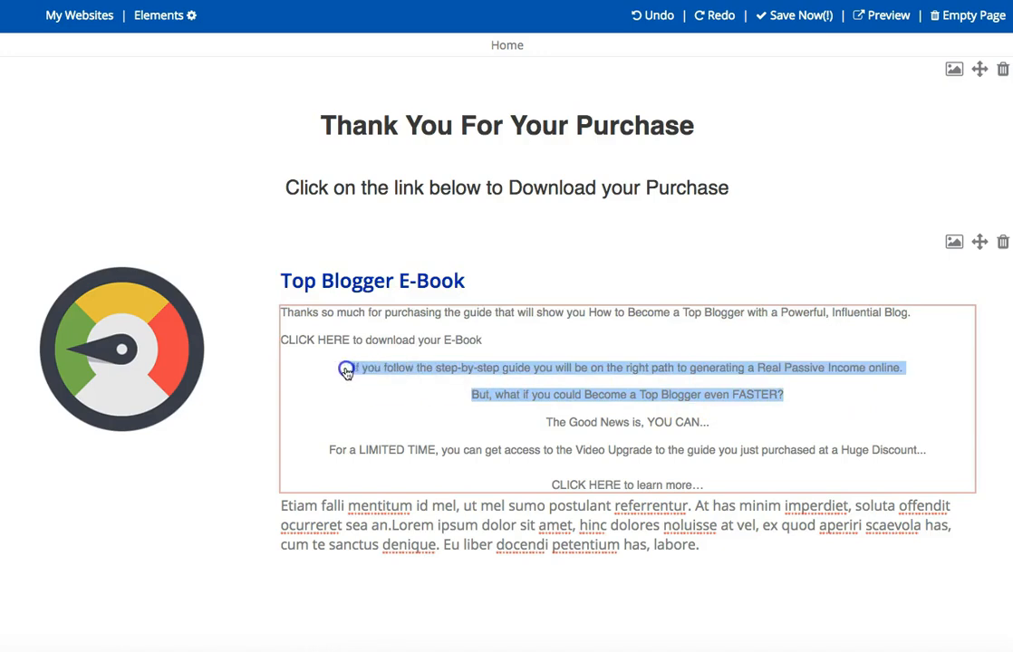
{"action": "left_click", "coordinate": [602, 420]}
{"action": "left_click", "coordinate": [689, 449]}
{"action": "left_click_drag", "start_coordinate": [938, 450], "coordinate": [441, 418]}
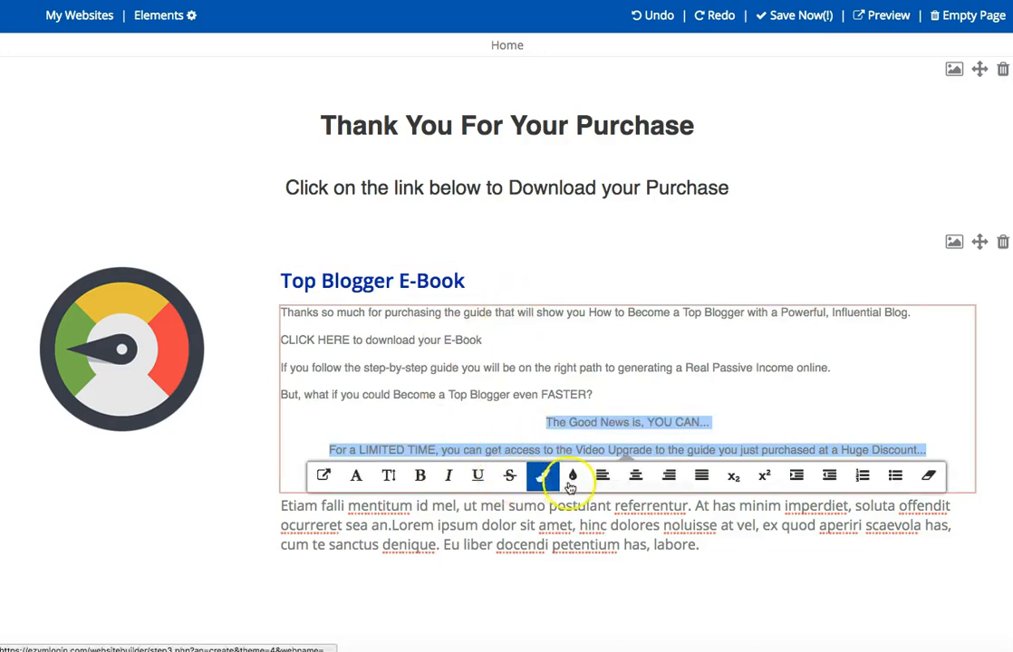
{"action": "left_click", "coordinate": [602, 475]}
{"action": "left_click", "coordinate": [828, 433]}
{"action": "left_click_drag", "start_coordinate": [765, 488], "coordinate": [483, 484]}
{"action": "left_click", "coordinate": [604, 512]}
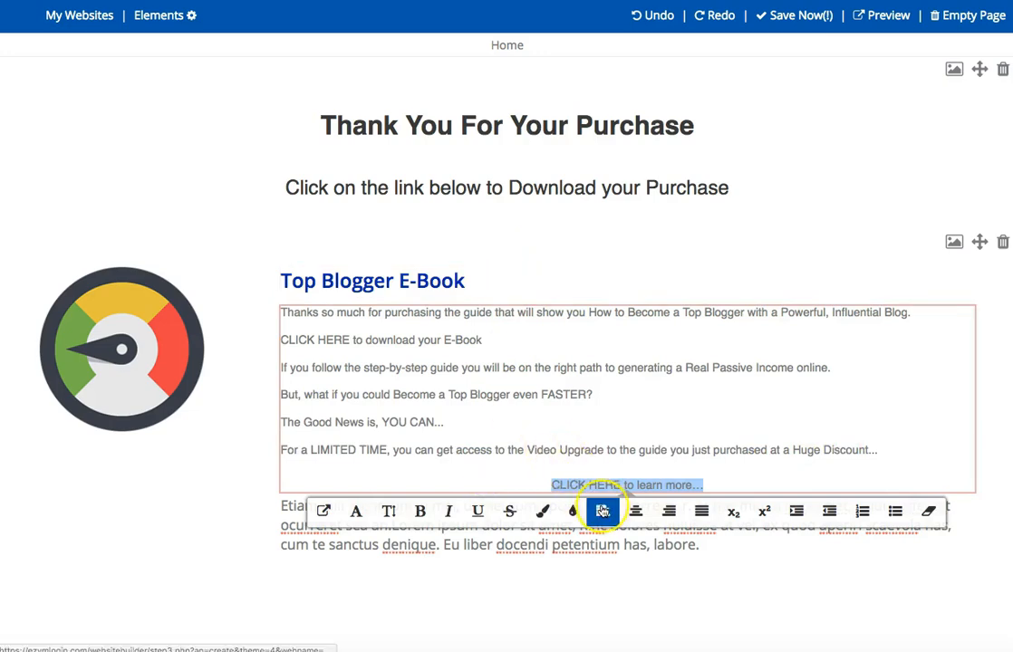
{"action": "left_click", "coordinate": [671, 415]}
Delete the "Etiam falli mentitum" placeholder paragraph below the pasted text.
{"action": "left_click", "coordinate": [525, 546]}
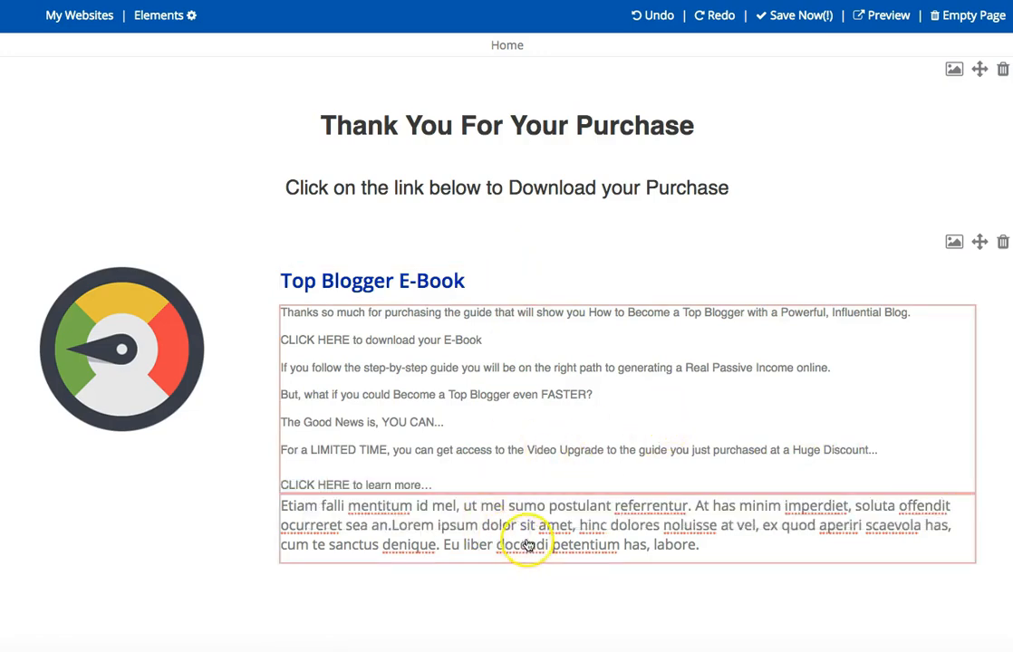
{"action": "triple_click", "coordinate": [530, 539]}
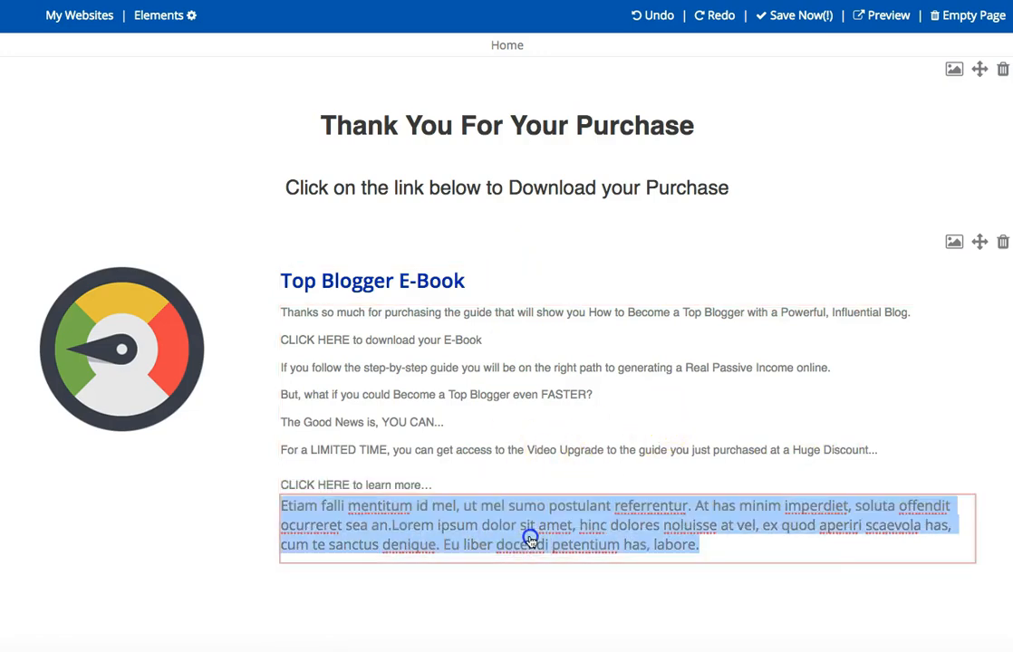
{"action": "key", "text": "BackSpace"}
Set the text size of all the pasted lines under the "Top Blogger E-Book" heading to Normal.
{"action": "left_click", "coordinate": [570, 474]}
{"action": "left_click_drag", "start_coordinate": [446, 482], "coordinate": [264, 298]}
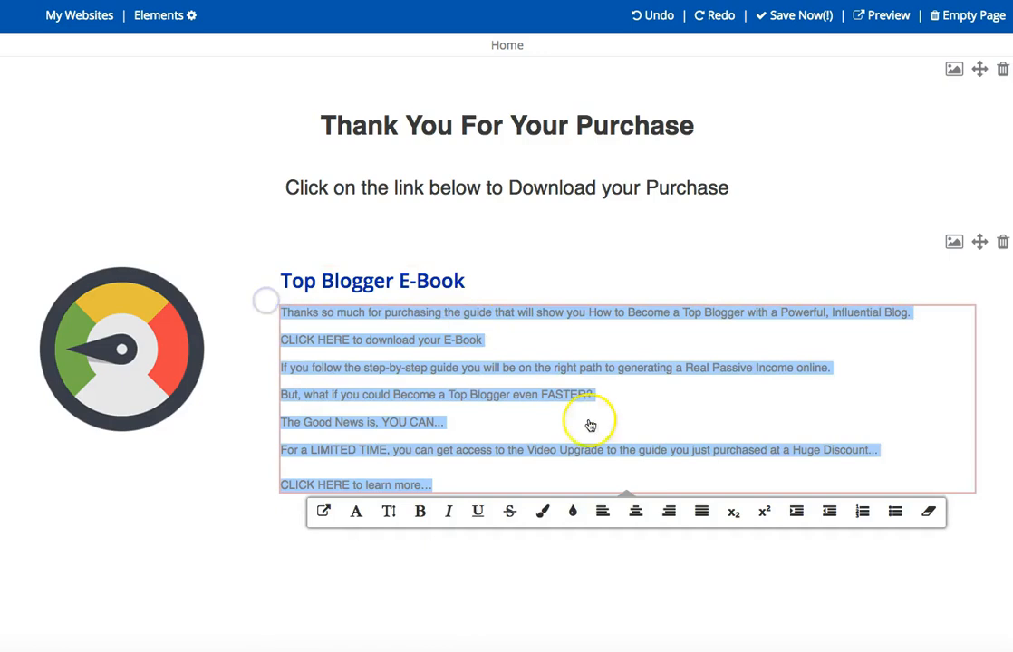
{"action": "left_click", "coordinate": [388, 511]}
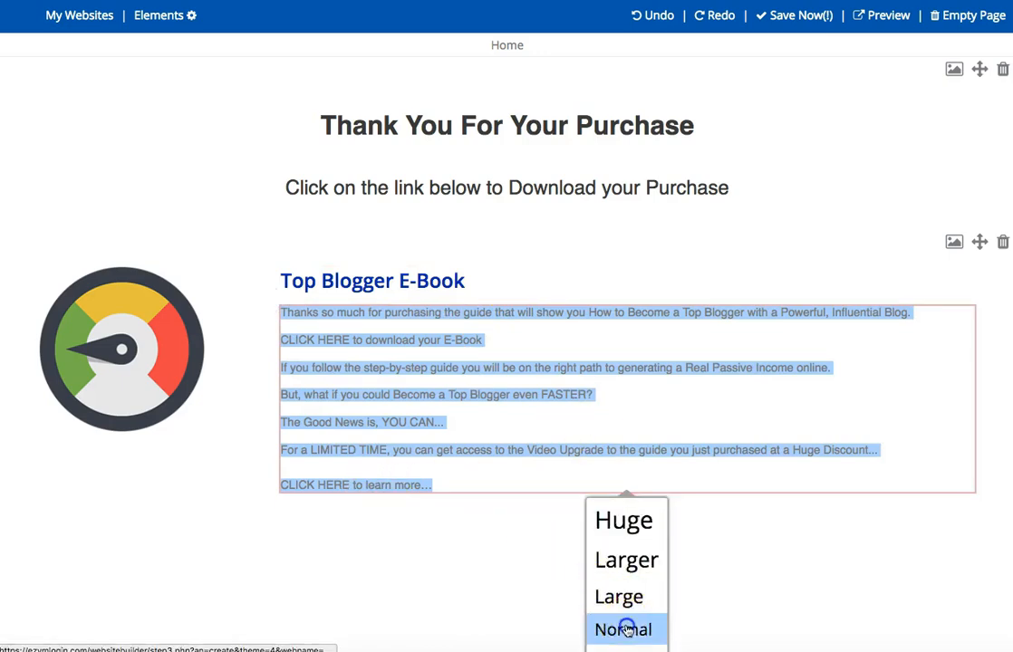
{"action": "left_click", "coordinate": [627, 629]}
{"action": "left_click", "coordinate": [687, 482]}
Try to justify all the pasted lines under the "Top Blogger E-Book" heading.
{"action": "left_click_drag", "start_coordinate": [561, 574], "coordinate": [296, 277]}
{"action": "left_click", "coordinate": [702, 365]}
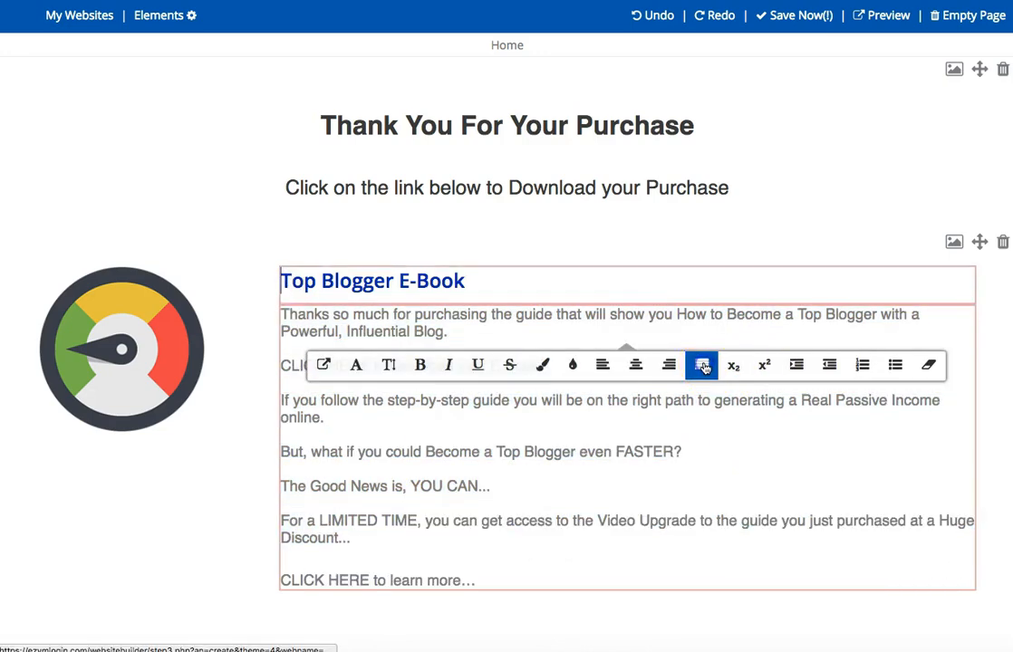
{"action": "left_click", "coordinate": [775, 478]}
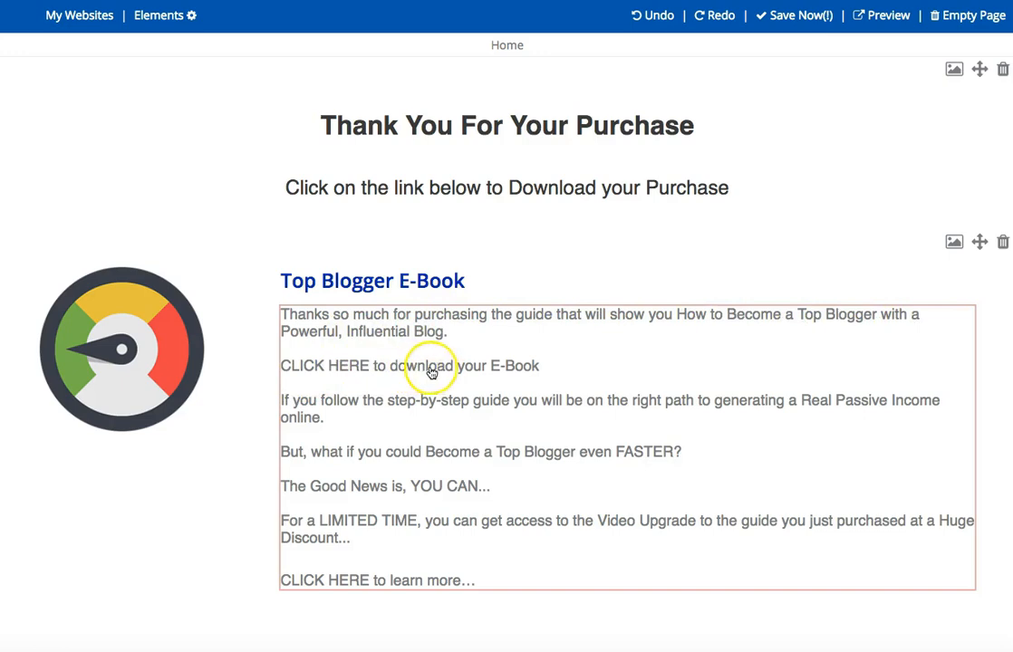
Open the link entry for the words "CLICK HERE" in the download line and dismiss it without adding a link.
{"action": "left_click", "coordinate": [524, 366]}
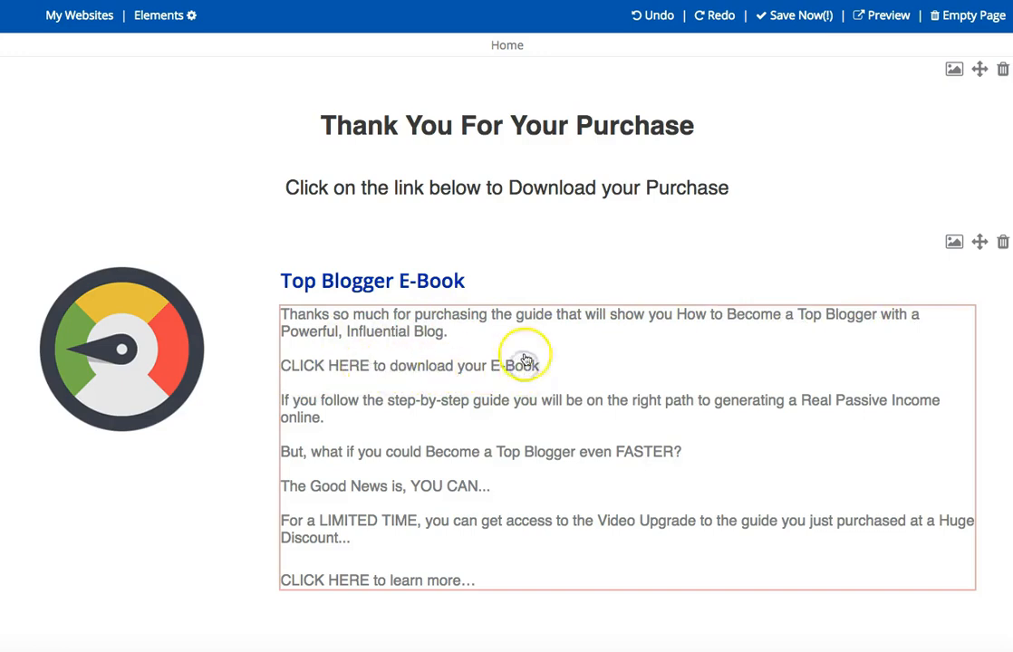
{"action": "left_click", "coordinate": [364, 366]}
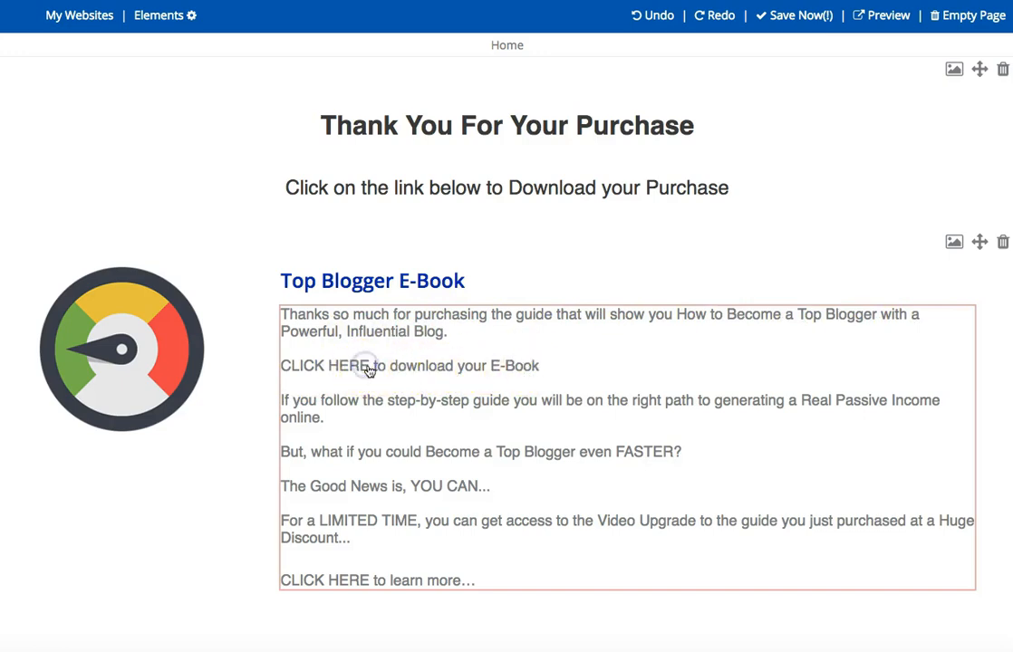
{"action": "left_click_drag", "start_coordinate": [367, 368], "coordinate": [248, 366]}
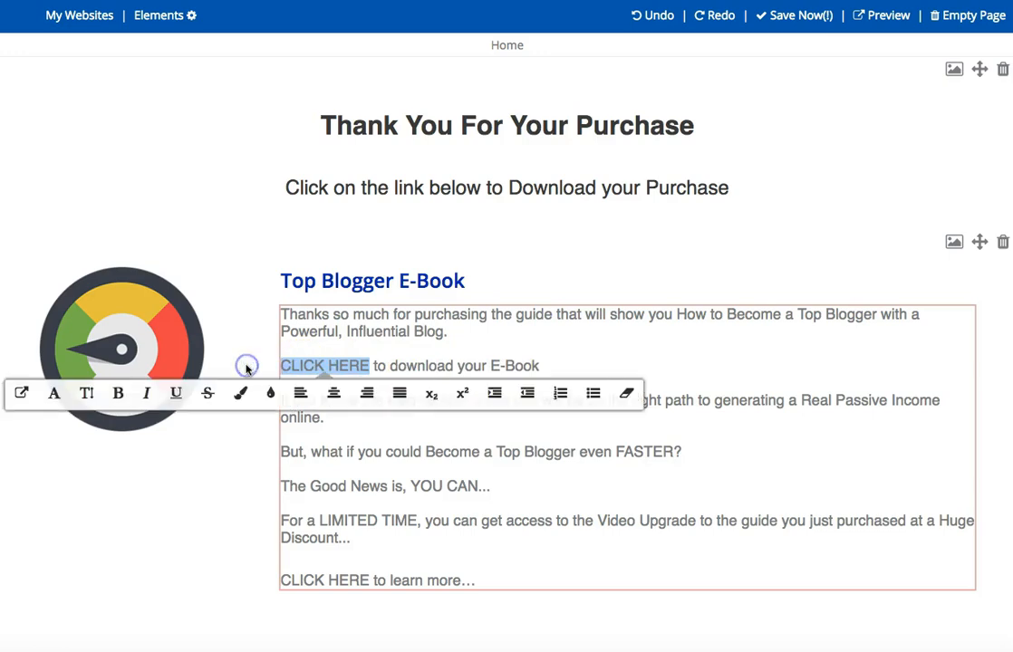
{"action": "left_click", "coordinate": [21, 395]}
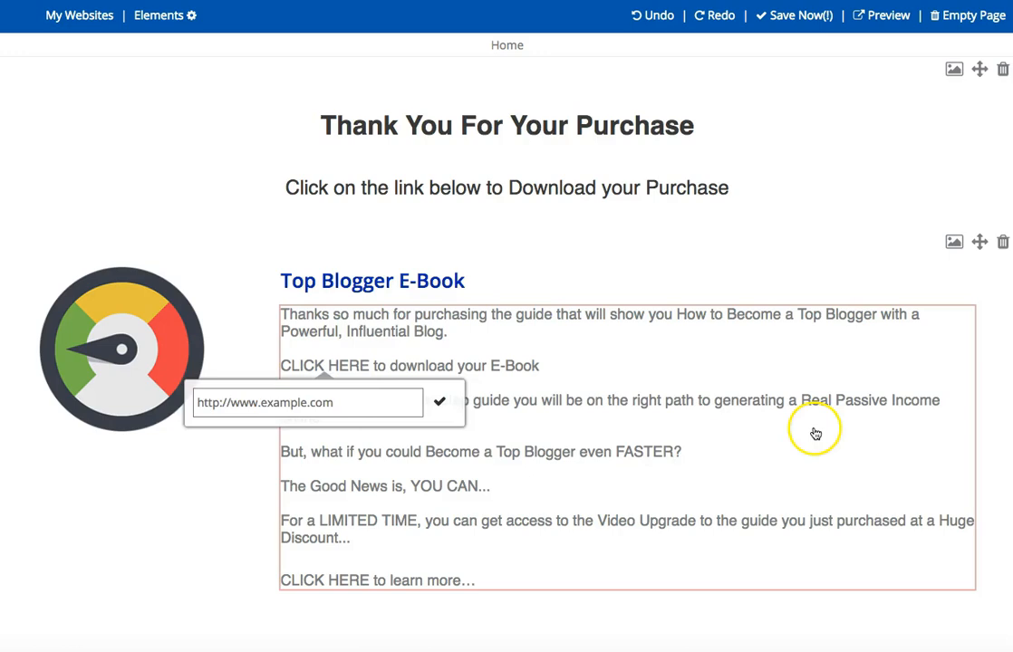
{"action": "left_click", "coordinate": [753, 429]}
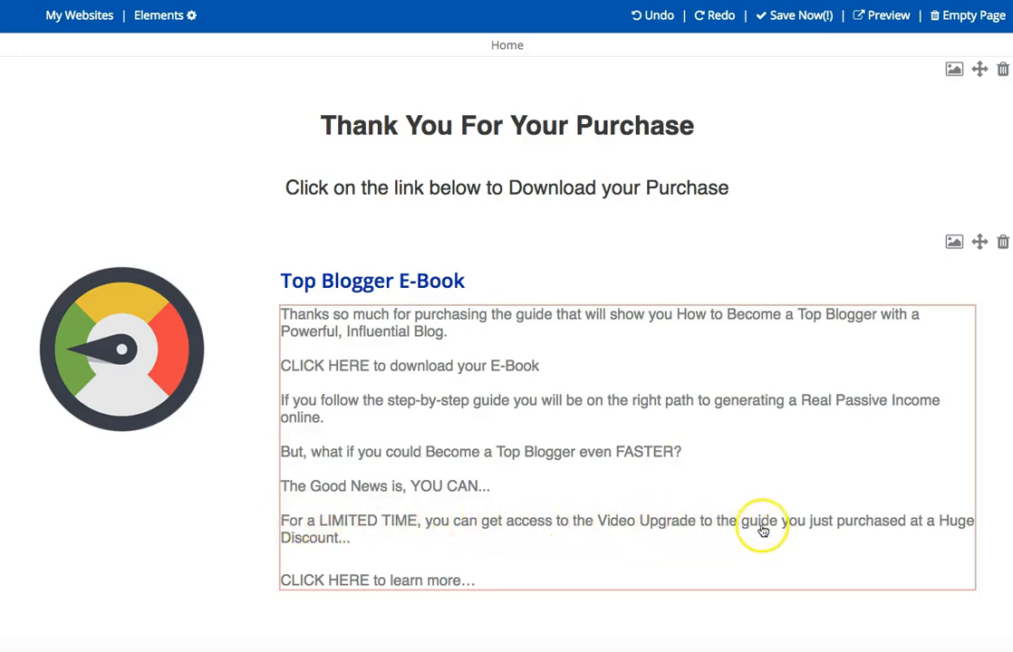
{"action": "left_click", "coordinate": [376, 542]}
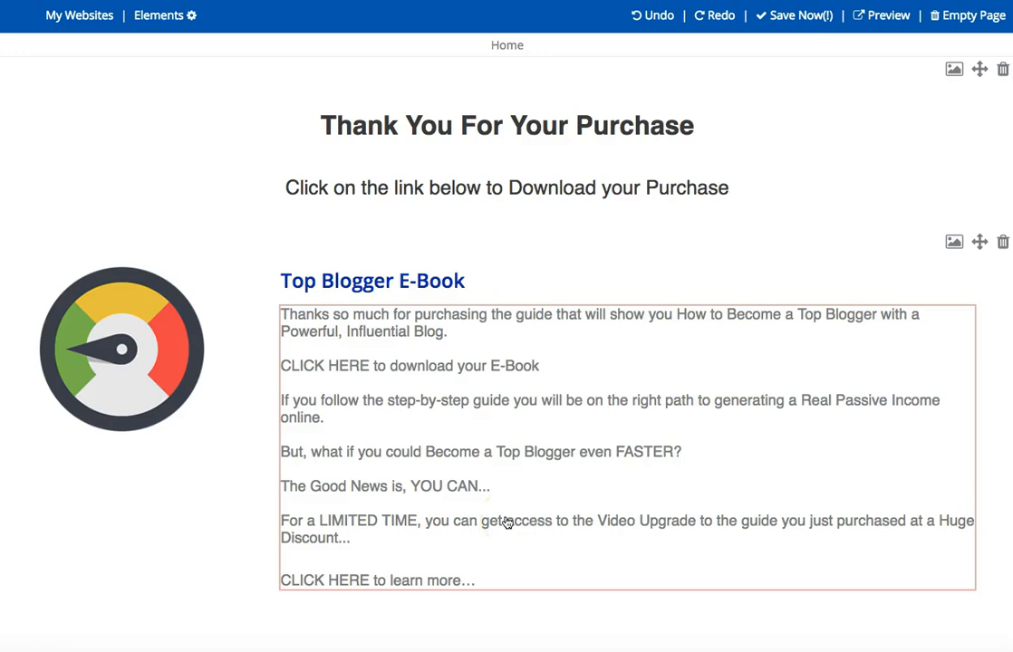
{"action": "left_click_drag", "start_coordinate": [370, 581], "coordinate": [274, 580]}
{"action": "left_click", "coordinate": [448, 498]}
Replace the gauge image beside the e-book text with the uploaded file "Top Blogger ebook thumbnail.png".
{"action": "left_click", "coordinate": [143, 343]}
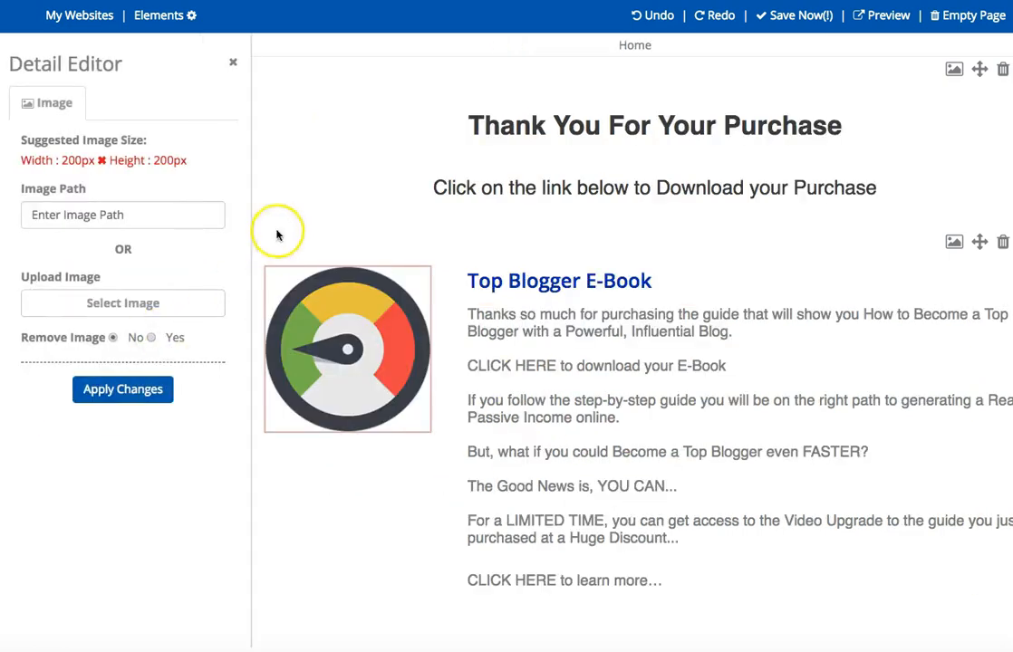
{"action": "left_click", "coordinate": [129, 304]}
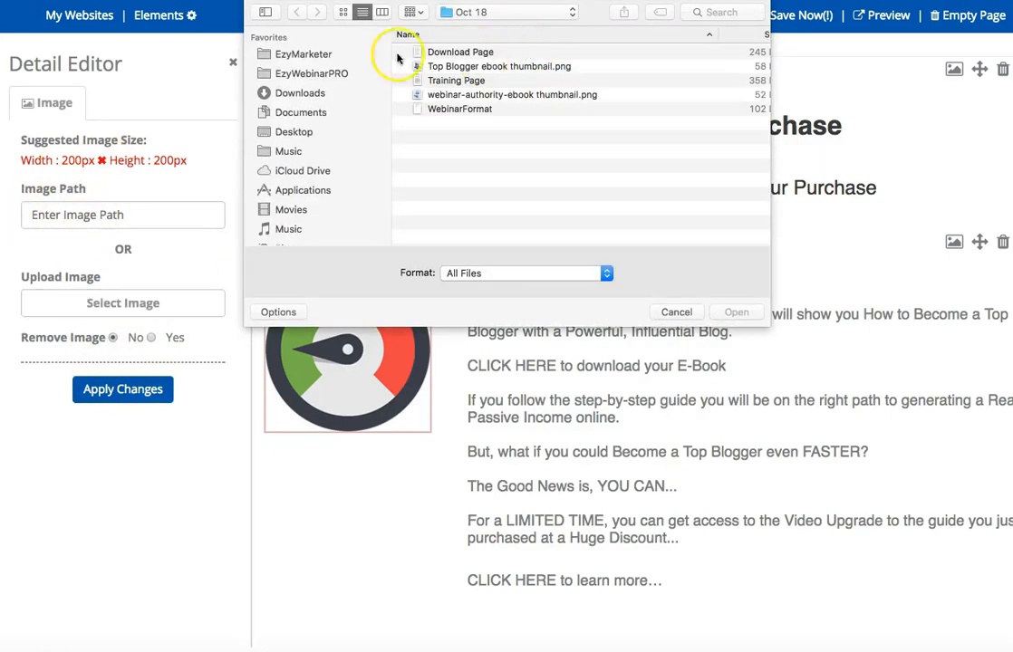
{"action": "left_click", "coordinate": [315, 54]}
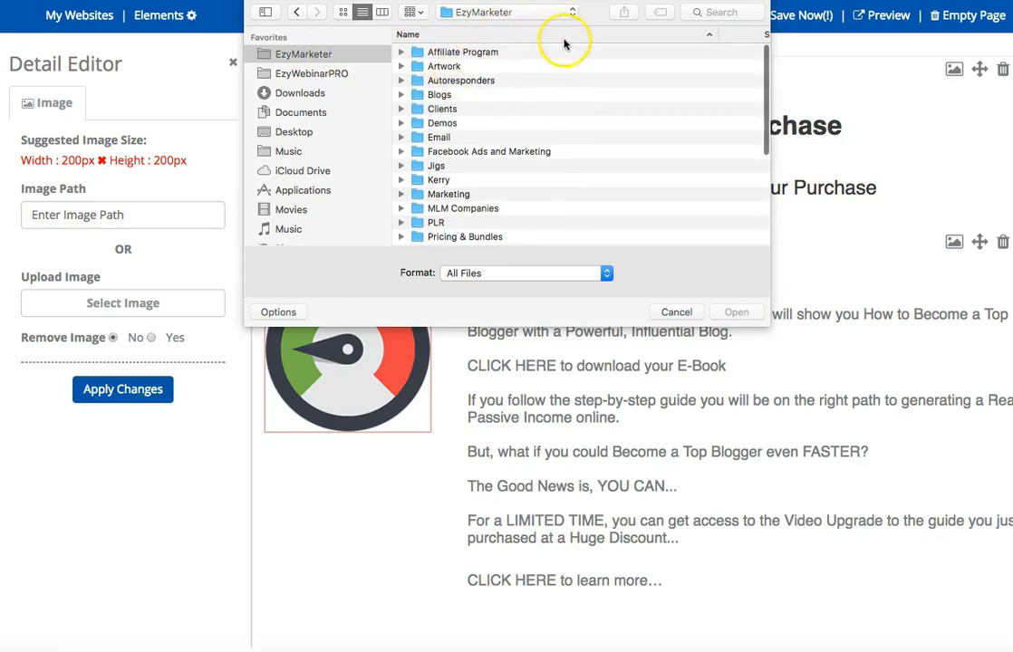
{"action": "scroll", "coordinate": [729, 34], "scroll_direction": "right", "scroll_amount": 5}
{"action": "scroll", "coordinate": [508, 37], "scroll_direction": "left", "scroll_amount": 5}
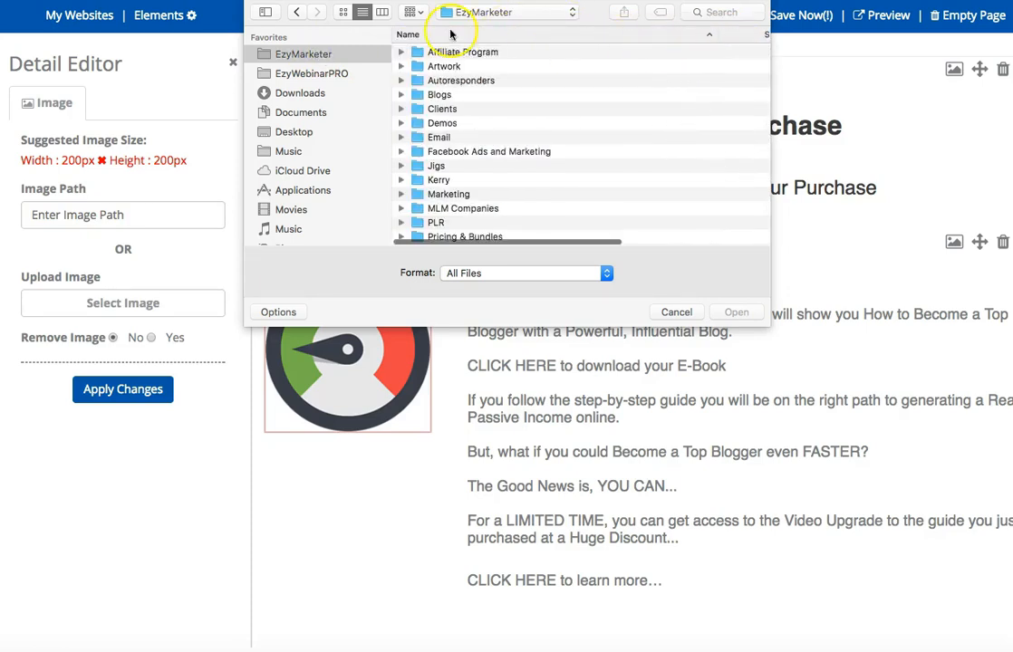
{"action": "left_click", "coordinate": [296, 13]}
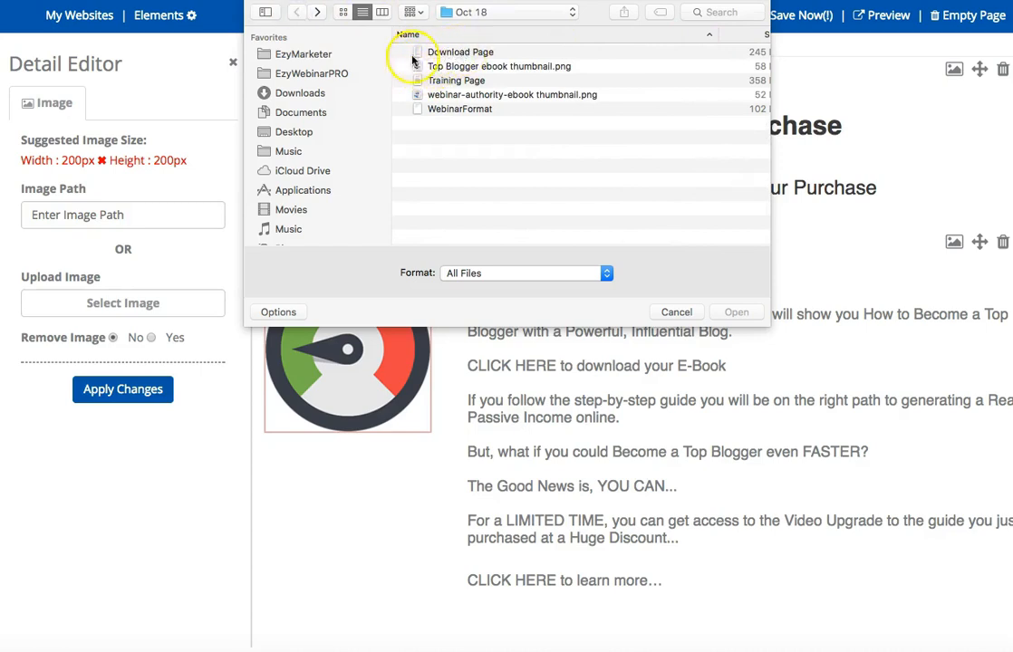
{"action": "double_click", "coordinate": [468, 67]}
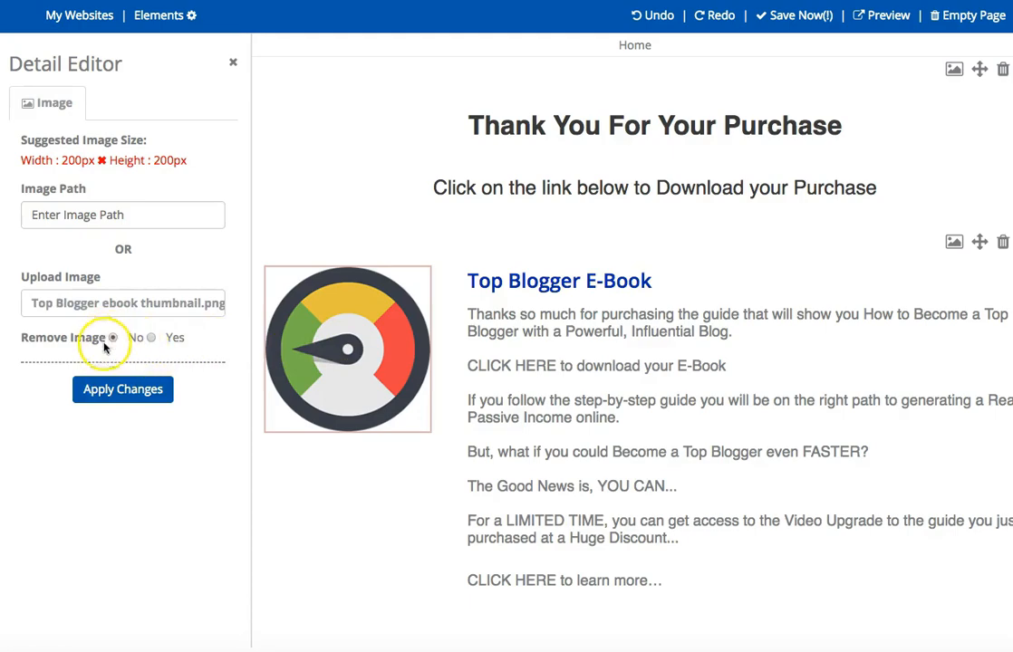
{"action": "left_click", "coordinate": [119, 395]}
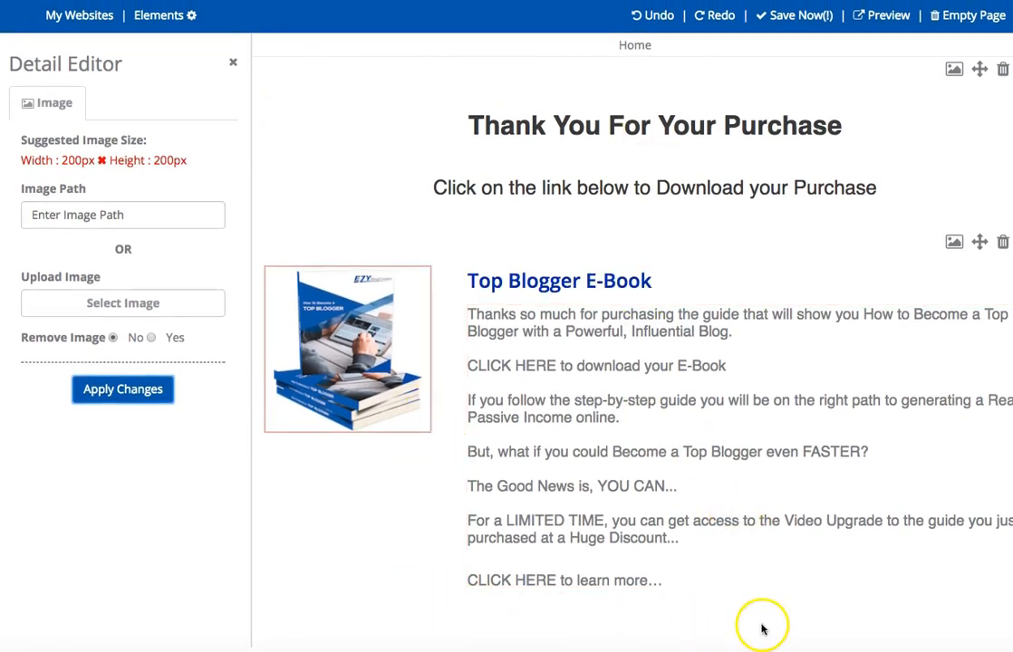
Add the solid line divider from the content blocks below the "Top Blogger E-Book" block.
{"action": "left_click", "coordinate": [161, 17]}
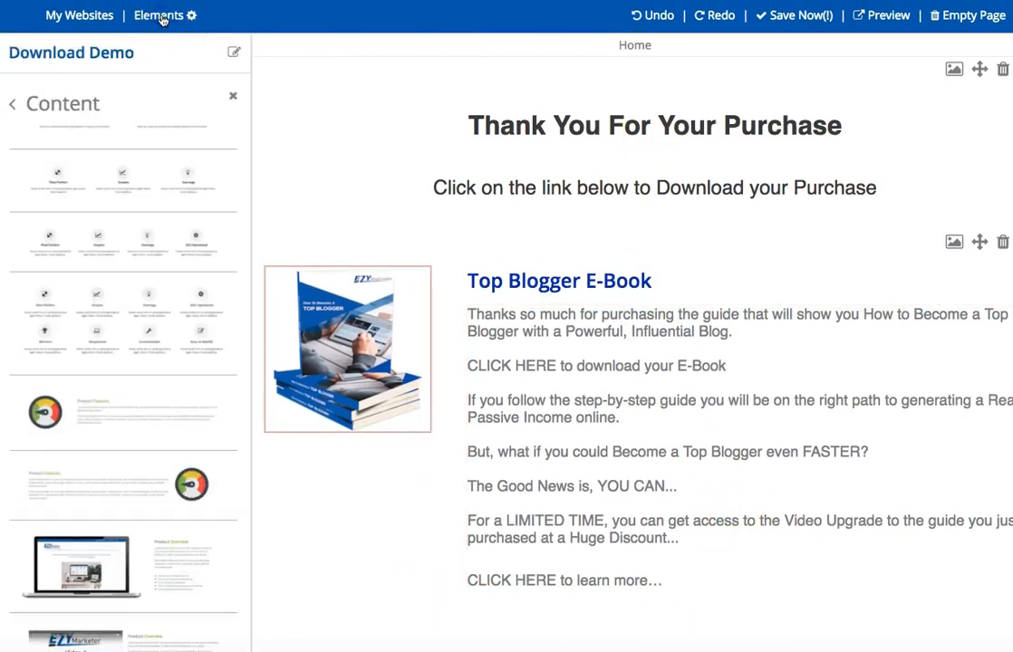
{"action": "scroll", "coordinate": [197, 246], "scroll_direction": "down", "scroll_amount": 5}
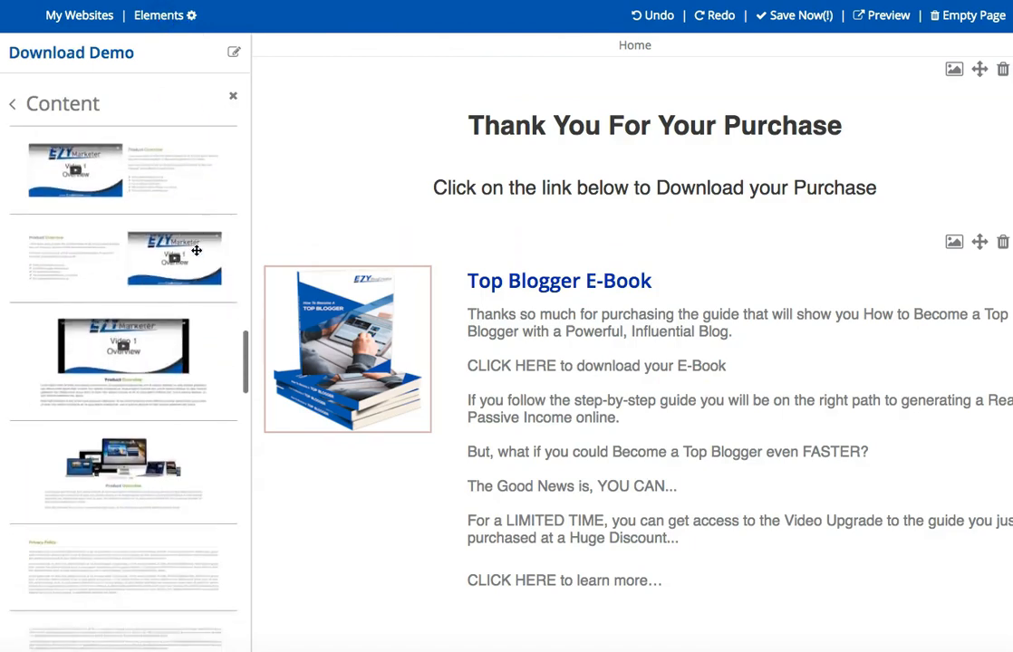
{"action": "scroll", "coordinate": [197, 251], "scroll_direction": "down", "scroll_amount": 10}
{"action": "left_click", "coordinate": [124, 407]}
{"action": "left_click_drag", "start_coordinate": [119, 409], "coordinate": [651, 628]}
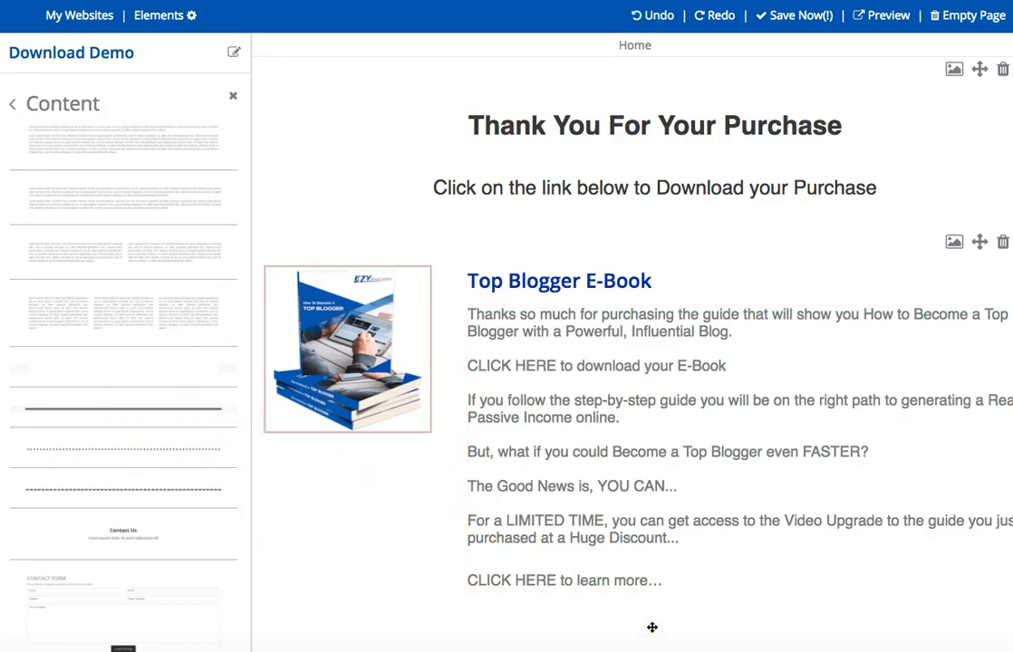
{"action": "scroll", "coordinate": [678, 569], "scroll_direction": "down", "scroll_amount": 1}
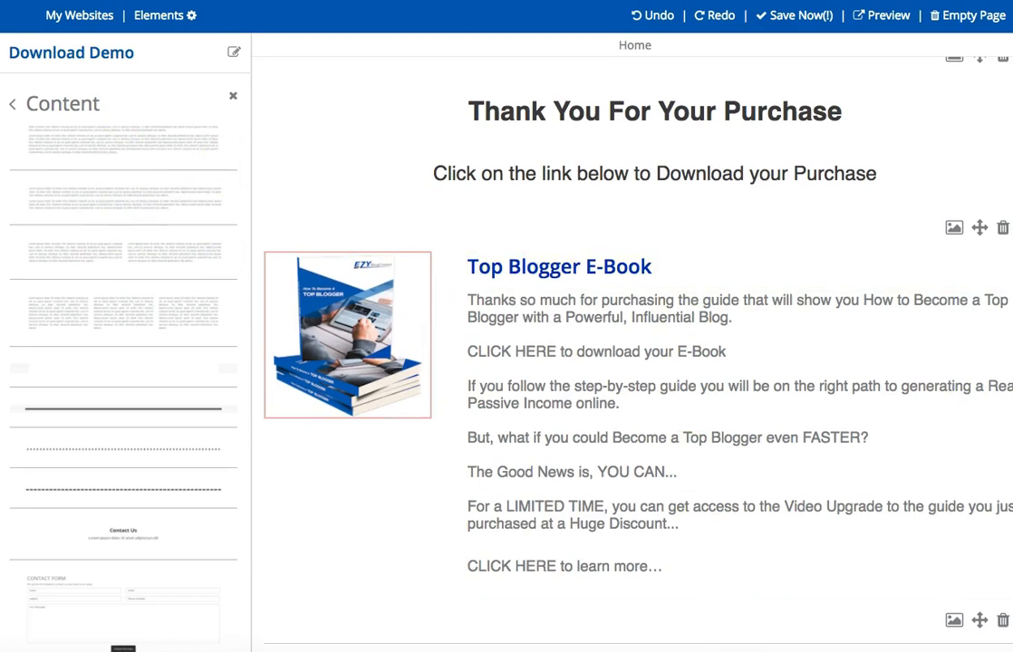
Add the "Product Features" content block that has its gauge image to the right of the text below the solid divider.
{"action": "scroll", "coordinate": [105, 219], "scroll_direction": "down", "scroll_amount": 10}
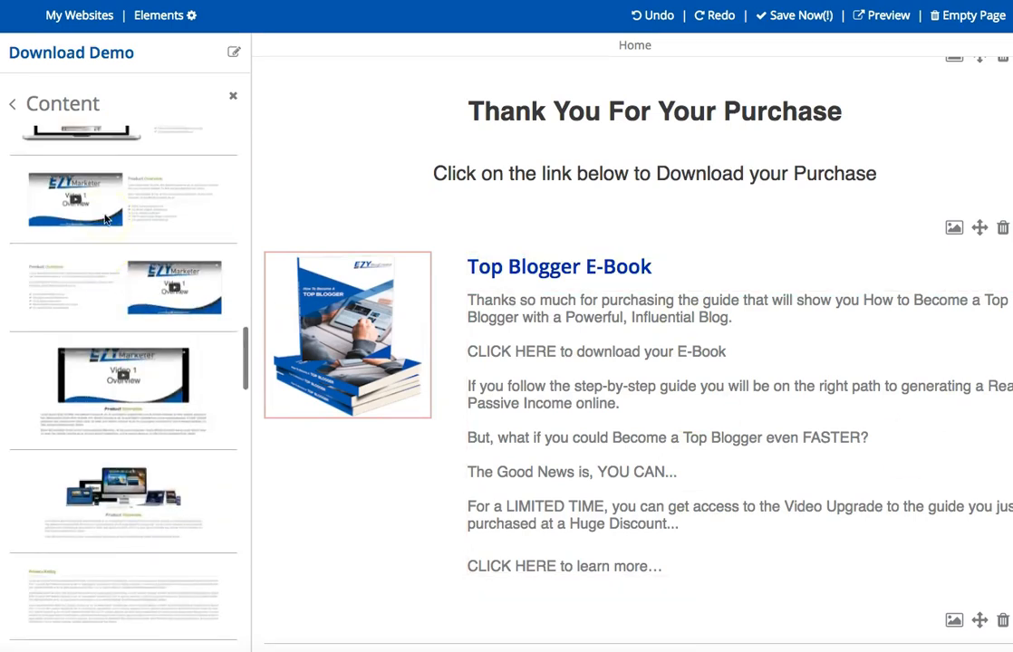
{"action": "scroll", "coordinate": [104, 219], "scroll_direction": "up", "scroll_amount": 1}
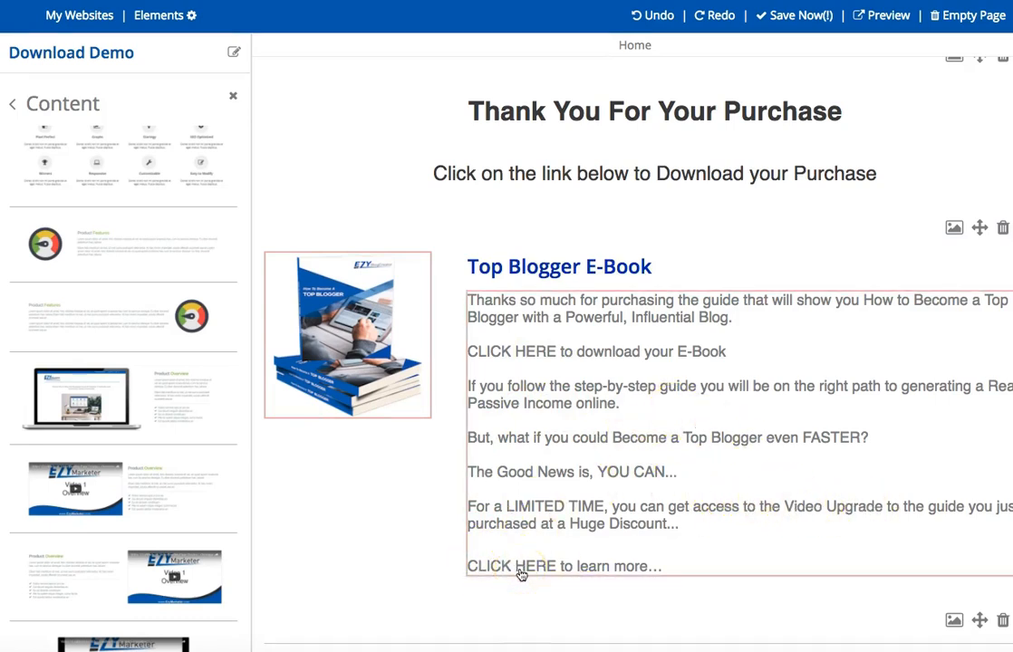
{"action": "left_click", "coordinate": [553, 591]}
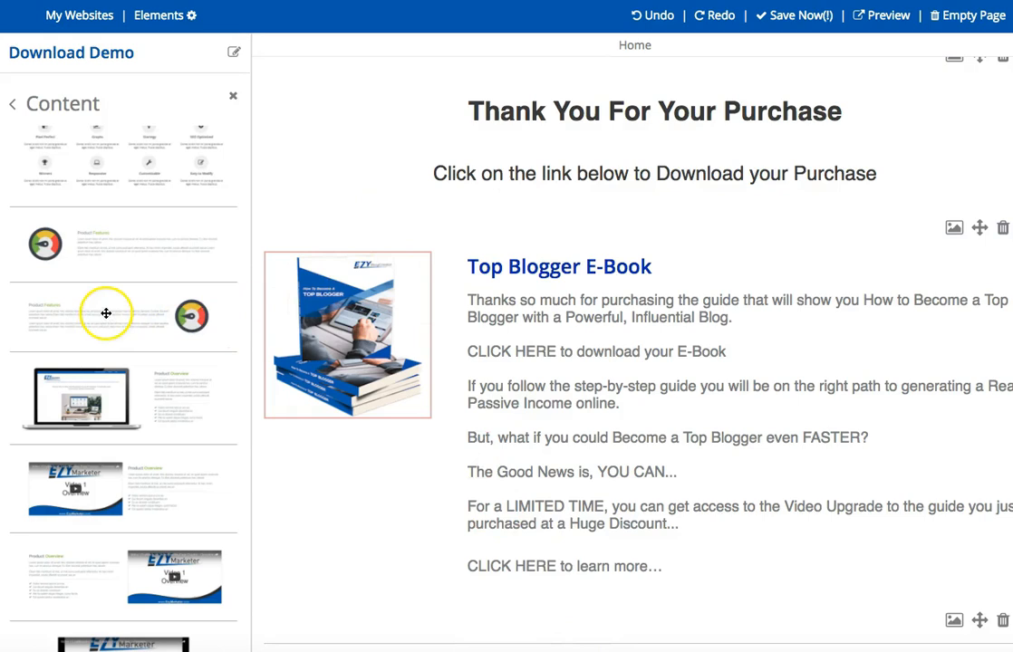
{"action": "scroll", "coordinate": [106, 314], "scroll_direction": "up", "scroll_amount": 1}
{"action": "left_click_drag", "start_coordinate": [114, 313], "coordinate": [616, 622]}
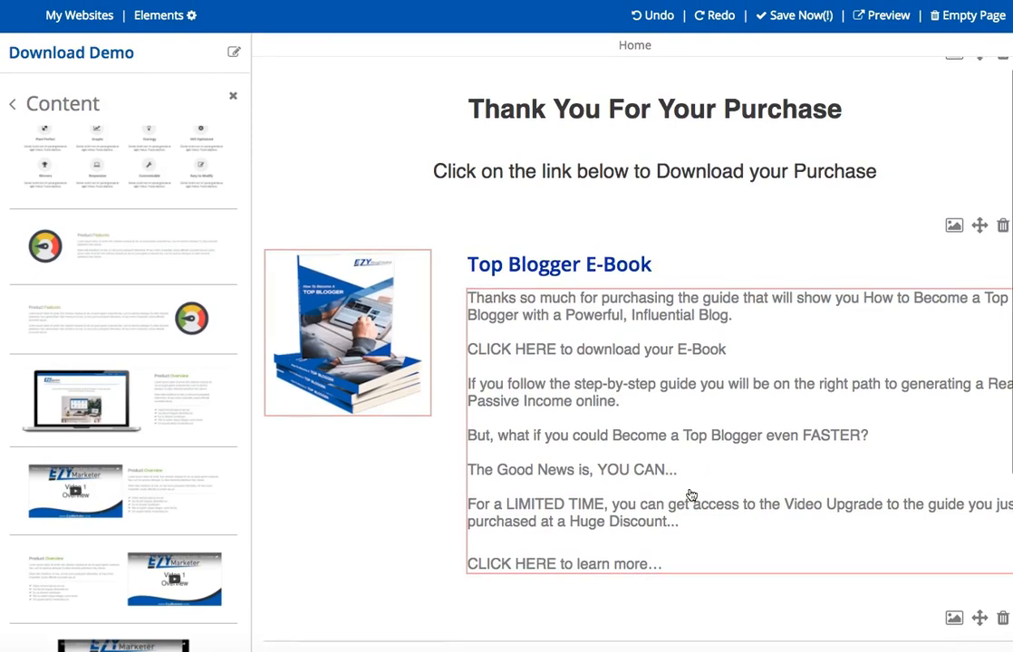
{"action": "scroll", "coordinate": [690, 495], "scroll_direction": "down", "scroll_amount": 5}
{"action": "left_click", "coordinate": [945, 472]}
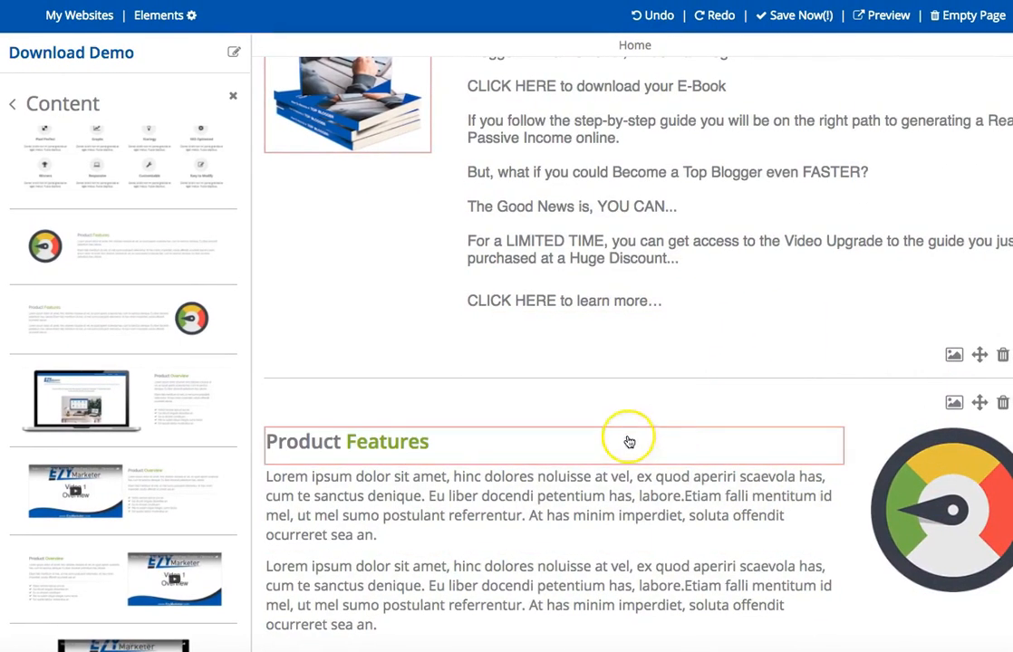
Replace the "Product Features" heading with "Webinar Authority E-Book" and paste "We think this could definitely help you with your Online Marketing" beneath it.
{"action": "left_click", "coordinate": [308, 443]}
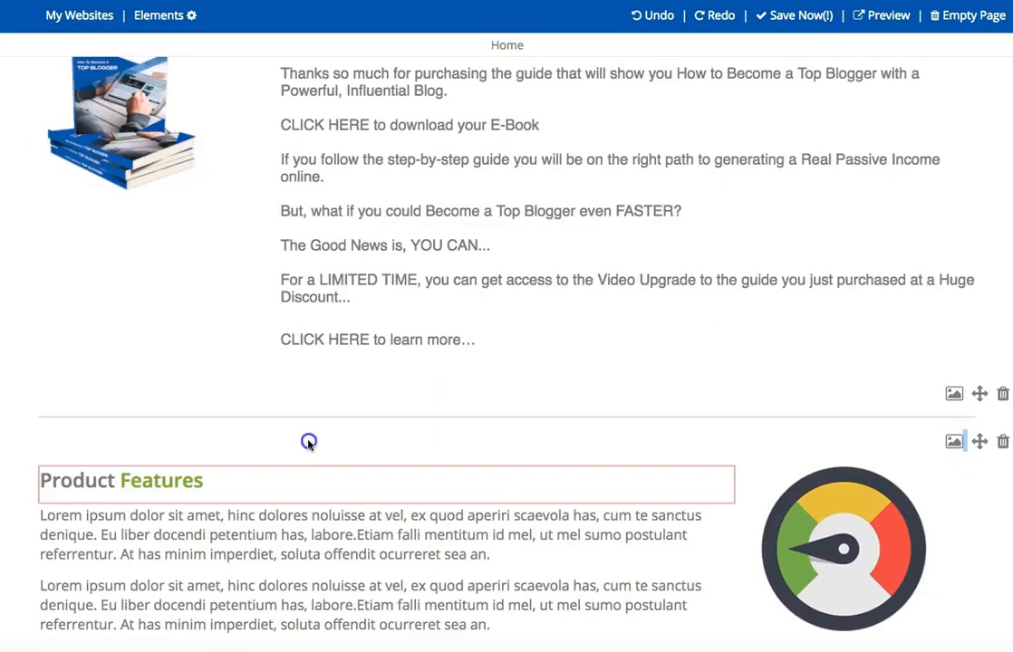
{"action": "triple_click", "coordinate": [93, 481]}
{"action": "type", "text": "Webinar Authority E-Book"}
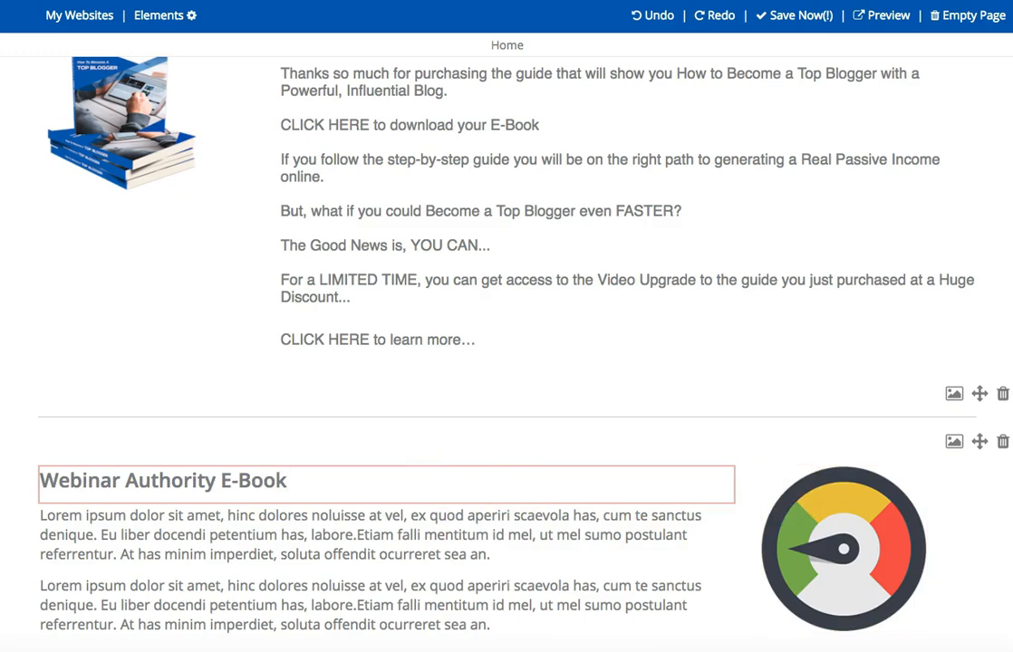
{"action": "left_click", "coordinate": [369, 480]}
{"action": "key", "text": "Return"}
{"action": "type", "text": "We think this could definitely help you with your Online Marketing"}
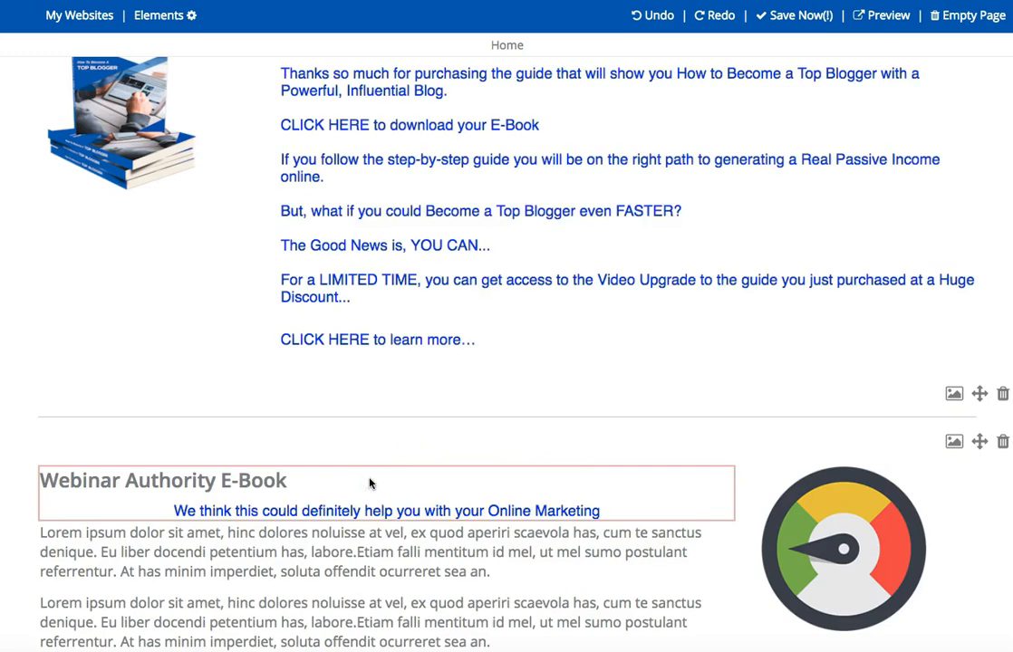
Centre the "Webinar Authority E-Book" heading and colour it and the line beneath it dark blue.
{"action": "triple_click", "coordinate": [196, 484]}
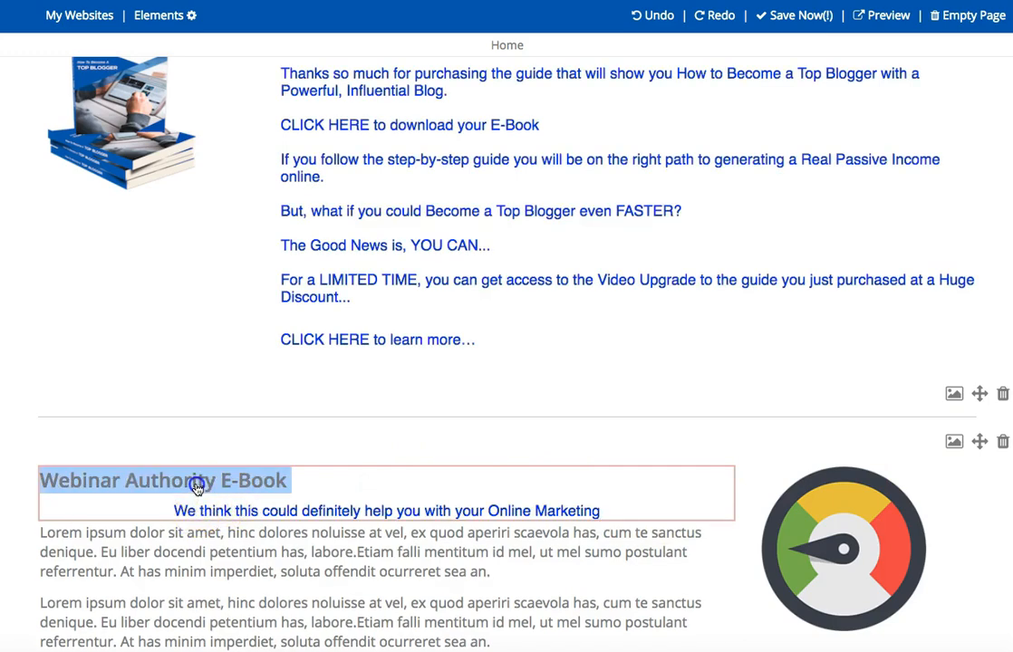
{"action": "left_click", "coordinate": [326, 513]}
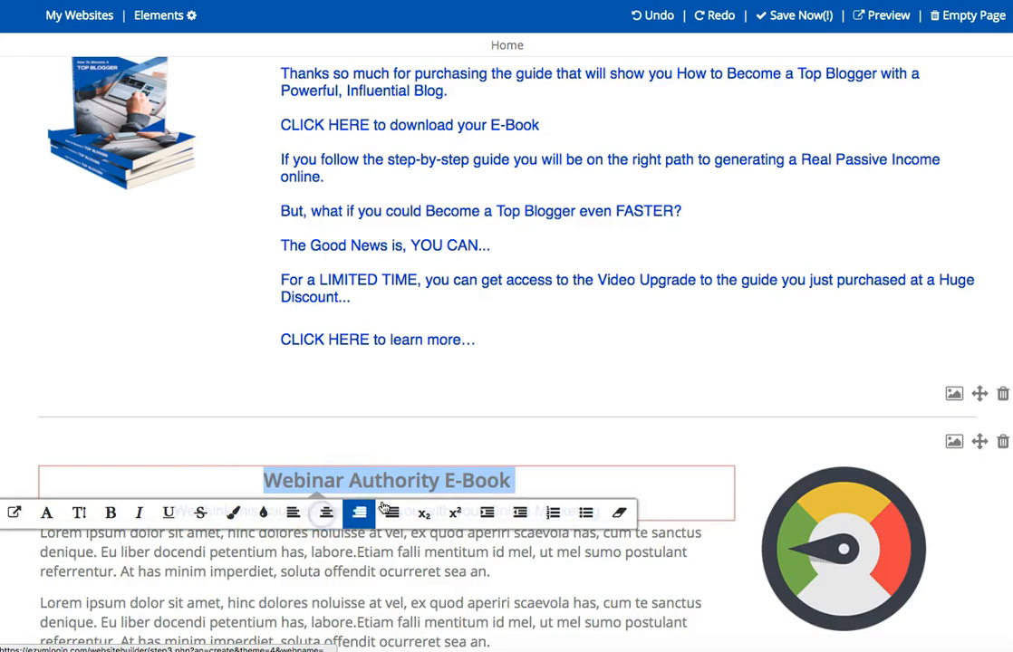
{"action": "left_click", "coordinate": [553, 466]}
{"action": "left_click_drag", "start_coordinate": [615, 504], "coordinate": [250, 483]}
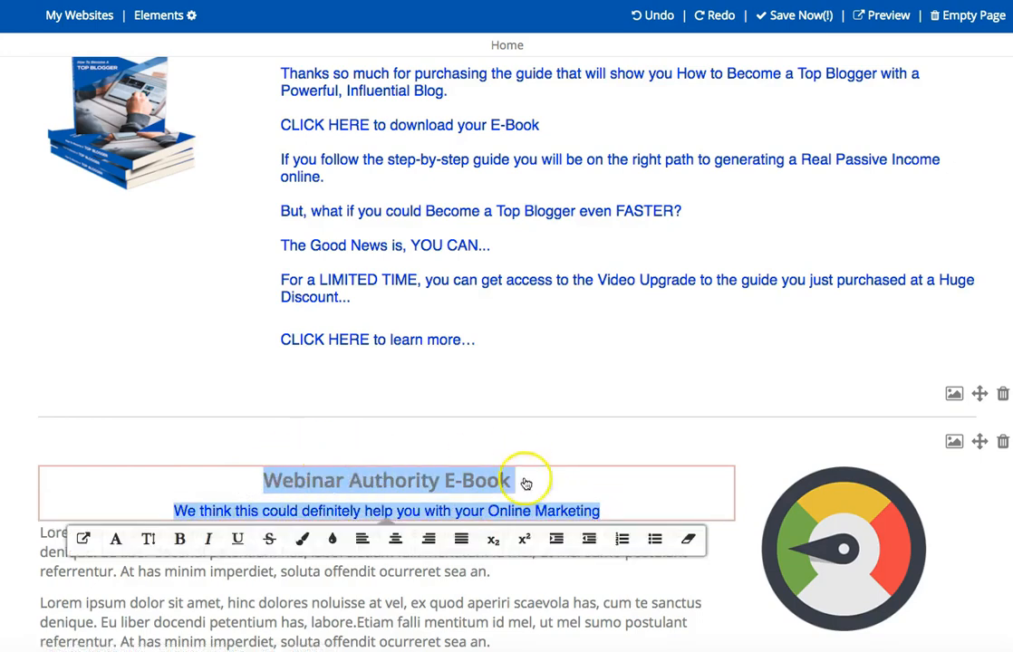
{"action": "left_click", "coordinate": [300, 544]}
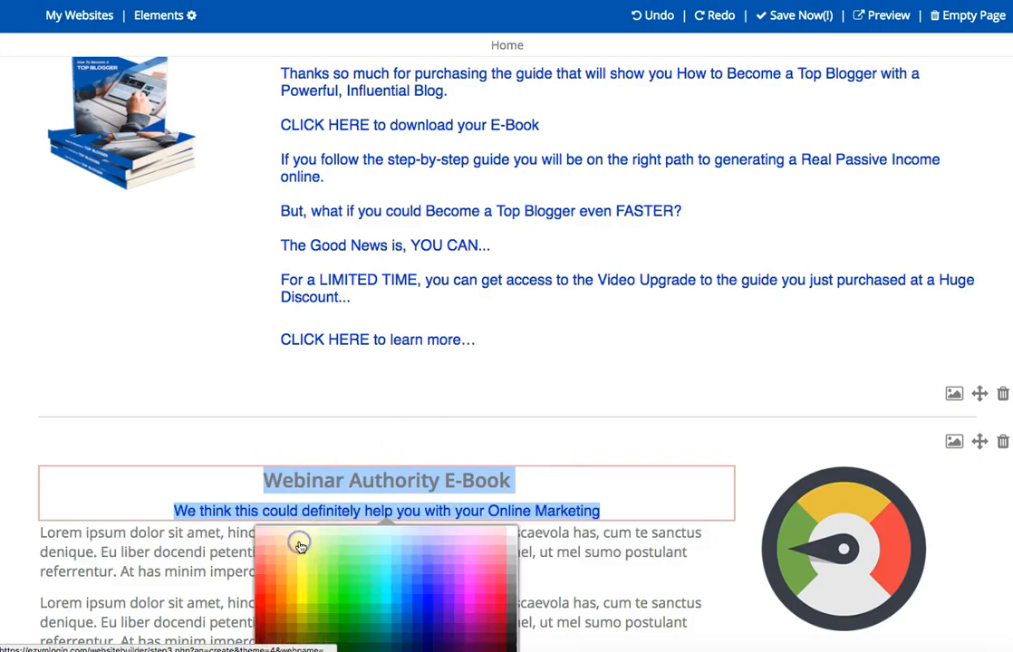
{"action": "left_click", "coordinate": [428, 614]}
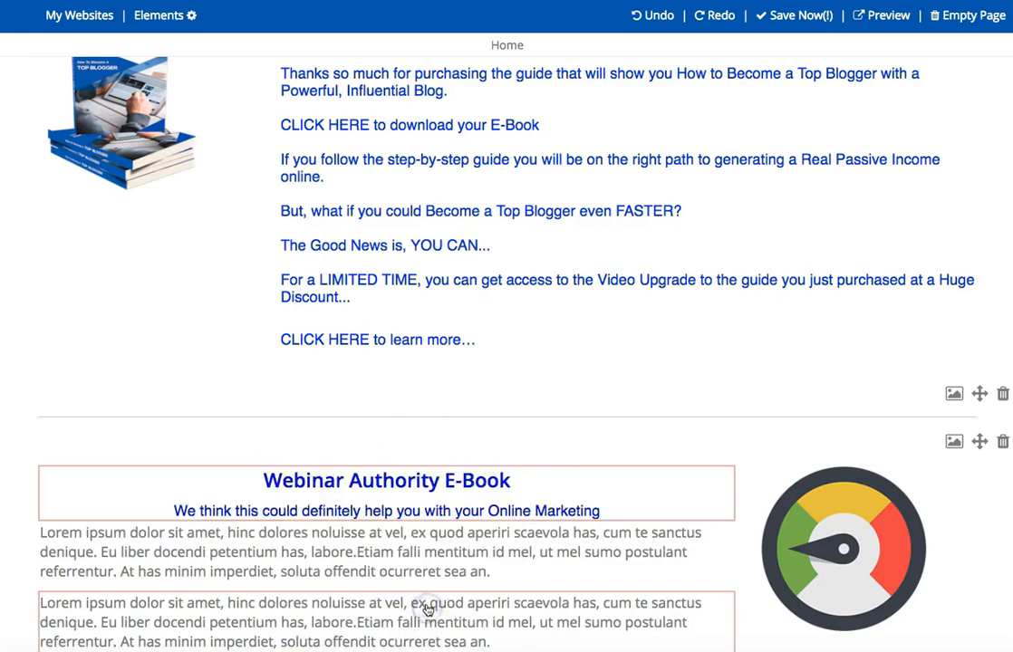
Set the "Webinar Authority E-Book" heading's text size to Larger and the line beneath it to Large.
{"action": "double_click", "coordinate": [486, 483]}
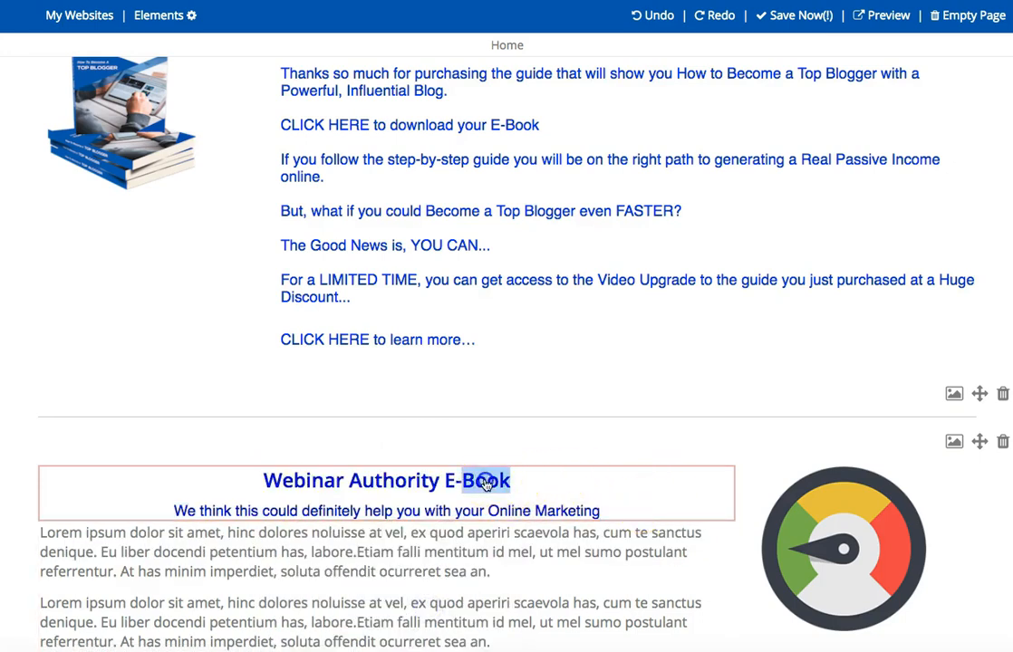
{"action": "triple_click", "coordinate": [485, 483]}
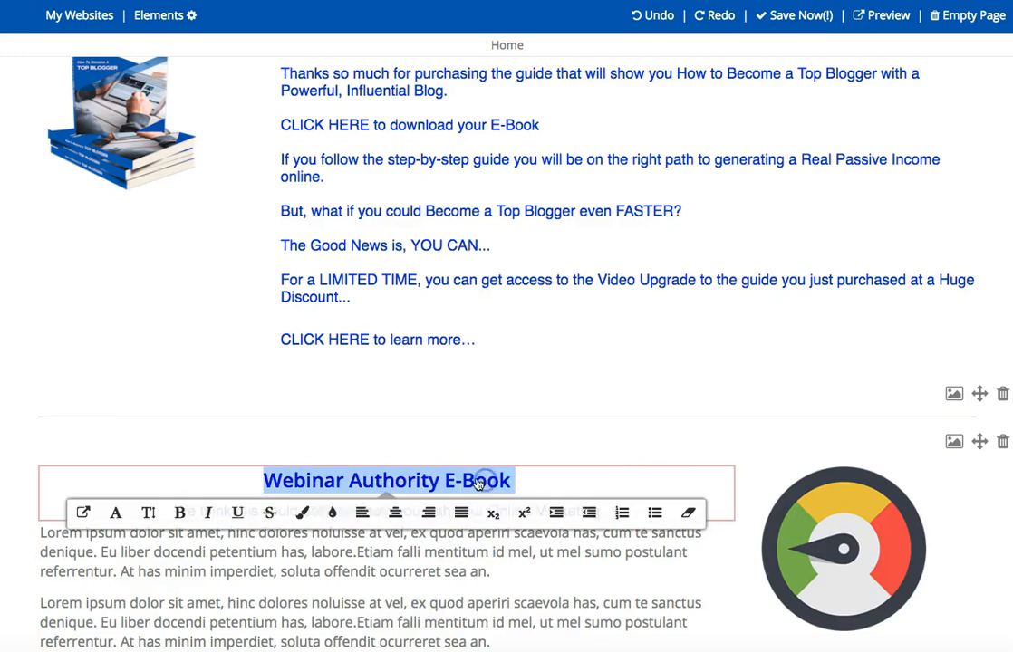
{"action": "left_click", "coordinate": [153, 513]}
{"action": "left_click", "coordinate": [388, 564]}
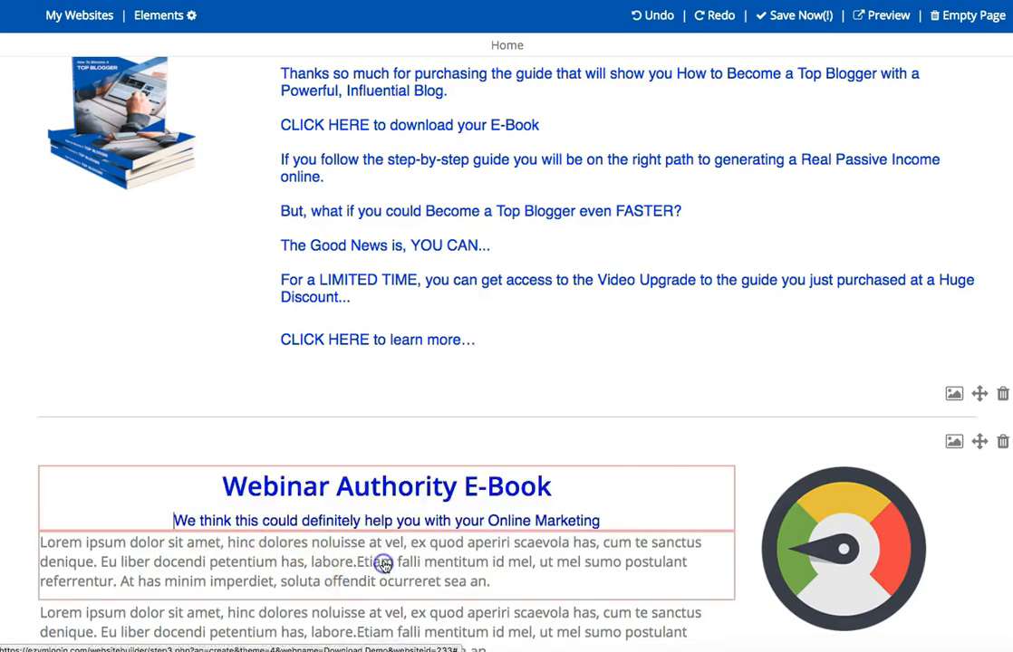
{"action": "triple_click", "coordinate": [460, 519]}
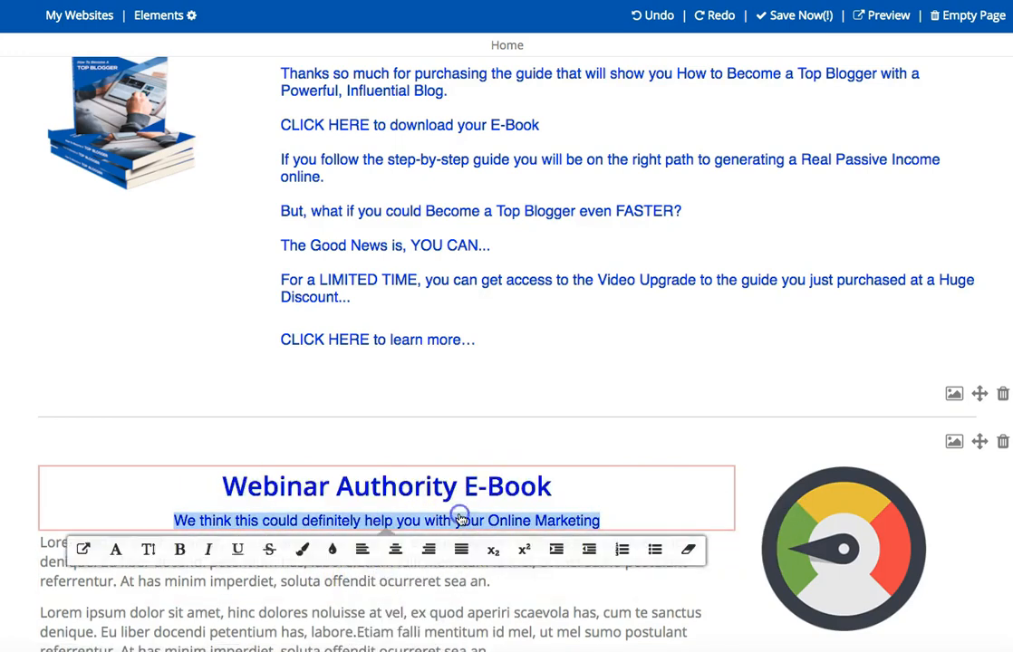
{"action": "left_click", "coordinate": [149, 550]}
{"action": "left_click", "coordinate": [389, 636]}
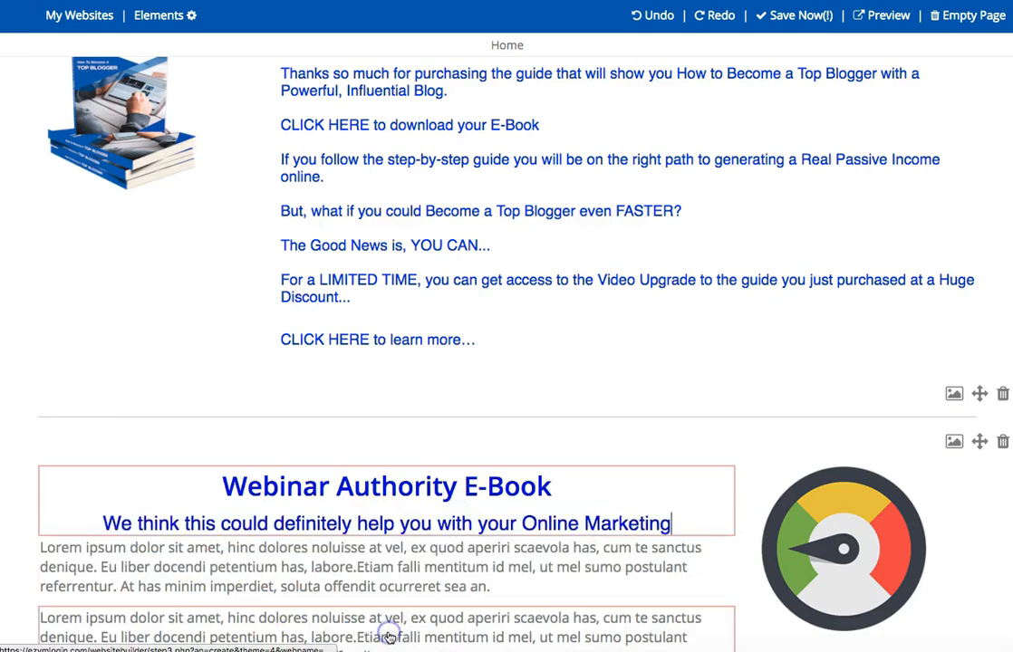
Delete the second placeholder paragraph and replace the first with the copied webinar course description ending in "CLICK HERE to Learn More…".
{"action": "scroll", "coordinate": [600, 356], "scroll_direction": "down", "scroll_amount": 1}
{"action": "left_click", "coordinate": [541, 176]}
{"action": "left_click", "coordinate": [549, 175]}
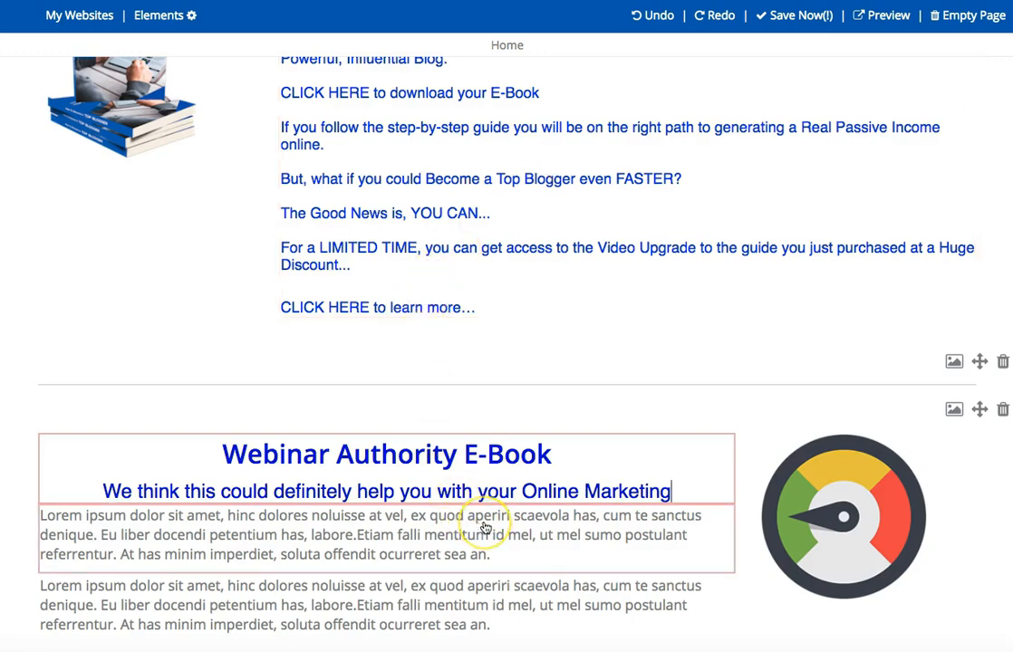
{"action": "left_click", "coordinate": [533, 636]}
{"action": "triple_click", "coordinate": [521, 619]}
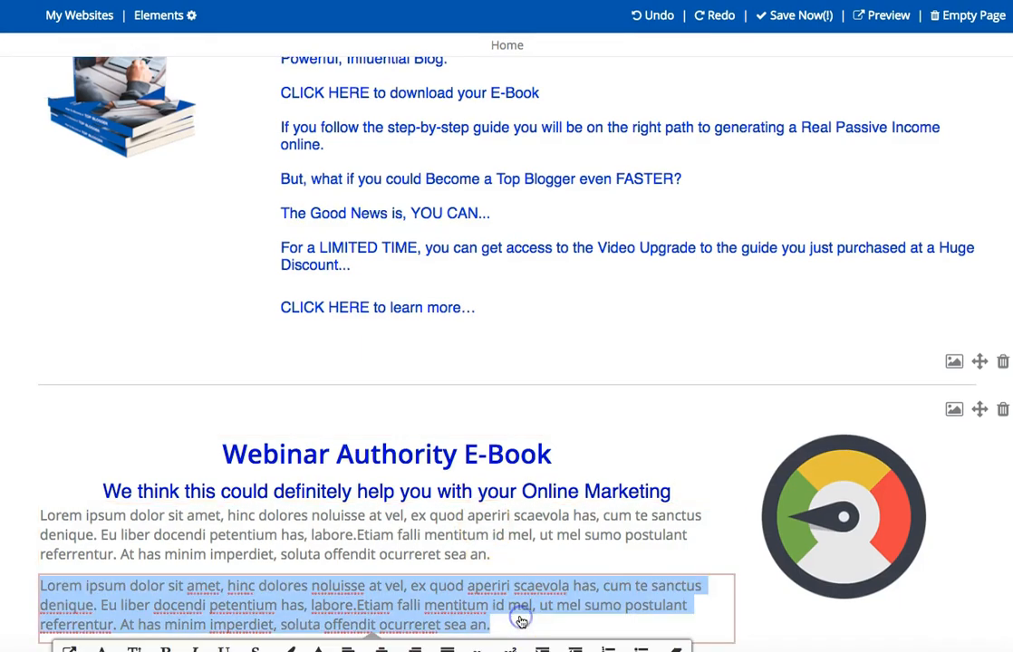
{"action": "key", "text": "BackSpace"}
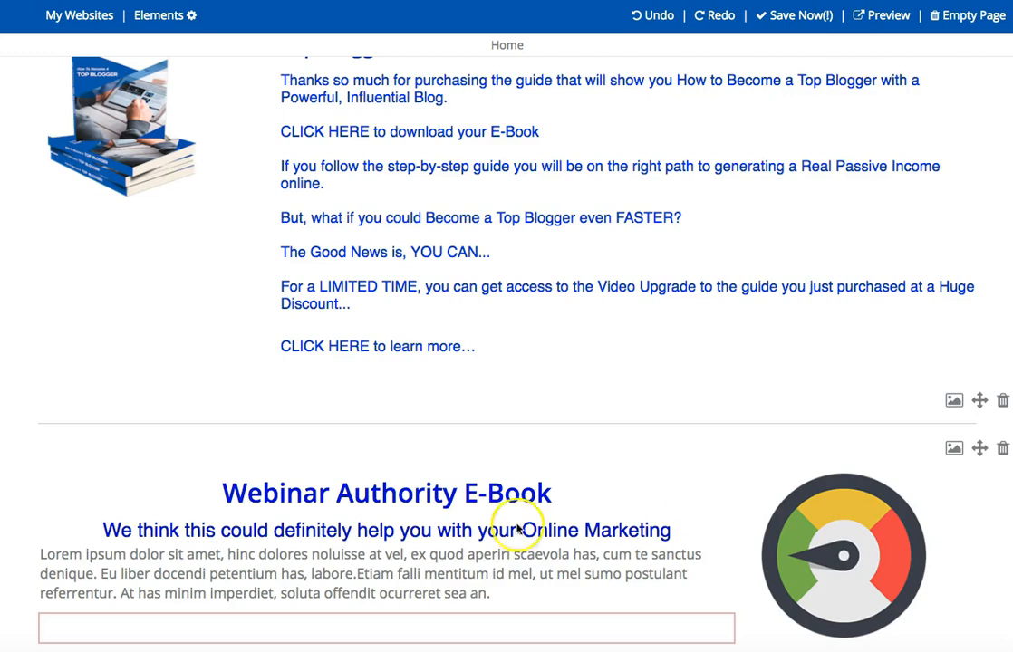
{"action": "triple_click", "coordinate": [358, 578]}
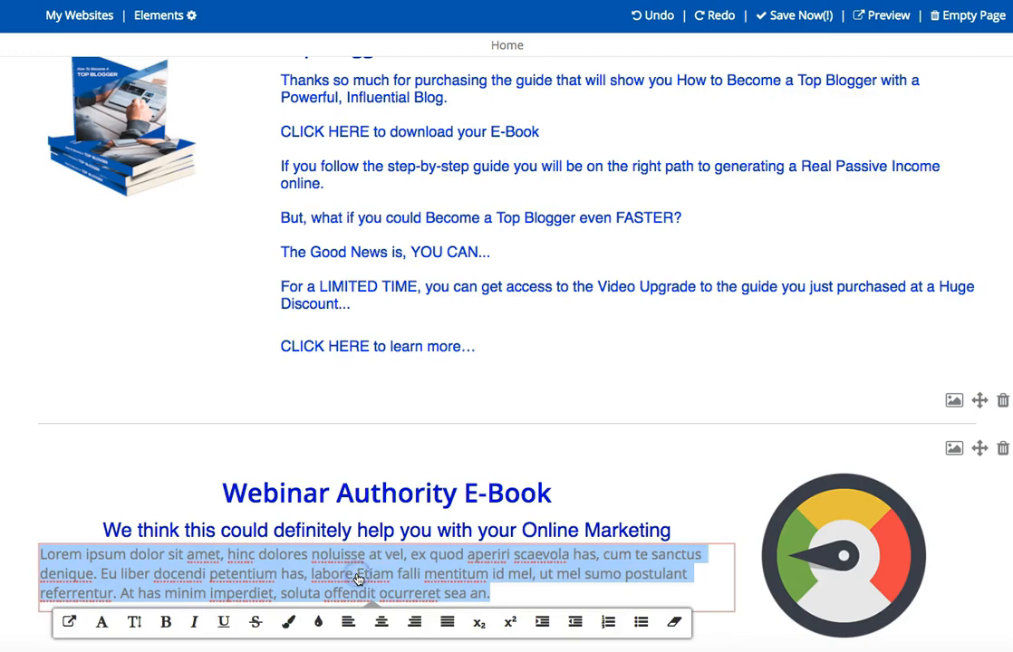
{"action": "type", "text": "This course breaks everything down into easily manageable steps, from the equipment that you will need to the actual presentation skills it takes to pull off a good webinar.  Hosting a webinar requires a great deal of commitment and preparation, as well as a few other things like equipment, software, topic and promotion.  Everything you need to know from your very first webinar idea to getting attendees to keep coming to your webinars over and over will be explained in great detail.  By the end of the course, you will have all of the tools you need to host your first webinar and get on the road to making big money from your presentations.  CLICK HERE to Learn More..."}
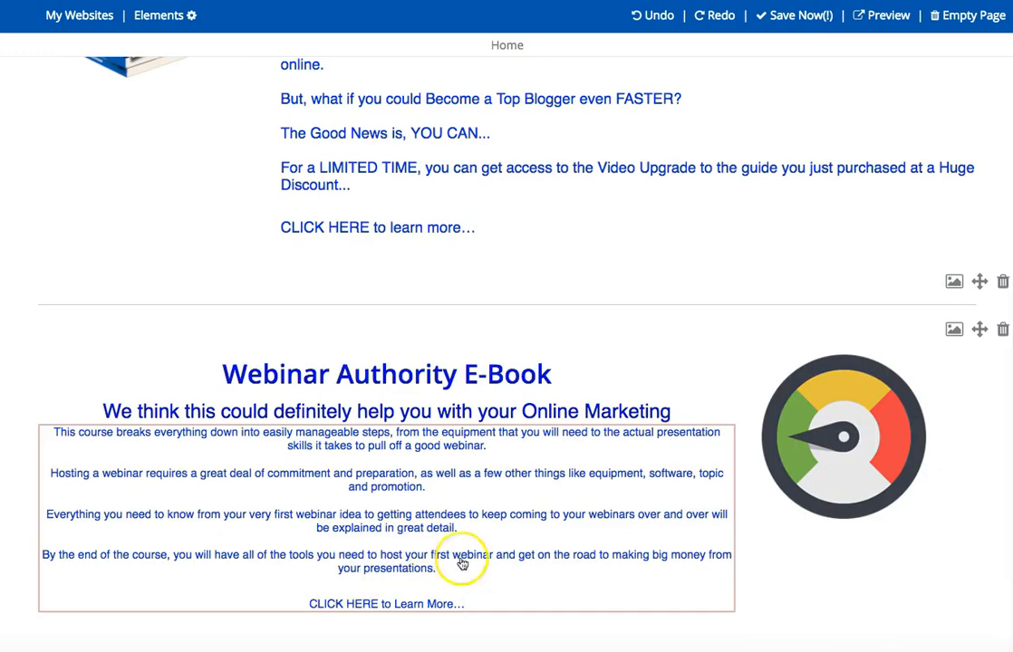
Justify the whole pasted webinar course description and colour its text black.
{"action": "left_click_drag", "start_coordinate": [465, 600], "coordinate": [45, 431]}
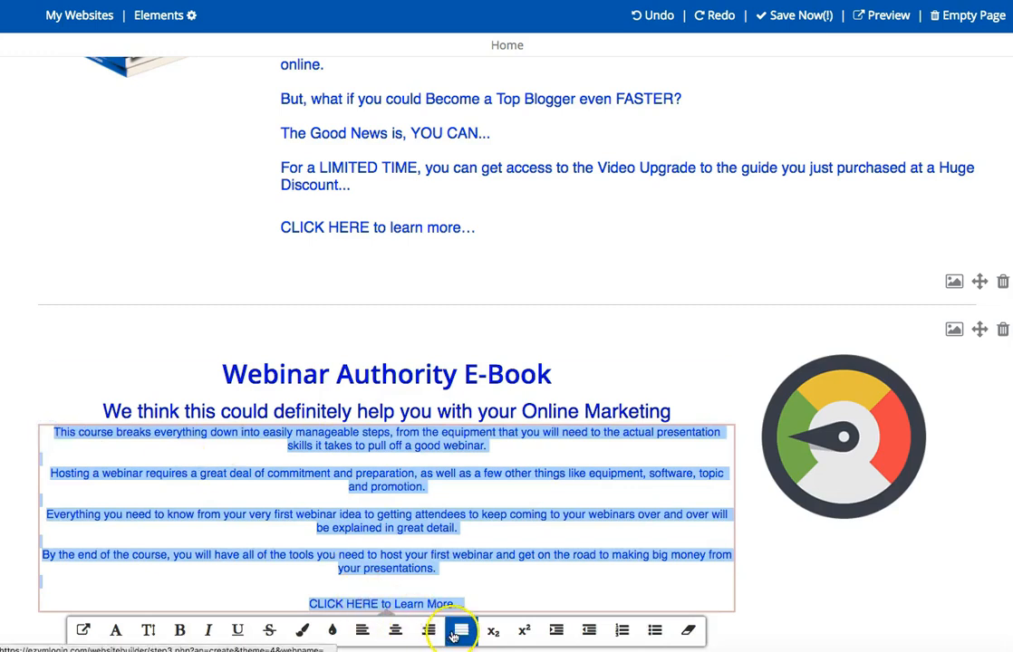
{"action": "left_click", "coordinate": [460, 631]}
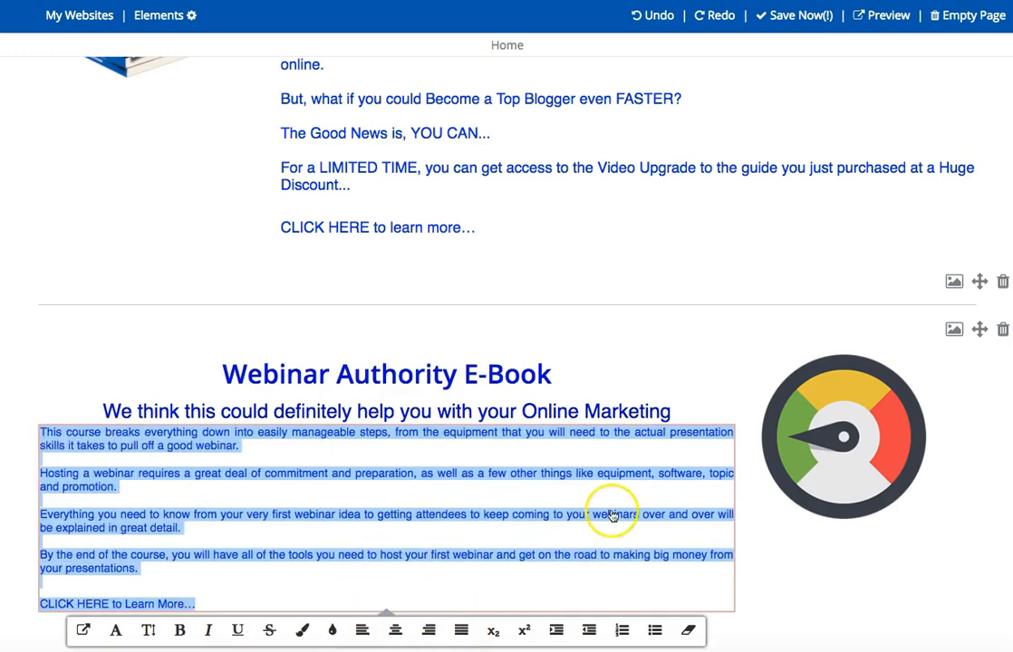
{"action": "left_click", "coordinate": [299, 634]}
{"action": "scroll", "coordinate": [478, 556], "scroll_direction": "down", "scroll_amount": 2}
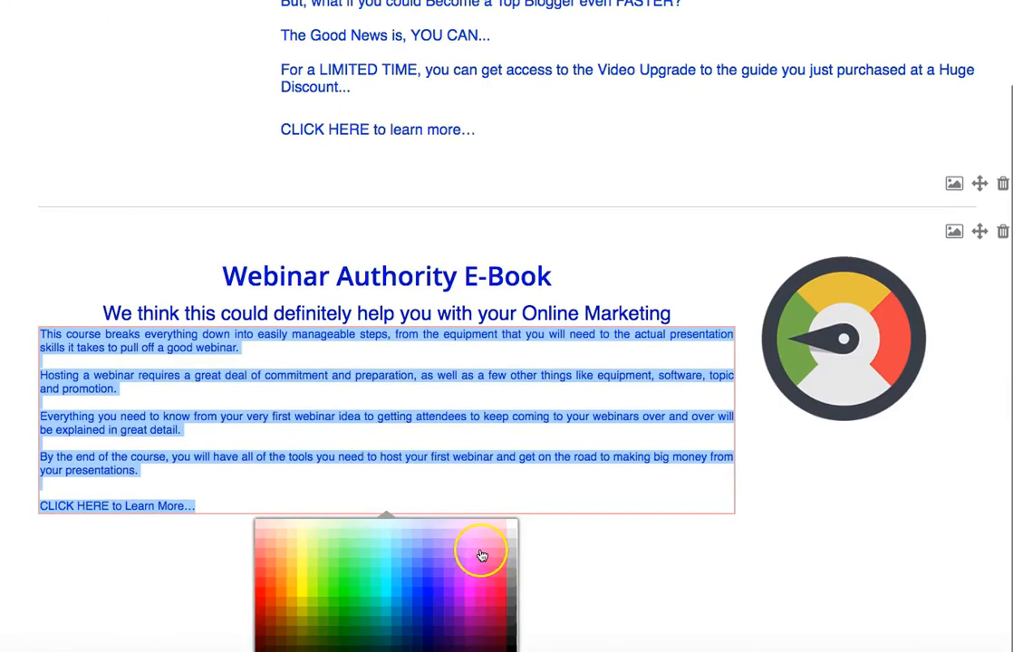
{"action": "left_click", "coordinate": [510, 641]}
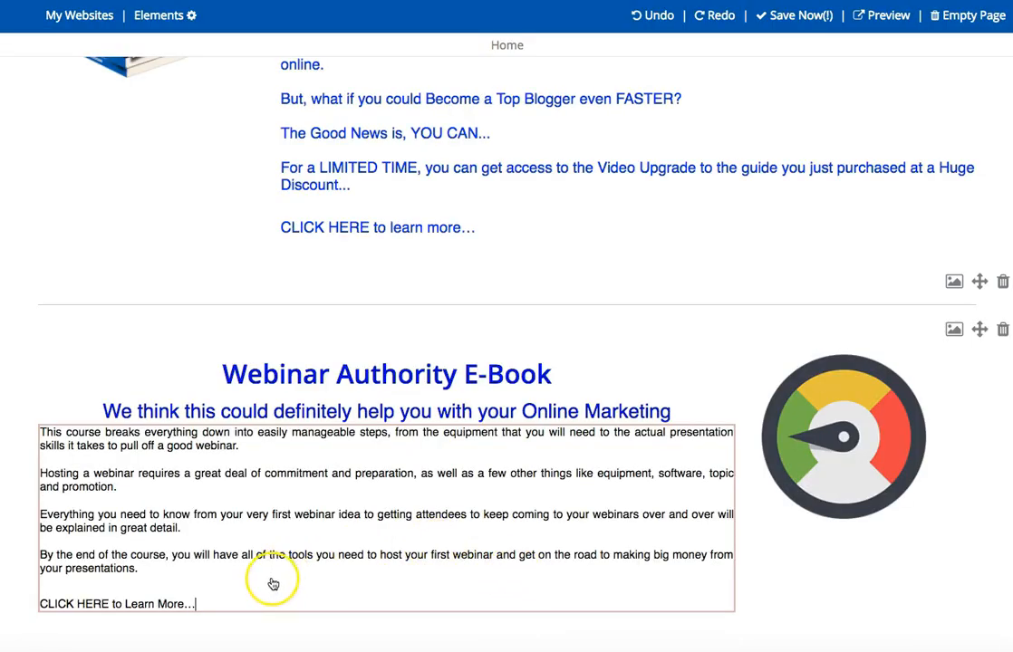
{"action": "left_click_drag", "start_coordinate": [239, 598], "coordinate": [61, 417]}
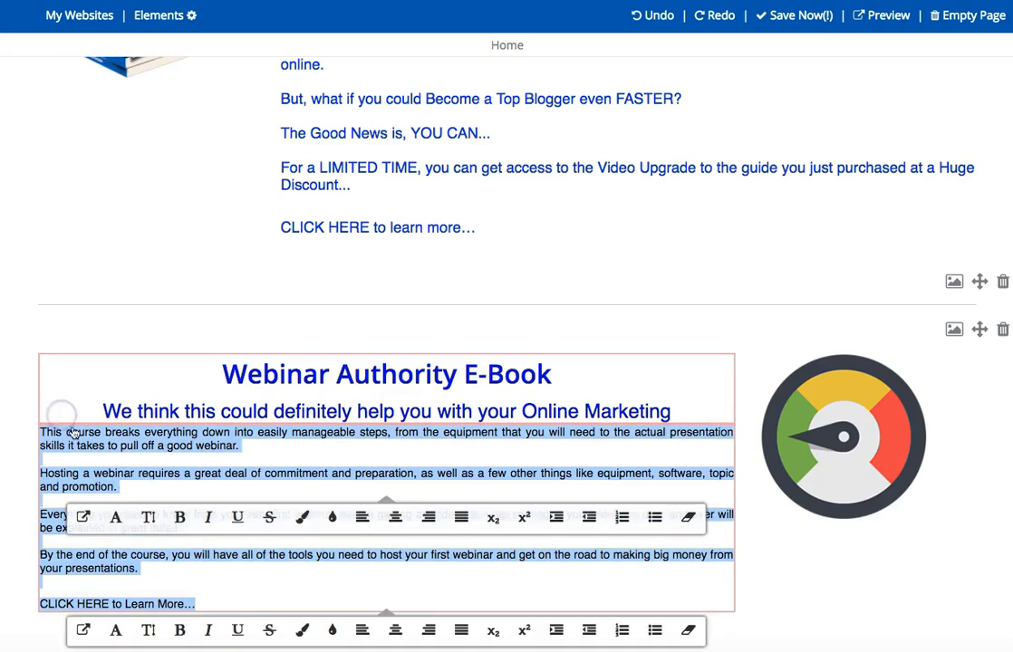
{"action": "left_click", "coordinate": [149, 518]}
{"action": "left_click", "coordinate": [375, 634]}
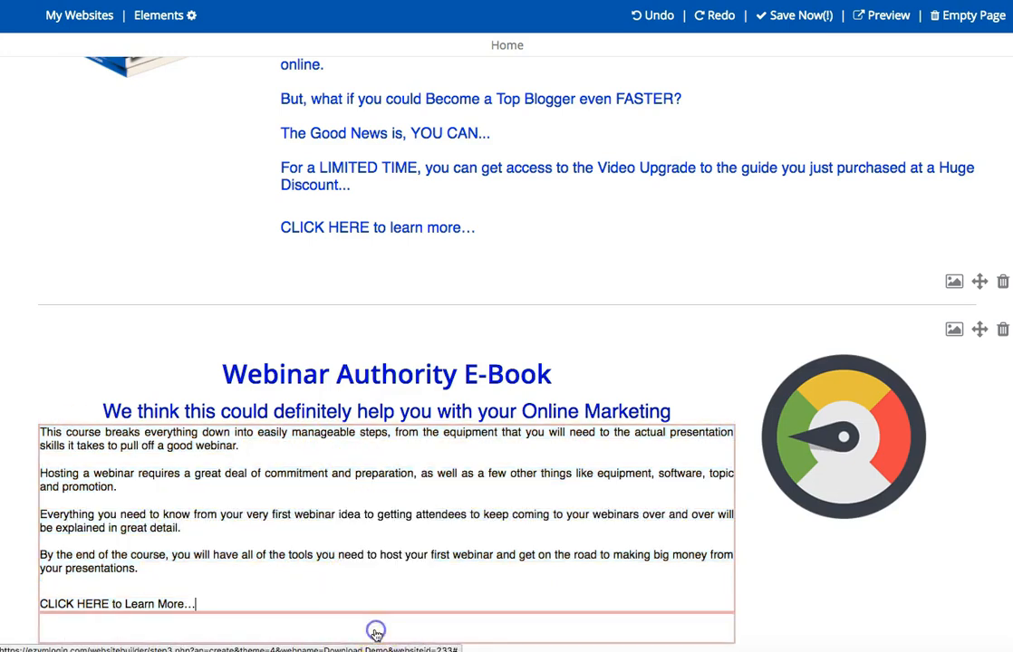
{"action": "left_click", "coordinate": [410, 563]}
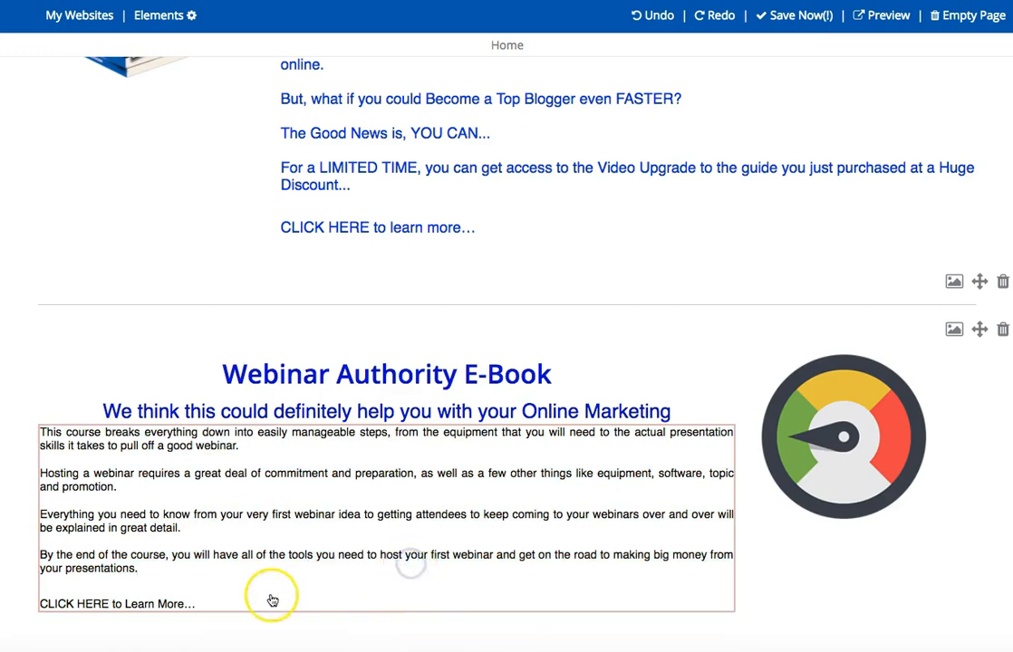
Set the text size of the whole webinar course description to Large.
{"action": "left_click_drag", "start_coordinate": [219, 598], "coordinate": [18, 431]}
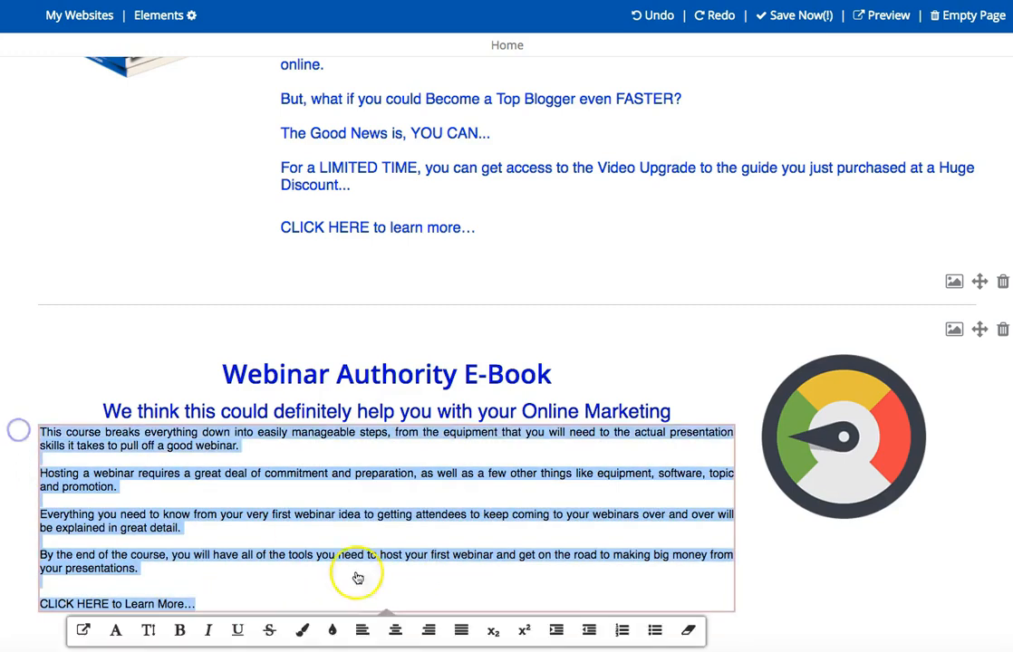
{"action": "left_click", "coordinate": [149, 631]}
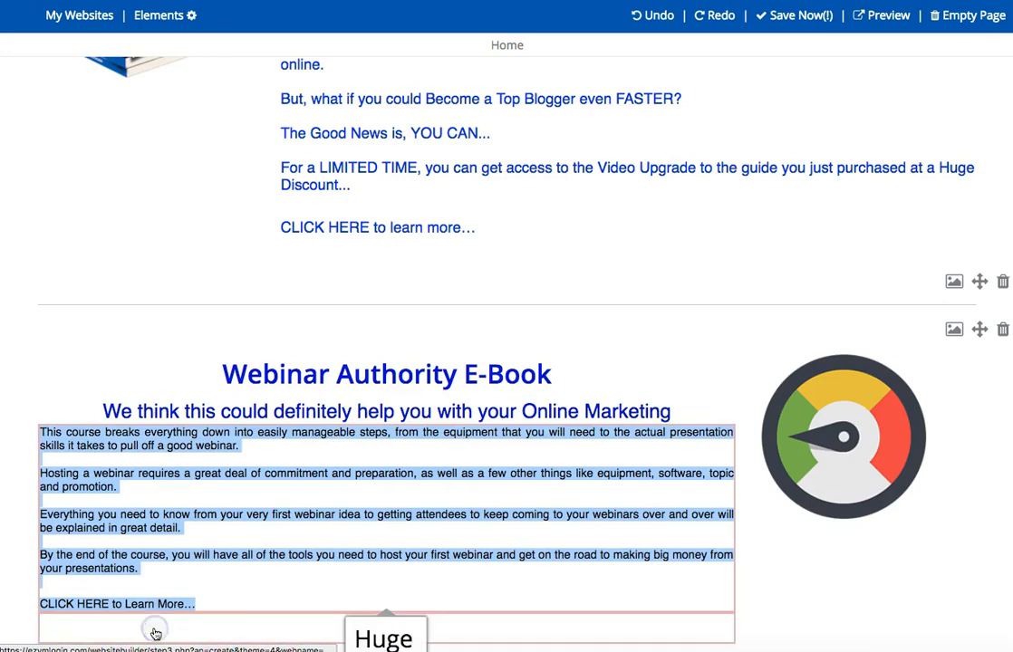
{"action": "scroll", "coordinate": [449, 580], "scroll_direction": "down", "scroll_amount": 3}
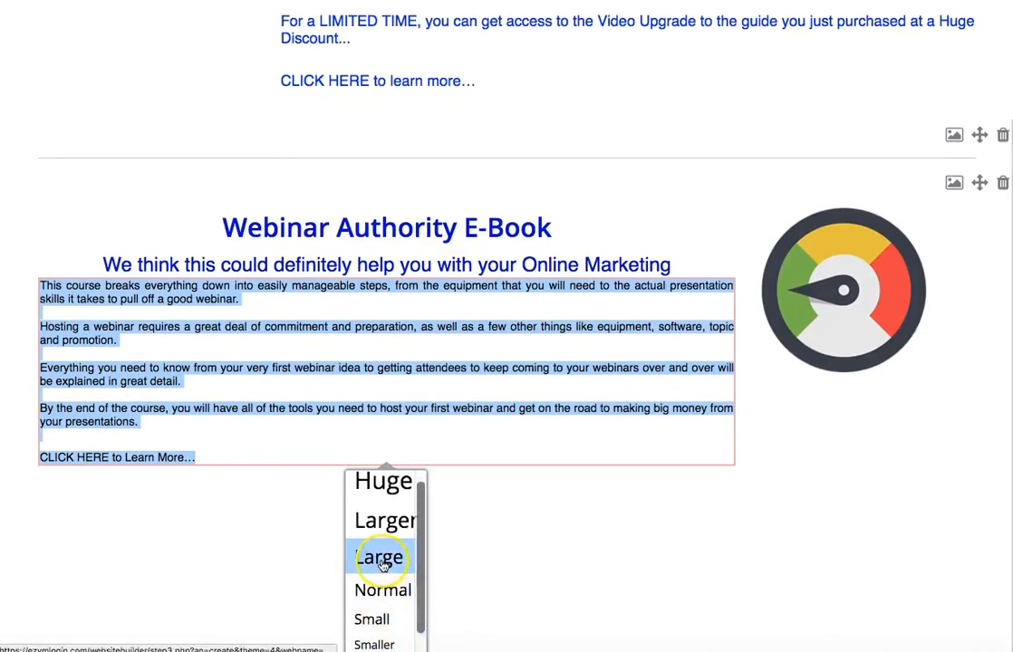
{"action": "left_click", "coordinate": [379, 560]}
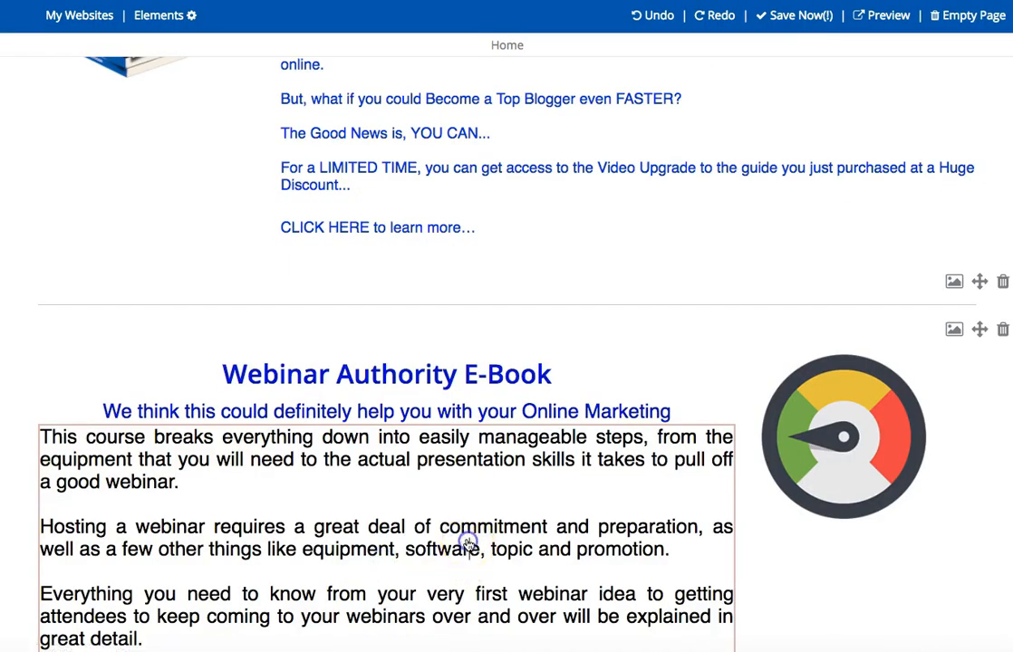
Set the text size of the whole webinar course description to Normal.
{"action": "scroll", "coordinate": [468, 542], "scroll_direction": "down", "scroll_amount": 3}
{"action": "left_click_drag", "start_coordinate": [355, 594], "coordinate": [27, 278]}
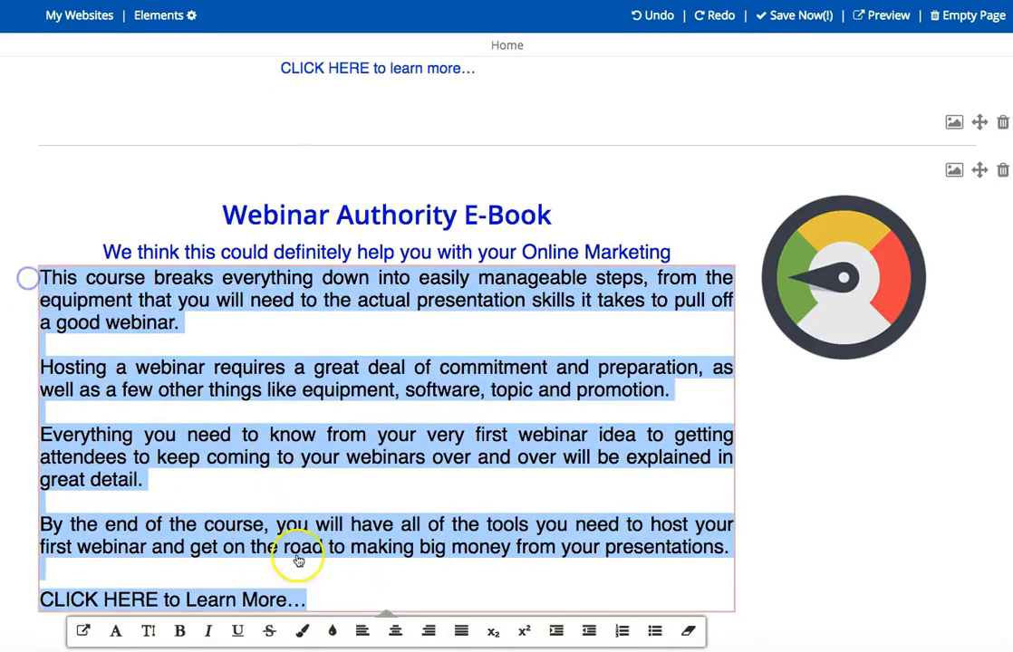
{"action": "left_click", "coordinate": [147, 631]}
{"action": "scroll", "coordinate": [321, 537], "scroll_direction": "down", "scroll_amount": 3}
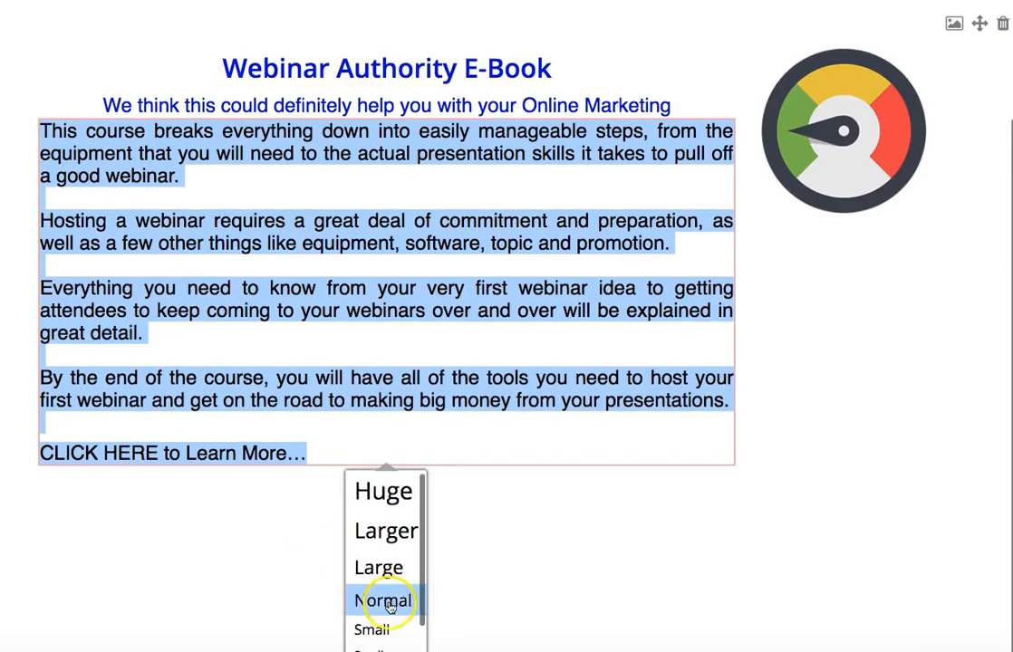
{"action": "left_click", "coordinate": [389, 601]}
{"action": "left_click", "coordinate": [475, 517]}
Try to colour the whole Top Blogger E-Book description black.
{"action": "scroll", "coordinate": [475, 520], "scroll_direction": "up", "scroll_amount": 5}
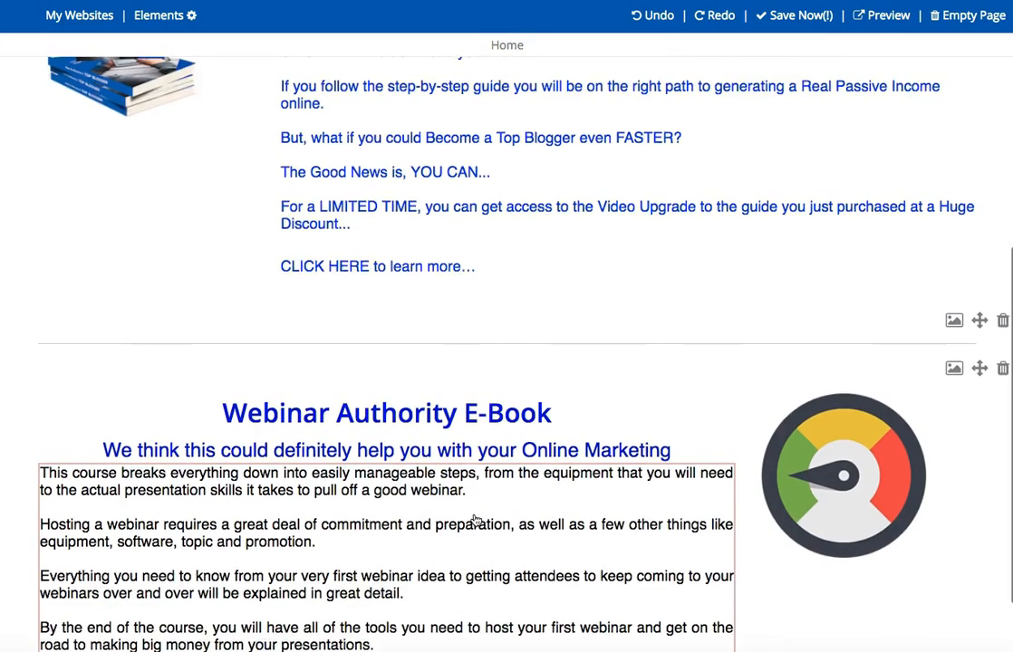
{"action": "left_click", "coordinate": [584, 229]}
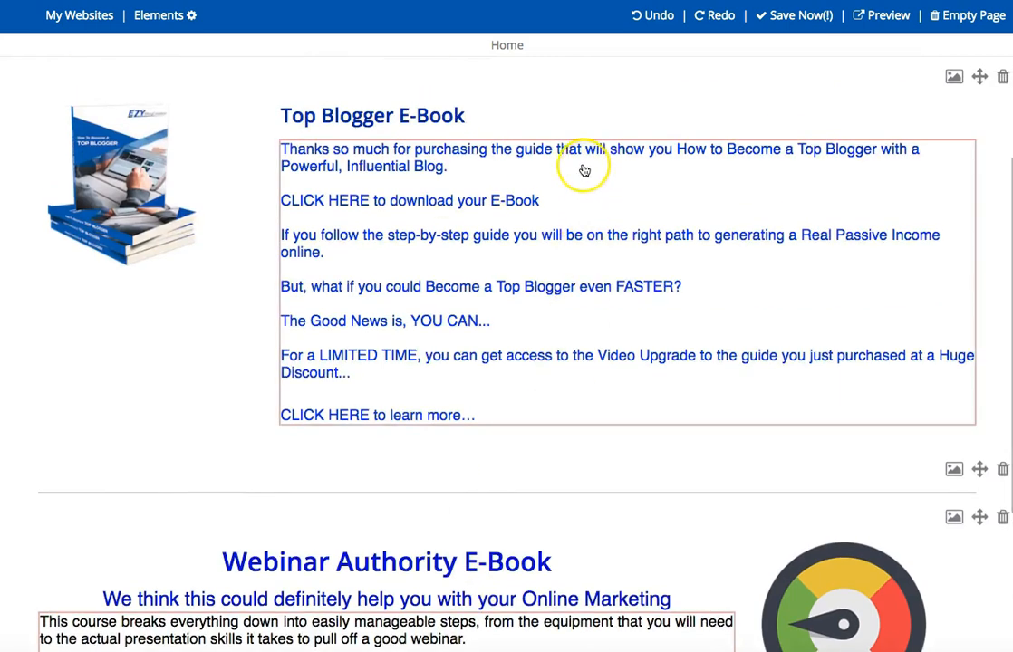
{"action": "left_click", "coordinate": [545, 394]}
{"action": "left_click_drag", "start_coordinate": [545, 415], "coordinate": [324, 124]}
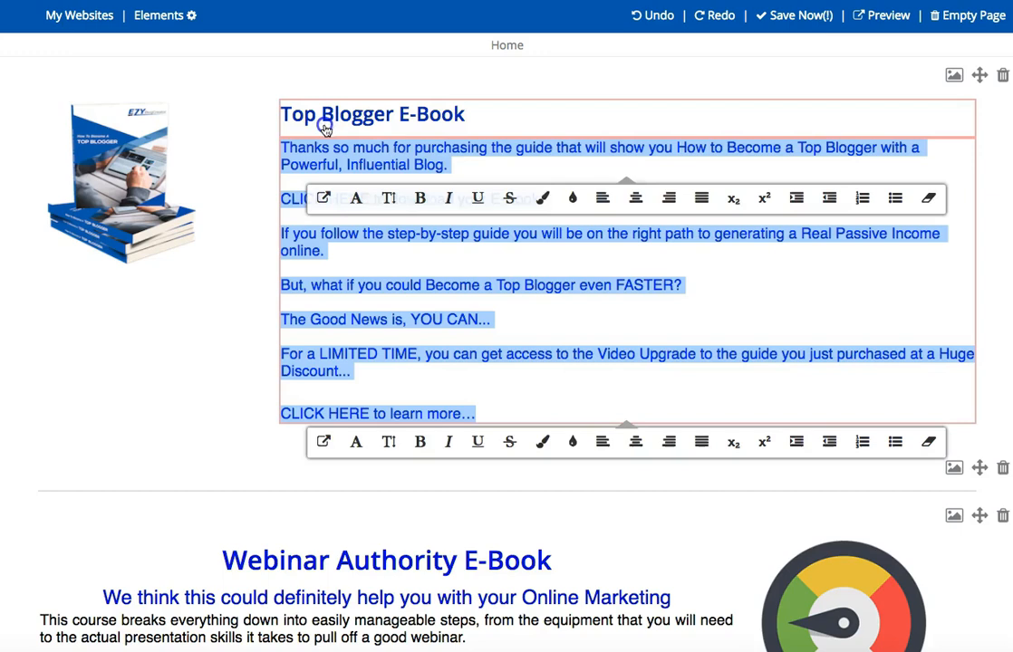
{"action": "left_click", "coordinate": [540, 202]}
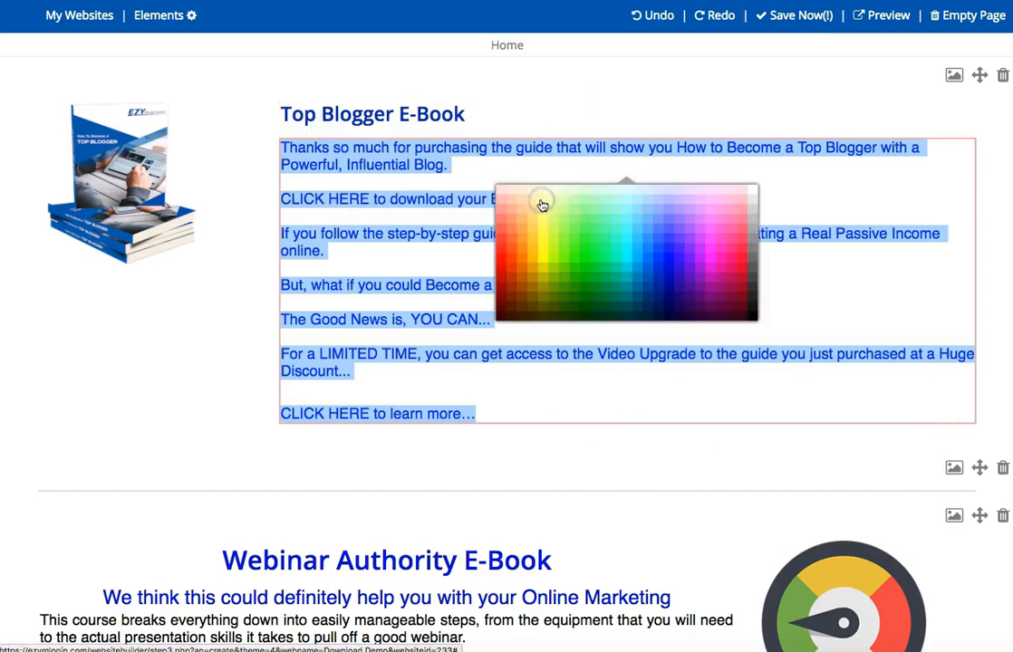
{"action": "left_click", "coordinate": [748, 316]}
{"action": "left_click", "coordinate": [534, 388]}
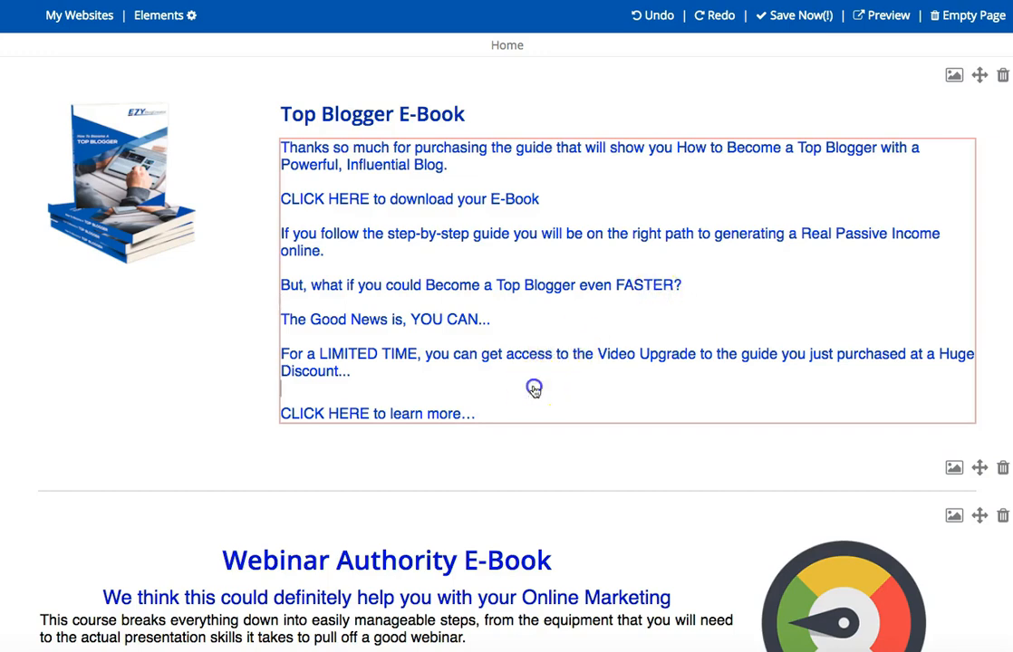
Reselect the full Top Blogger E-Book text, through "CLICK HERE to learn more…", and colour it black.
{"action": "left_click_drag", "start_coordinate": [516, 413], "coordinate": [284, 148]}
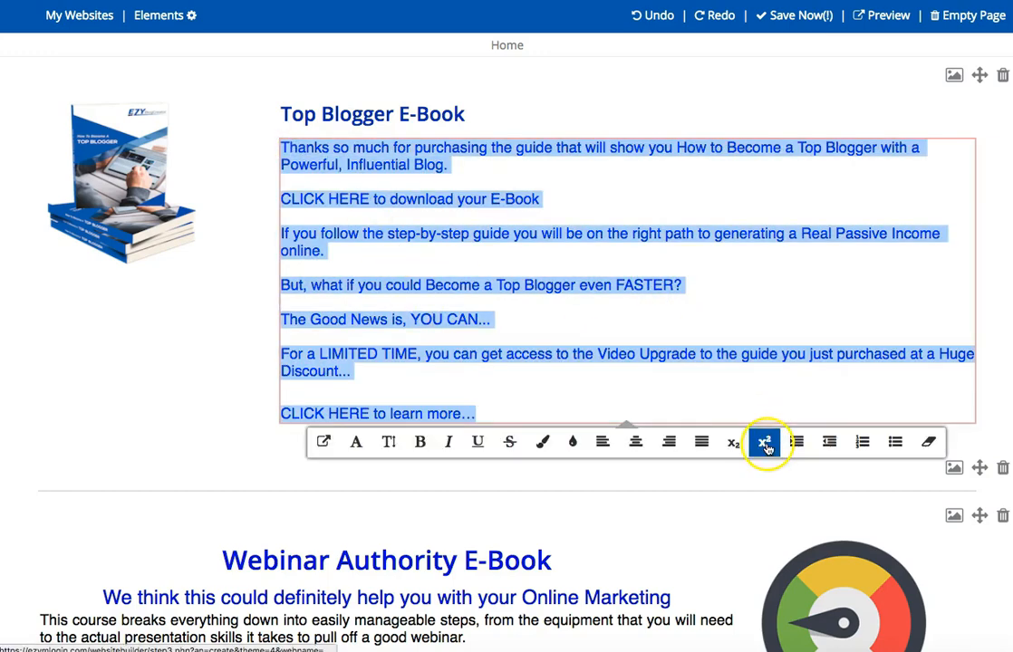
{"action": "left_click", "coordinate": [544, 442]}
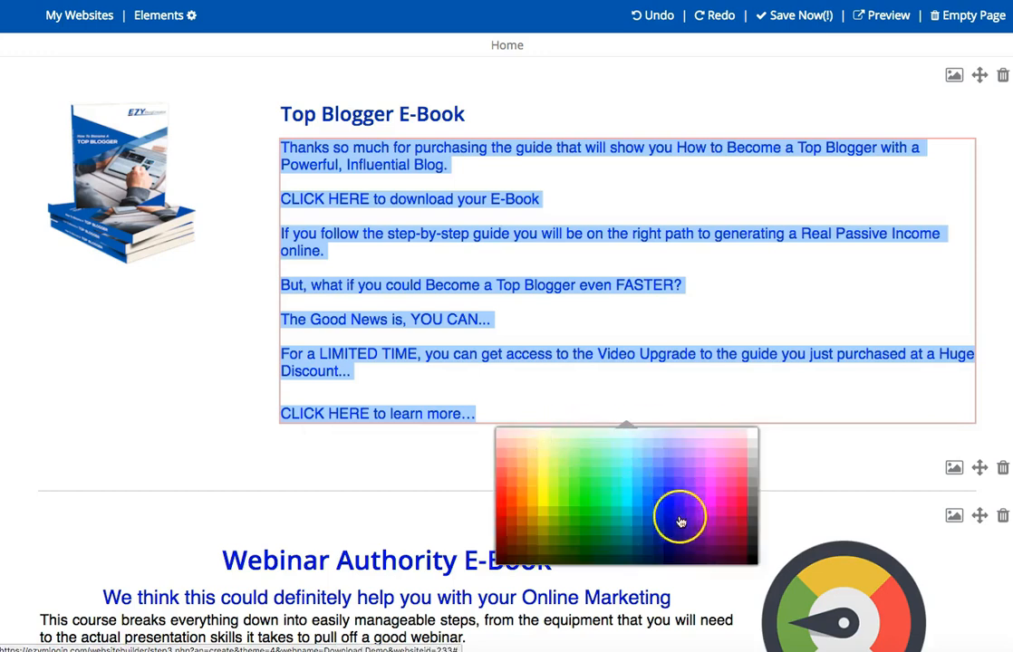
{"action": "left_click", "coordinate": [754, 562]}
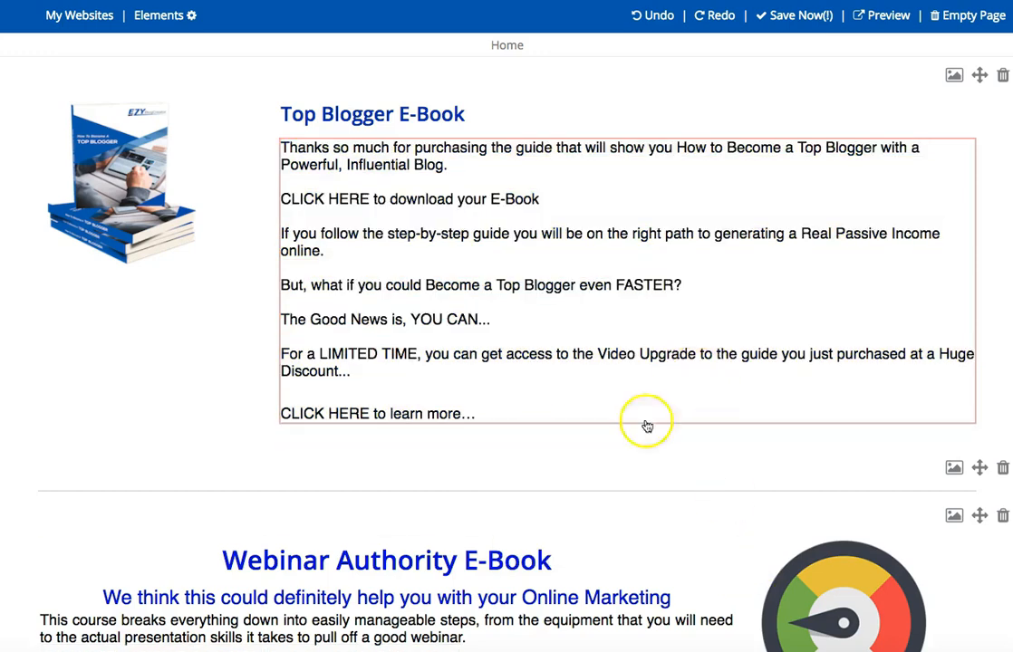
Open the link address entry for the words "CLICK HERE" at the end of the webinar course description and dismiss it.
{"action": "scroll", "coordinate": [604, 552], "scroll_direction": "down", "scroll_amount": 3}
{"action": "scroll", "coordinate": [605, 562], "scroll_direction": "down", "scroll_amount": 1}
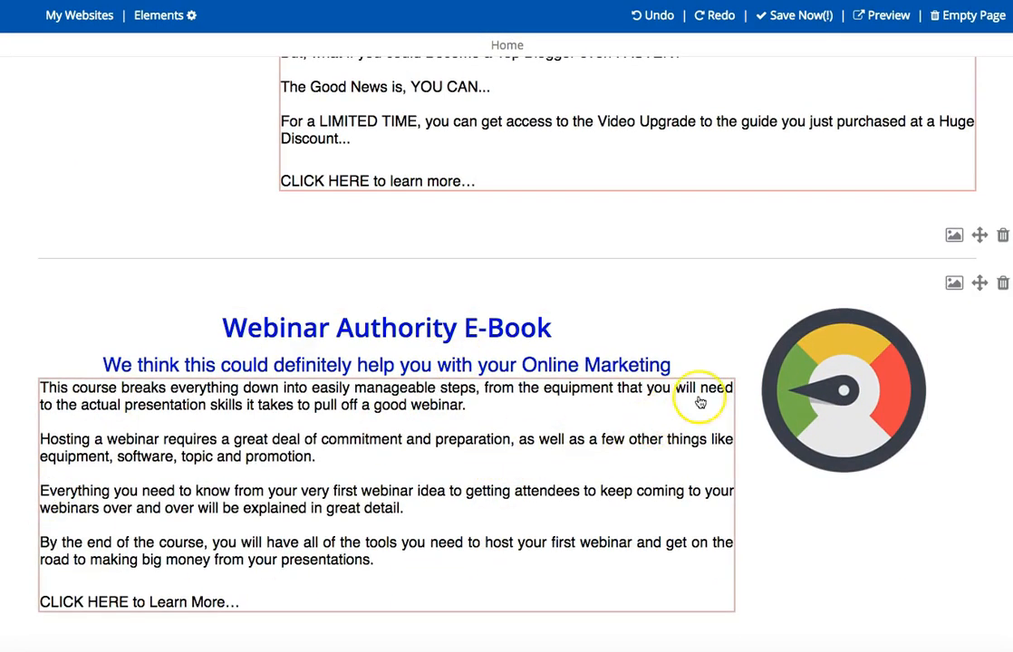
{"action": "left_click", "coordinate": [129, 602]}
{"action": "left_click_drag", "start_coordinate": [130, 602], "coordinate": [33, 599]}
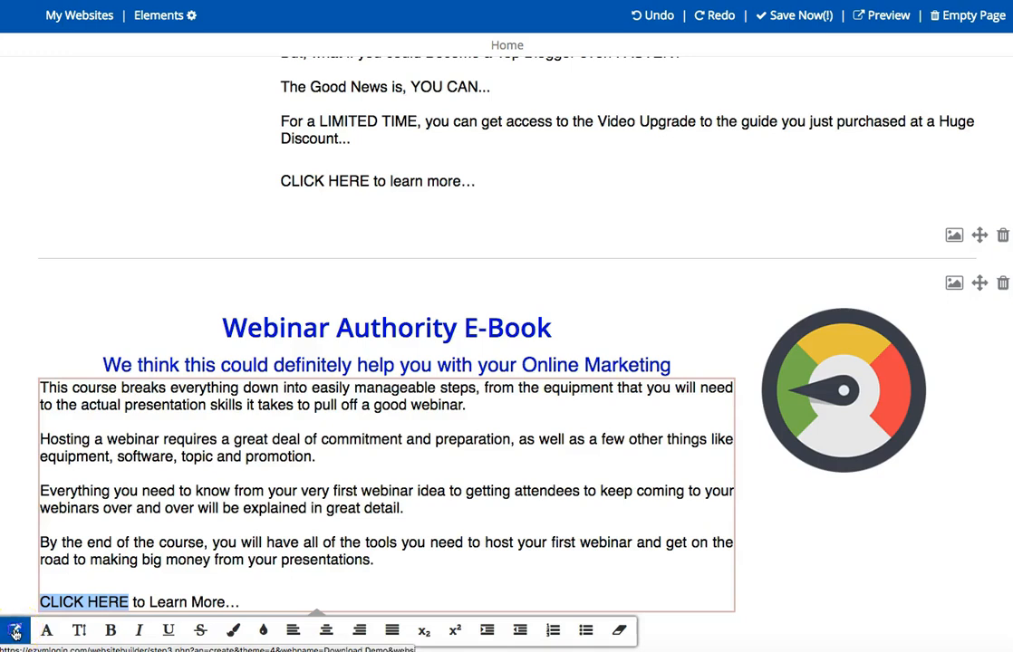
{"action": "left_click", "coordinate": [15, 631]}
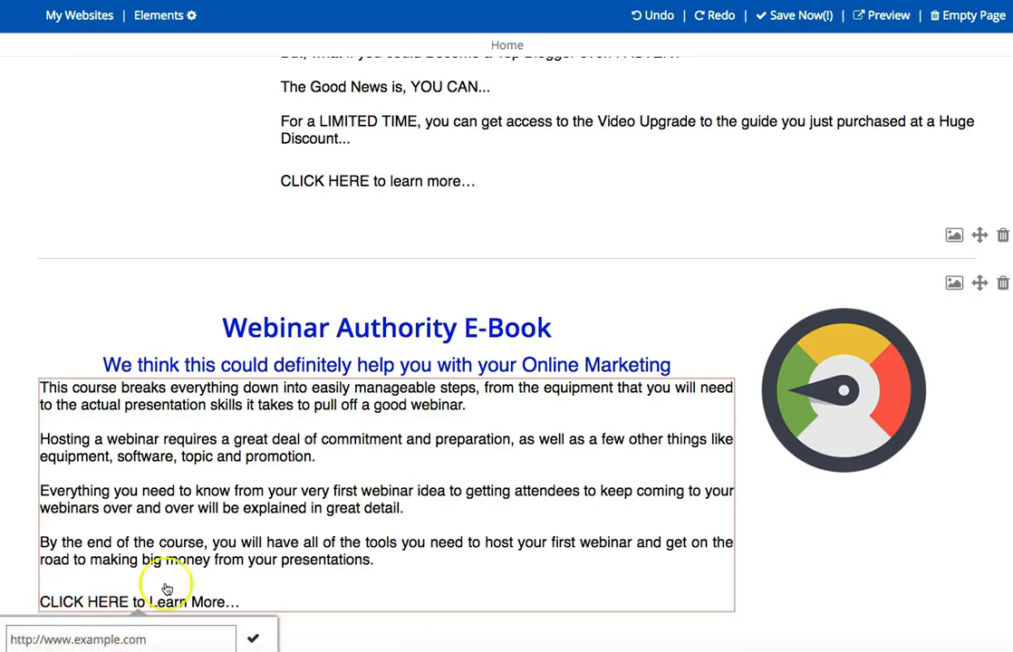
{"action": "left_click", "coordinate": [202, 536]}
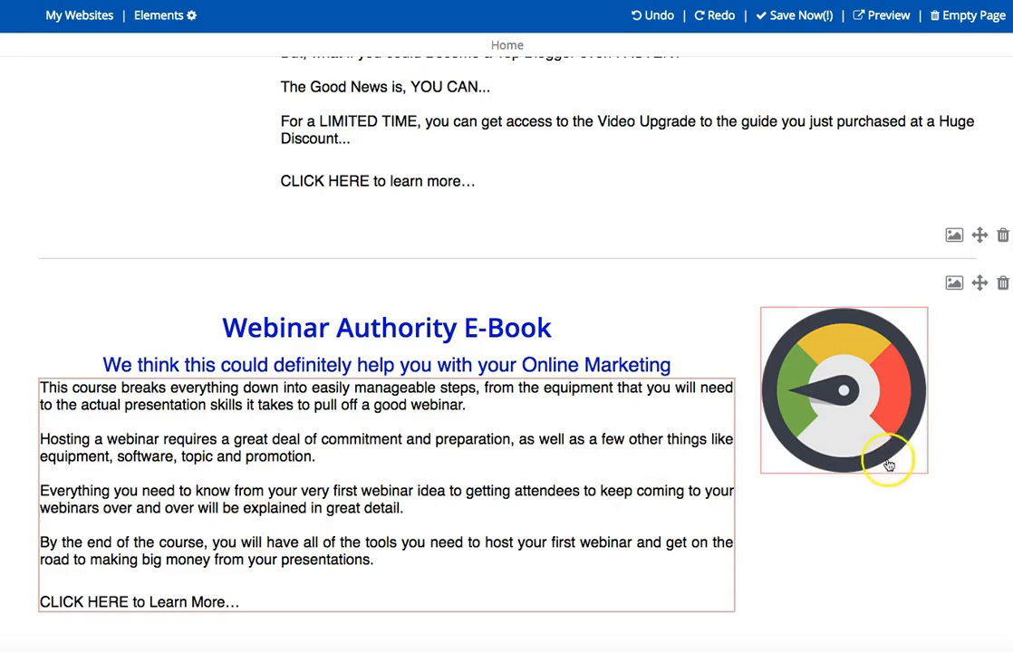
Replace the gauge image beside the webinar course description with the uploaded webinar-authority-ebook thumbnail and apply the change.
{"action": "left_click", "coordinate": [839, 388]}
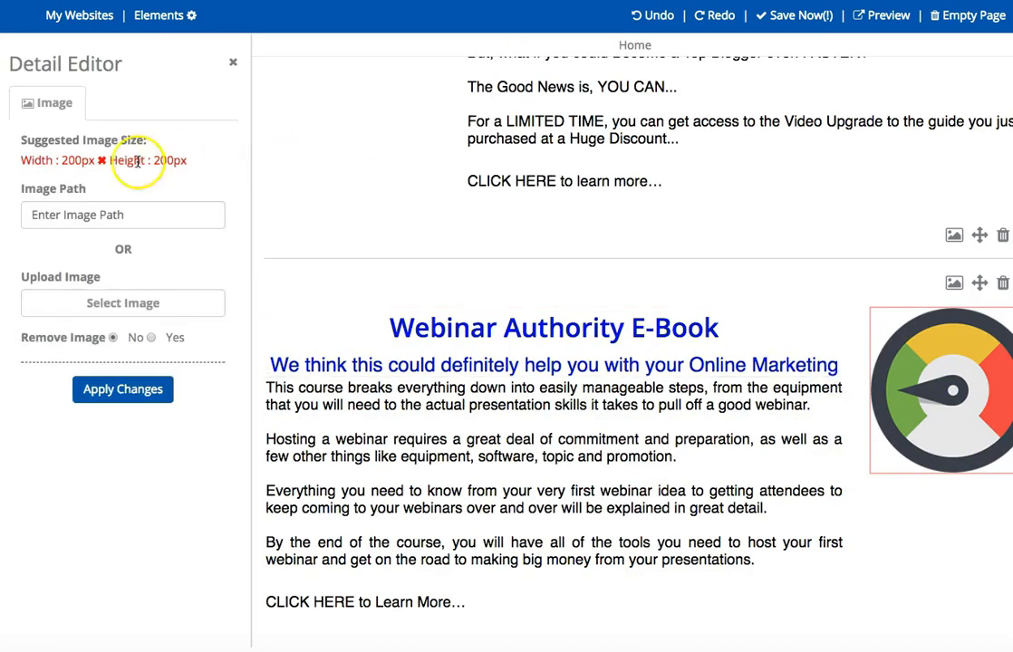
{"action": "left_click", "coordinate": [116, 310]}
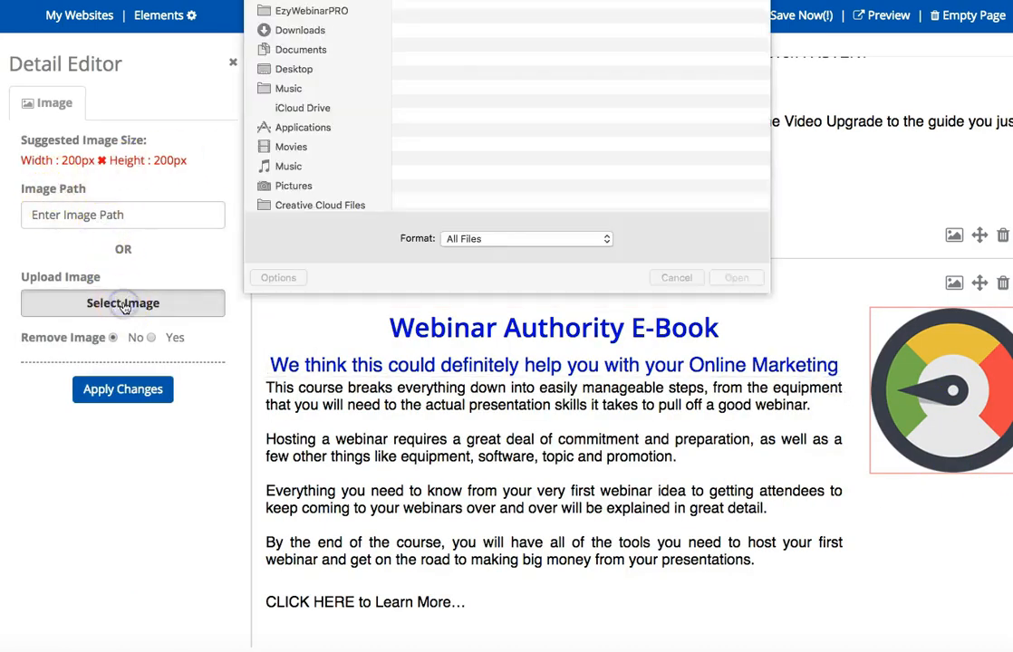
{"action": "double_click", "coordinate": [501, 95]}
{"action": "left_click", "coordinate": [482, 101]}
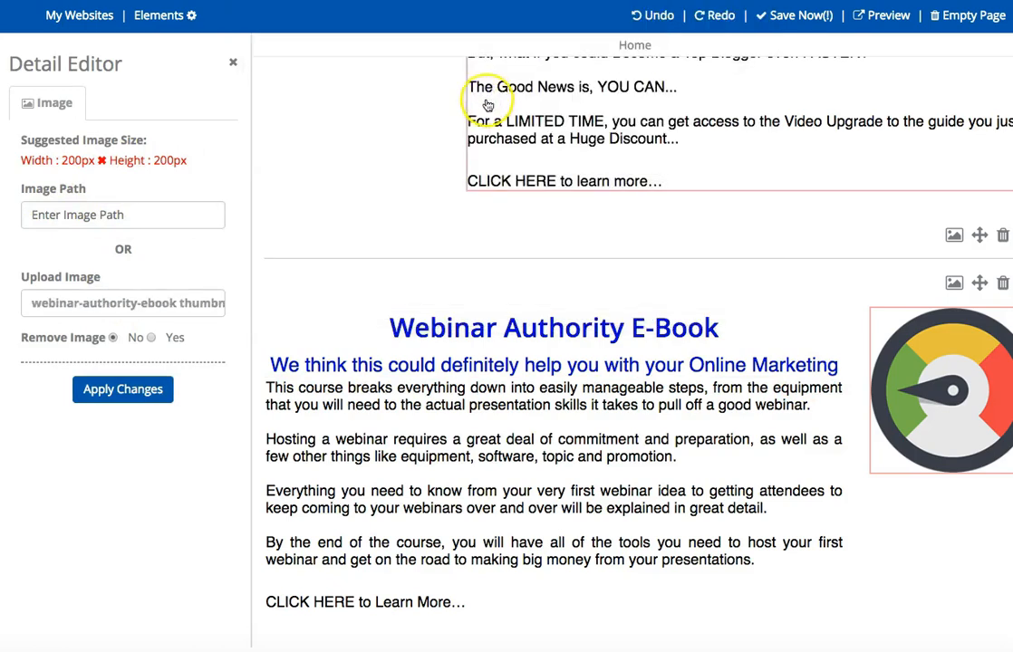
{"action": "left_click", "coordinate": [100, 396]}
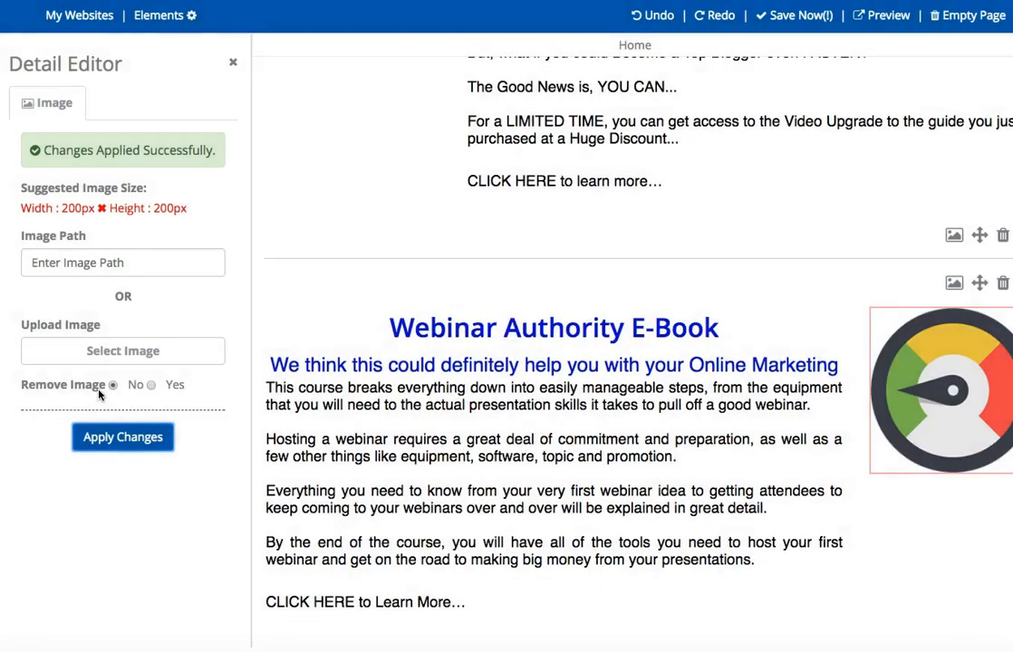
{"action": "left_click", "coordinate": [429, 442]}
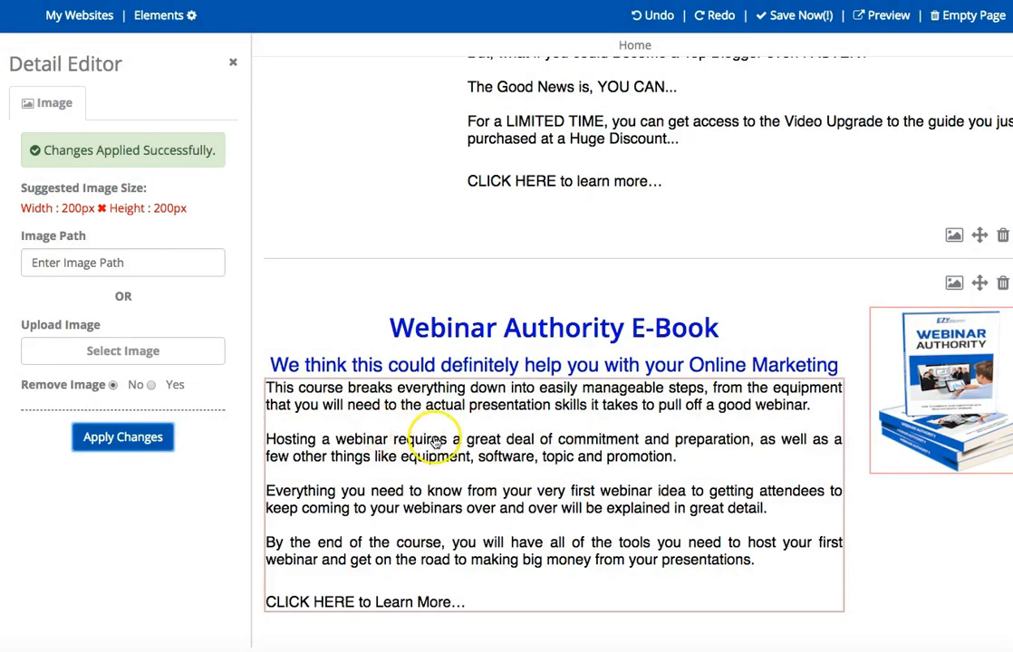
Preview the page and examine the thank-you heading, both e-book sections and their "CLICK HERE" lines.
{"action": "scroll", "coordinate": [612, 493], "scroll_direction": "up", "scroll_amount": 5}
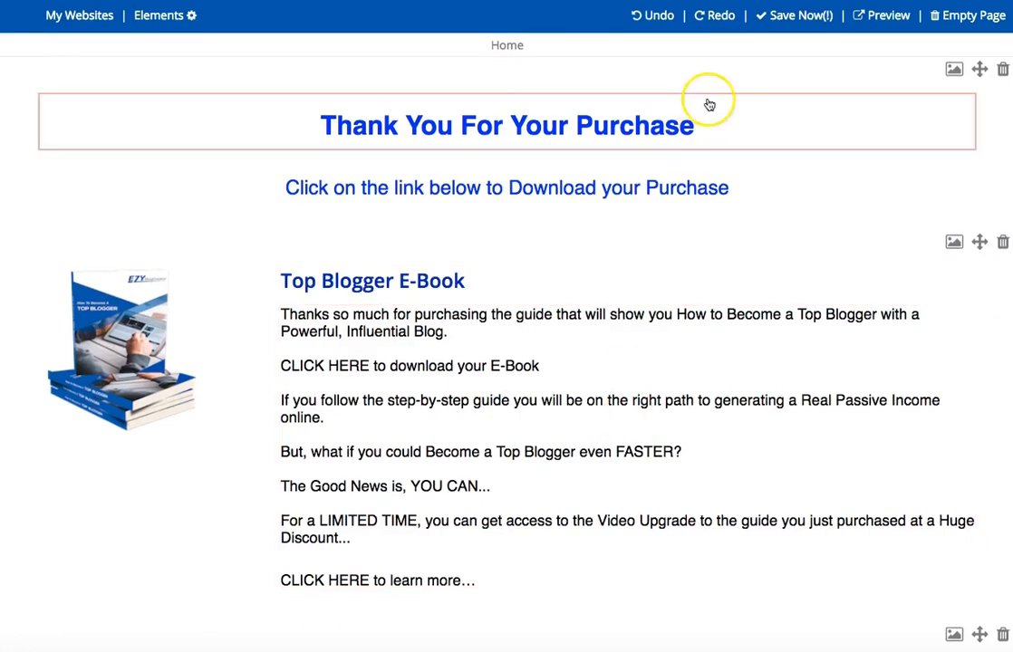
{"action": "left_click", "coordinate": [879, 14]}
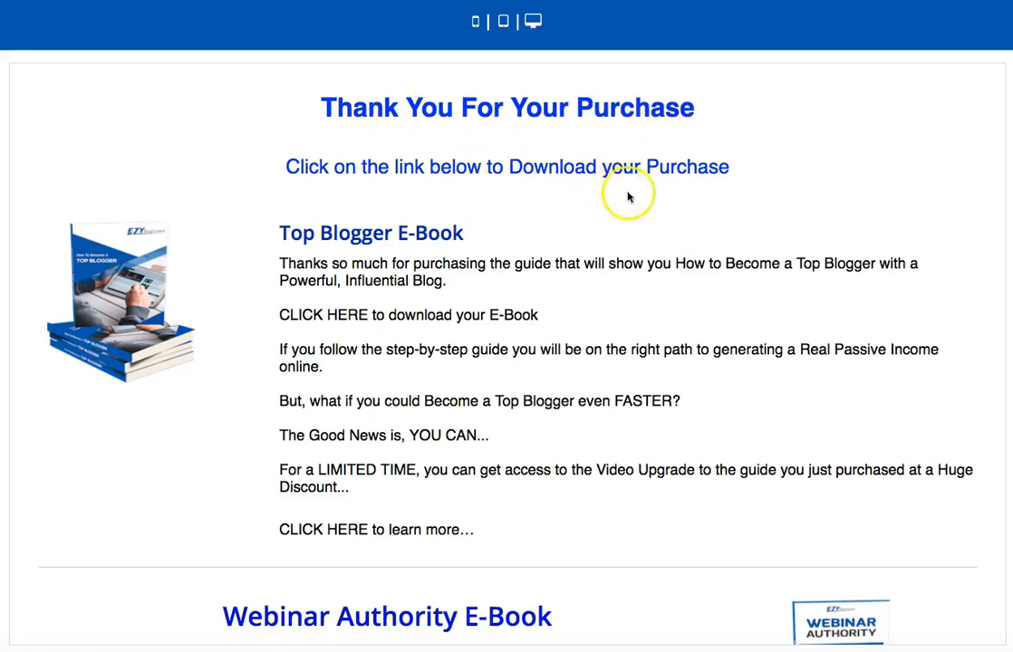
{"action": "scroll", "coordinate": [639, 228], "scroll_direction": "down", "scroll_amount": 2}
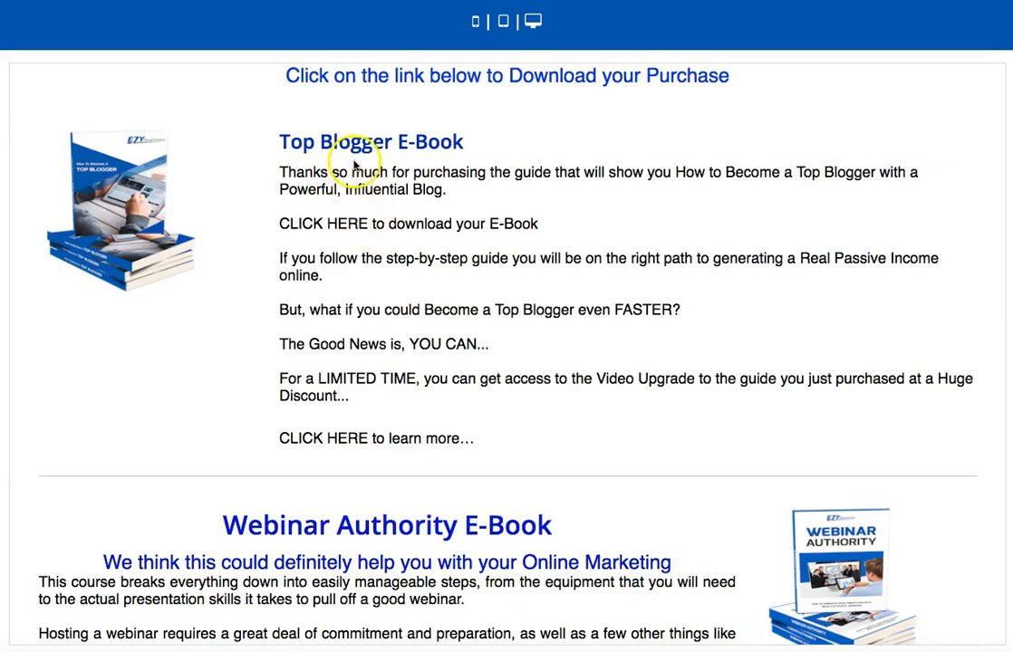
{"action": "left_click", "coordinate": [366, 221]}
{"action": "left_click_drag", "start_coordinate": [366, 220], "coordinate": [274, 223]}
{"action": "left_click", "coordinate": [381, 284]}
{"action": "left_click_drag", "start_coordinate": [363, 440], "coordinate": [275, 437]}
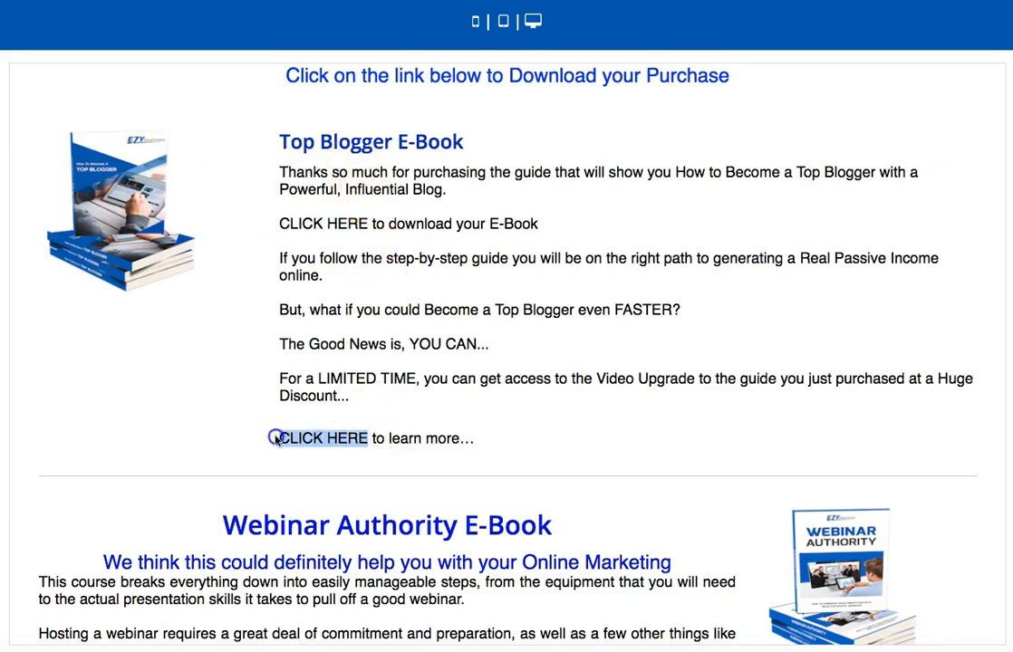
{"action": "left_click", "coordinate": [434, 323]}
{"action": "scroll", "coordinate": [434, 328], "scroll_direction": "down", "scroll_amount": 2}
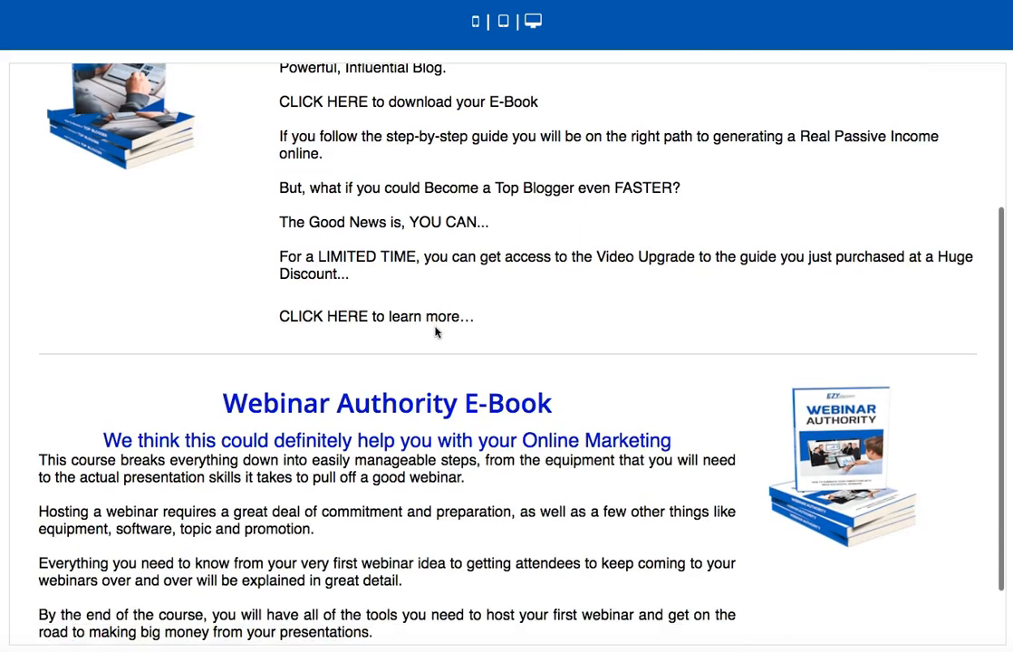
{"action": "scroll", "coordinate": [715, 418], "scroll_direction": "down", "scroll_amount": 2}
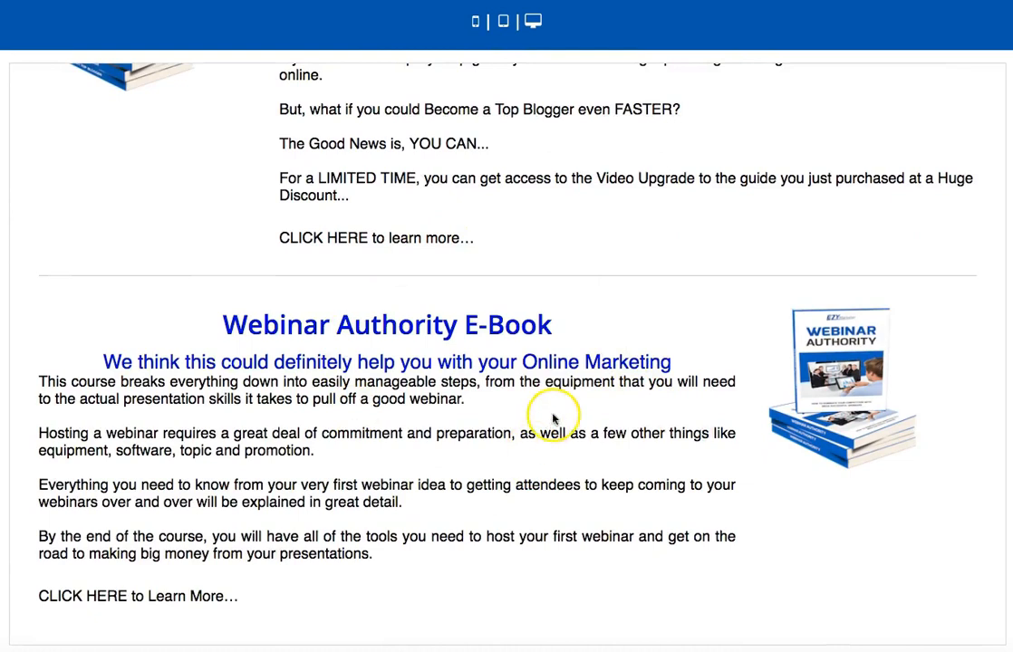
{"action": "left_click_drag", "start_coordinate": [127, 597], "coordinate": [60, 595]}
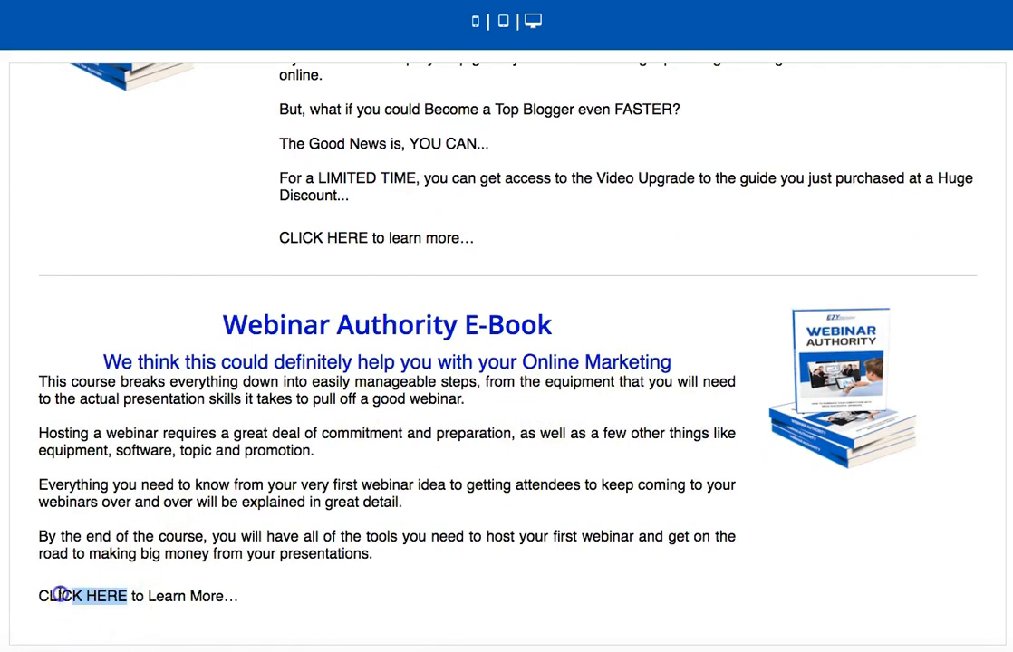
{"action": "left_click", "coordinate": [233, 524]}
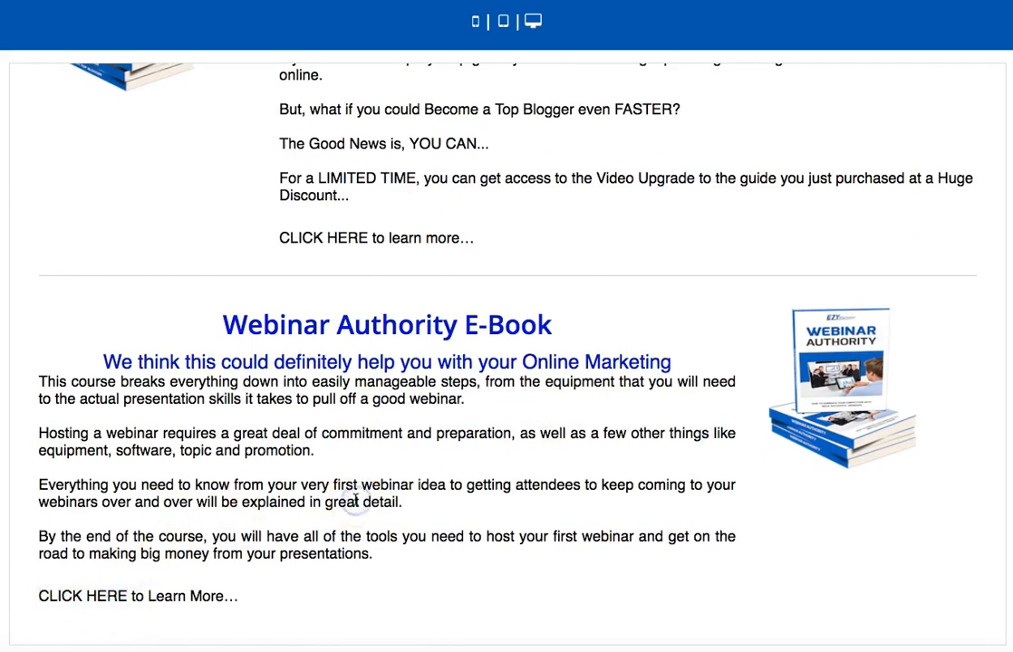
{"action": "scroll", "coordinate": [358, 502], "scroll_direction": "up", "scroll_amount": 5}
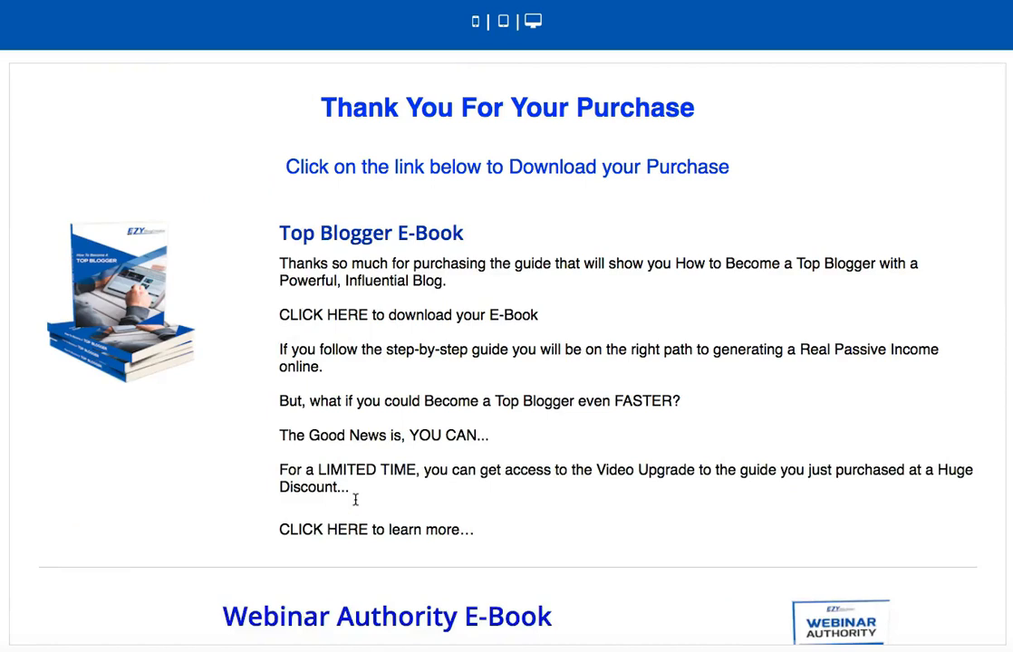
{"action": "left_click", "coordinate": [554, 293]}
{"action": "left_click", "coordinate": [634, 283]}
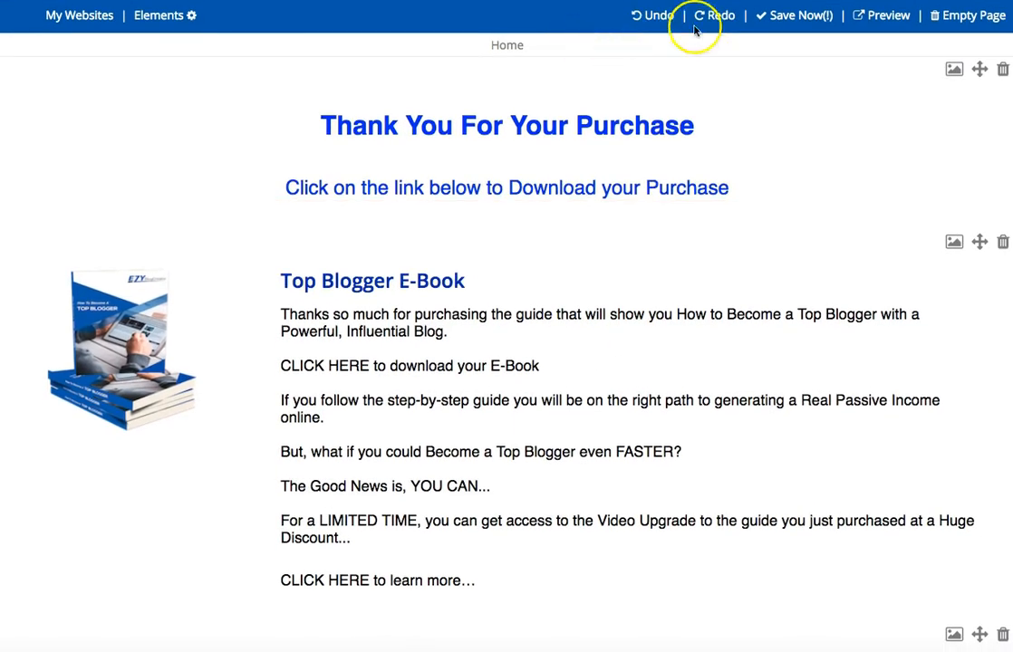
Save the Download Demo page and create a new website named "opt in demo".
{"action": "left_click", "coordinate": [795, 16]}
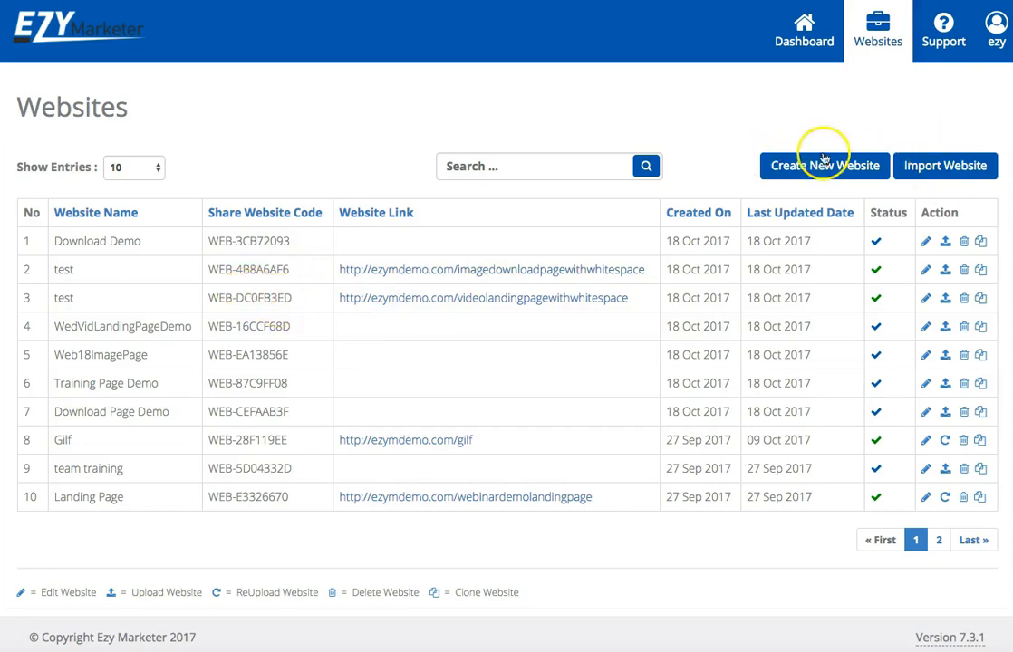
{"action": "left_click", "coordinate": [821, 165]}
{"action": "left_click", "coordinate": [566, 95]}
{"action": "type", "text": "opt in demo"}
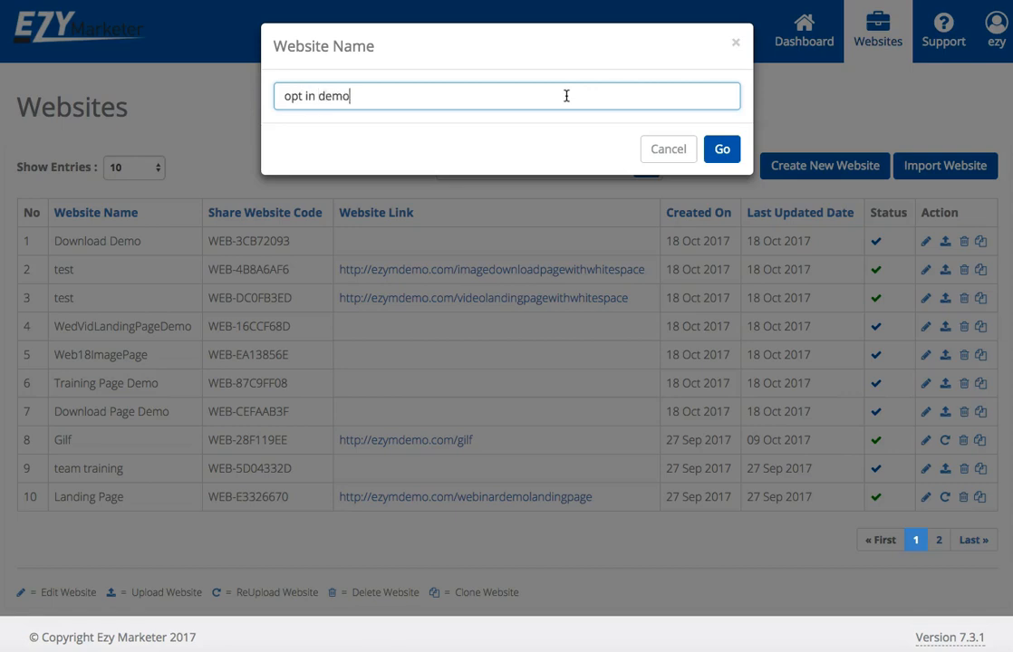
{"action": "left_click", "coordinate": [723, 154]}
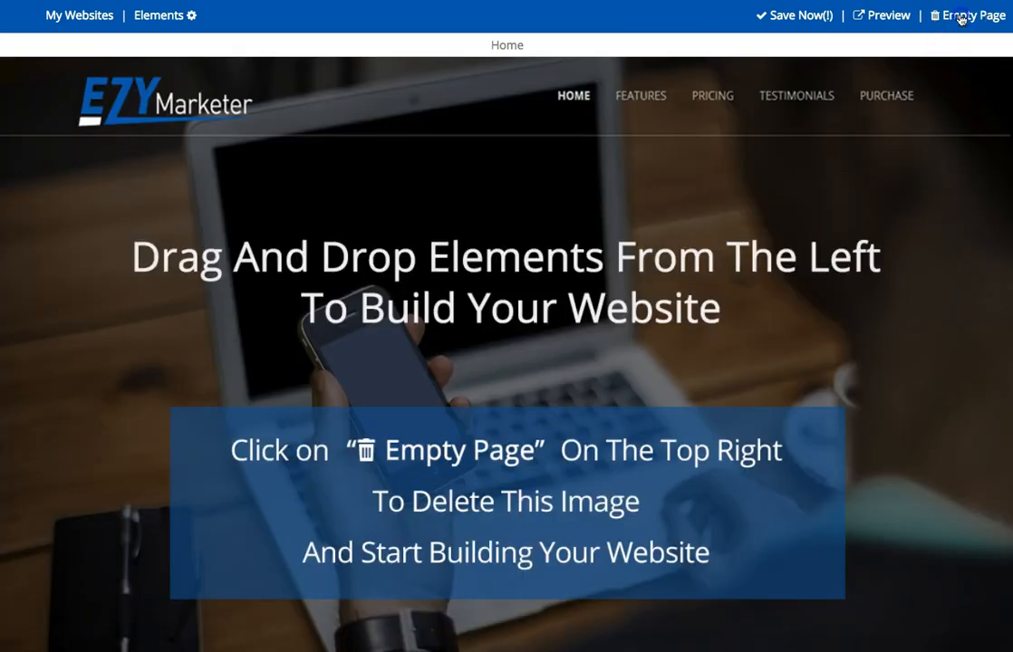
Empty the new website's Home page of its default content and open the list of page elements.
{"action": "left_click", "coordinate": [961, 18]}
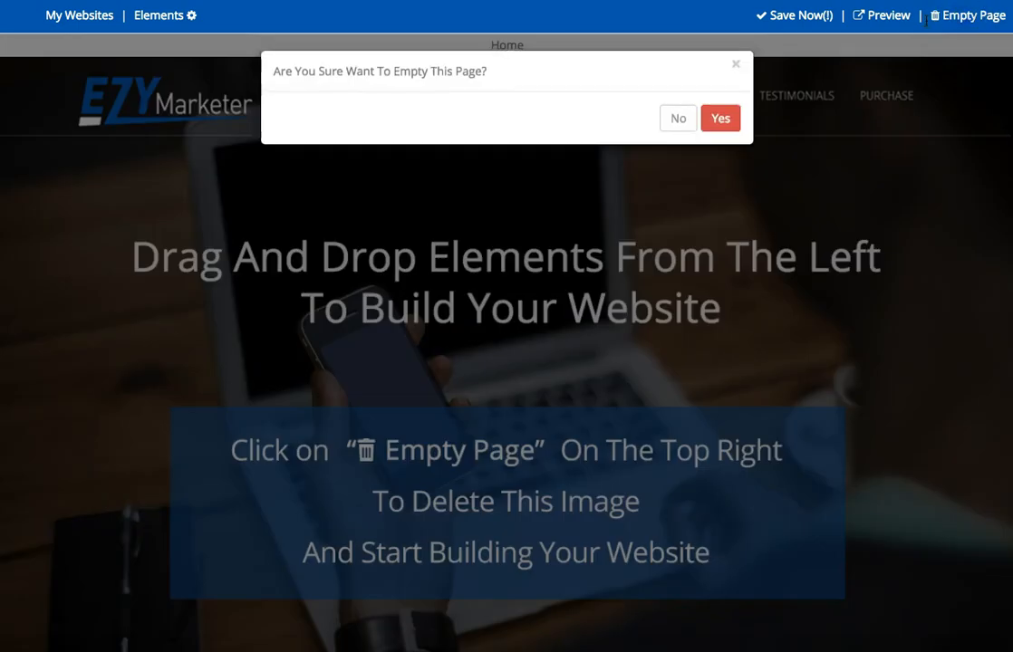
{"action": "left_click", "coordinate": [717, 124]}
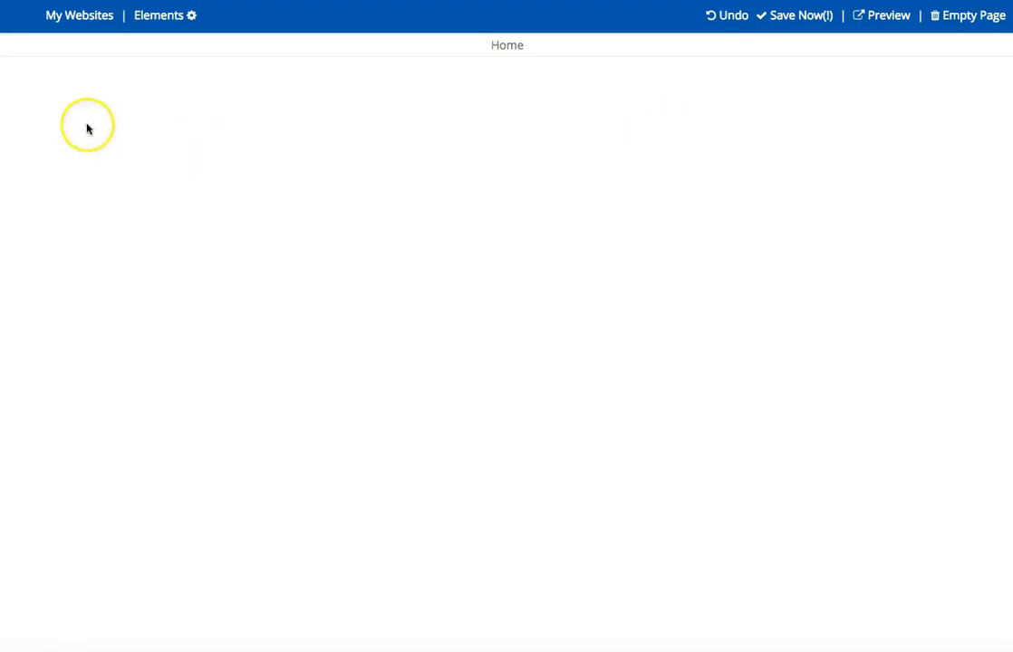
{"action": "left_click", "coordinate": [144, 16]}
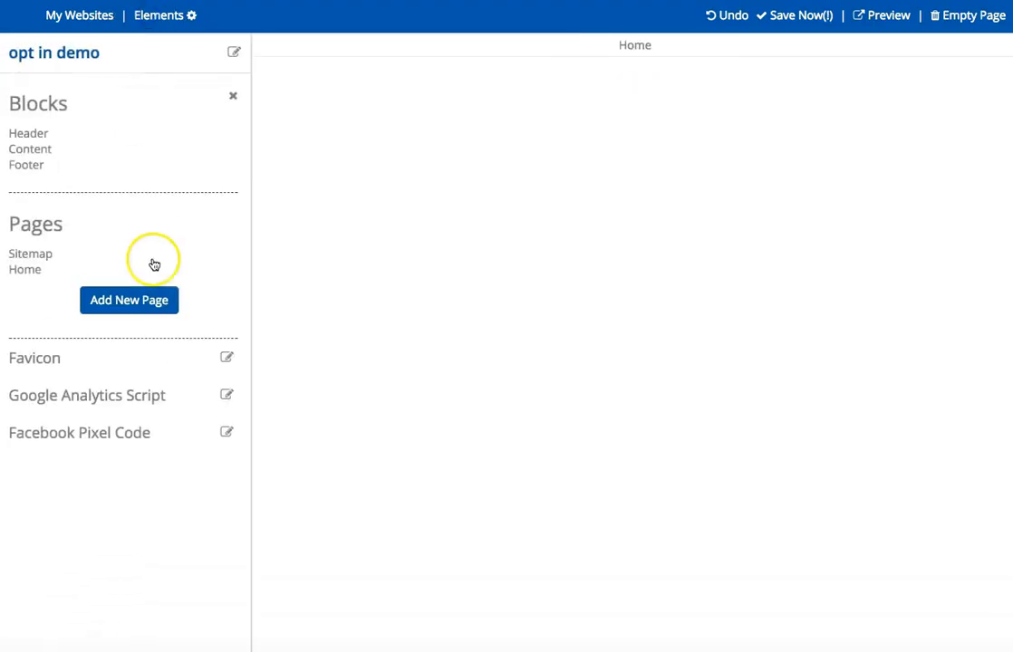
Add the "Download My Free Report" content block with the book image left of the opt-in form to the empty Home page.
{"action": "left_click", "coordinate": [34, 137]}
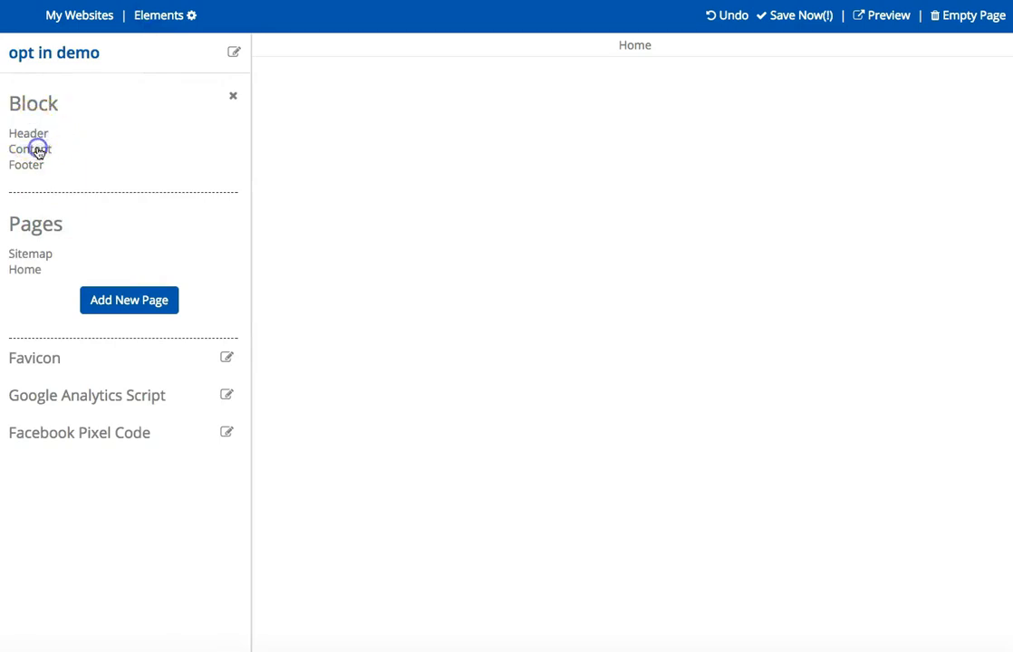
{"action": "left_click", "coordinate": [39, 151]}
{"action": "left_click_drag", "start_coordinate": [38, 153], "coordinate": [220, 235]}
{"action": "scroll", "coordinate": [220, 234], "scroll_direction": "down", "scroll_amount": 10}
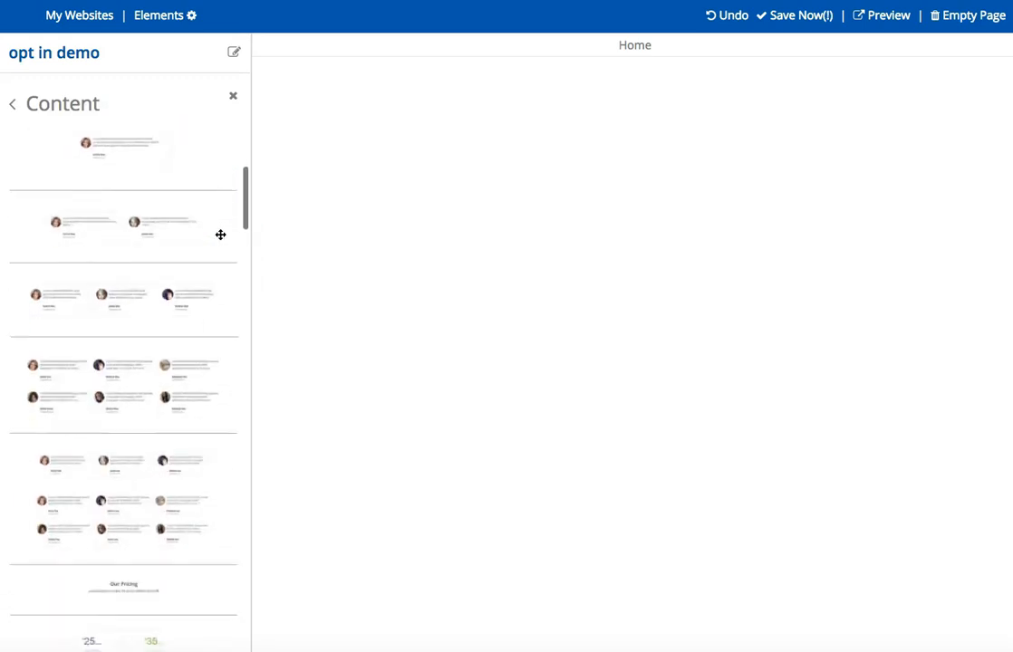
{"action": "scroll", "coordinate": [220, 241], "scroll_direction": "down", "scroll_amount": 15}
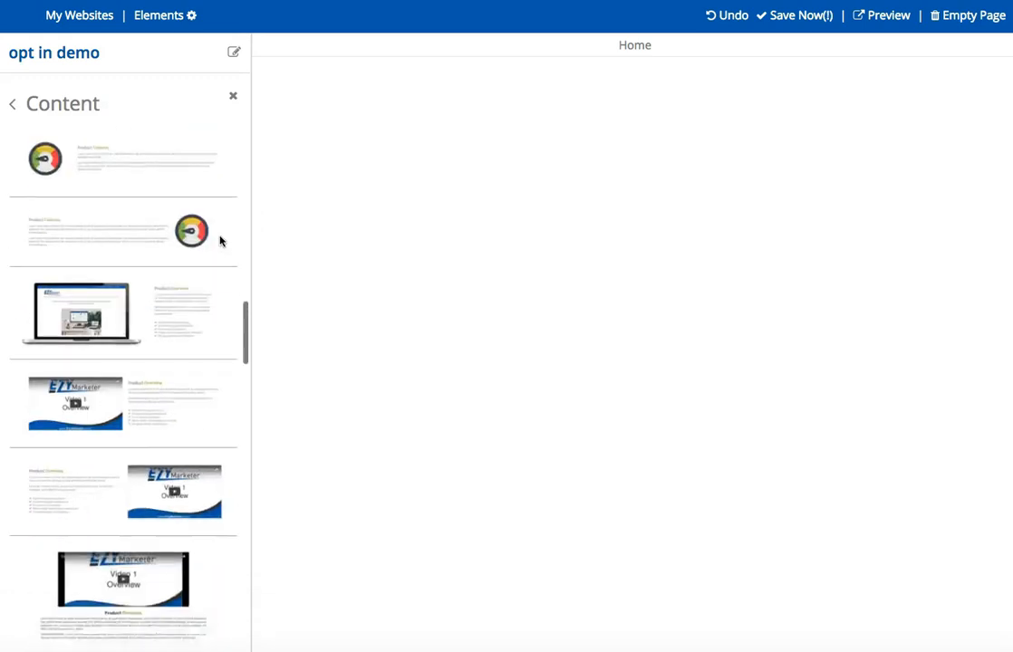
{"action": "scroll", "coordinate": [220, 241], "scroll_direction": "down", "scroll_amount": 15}
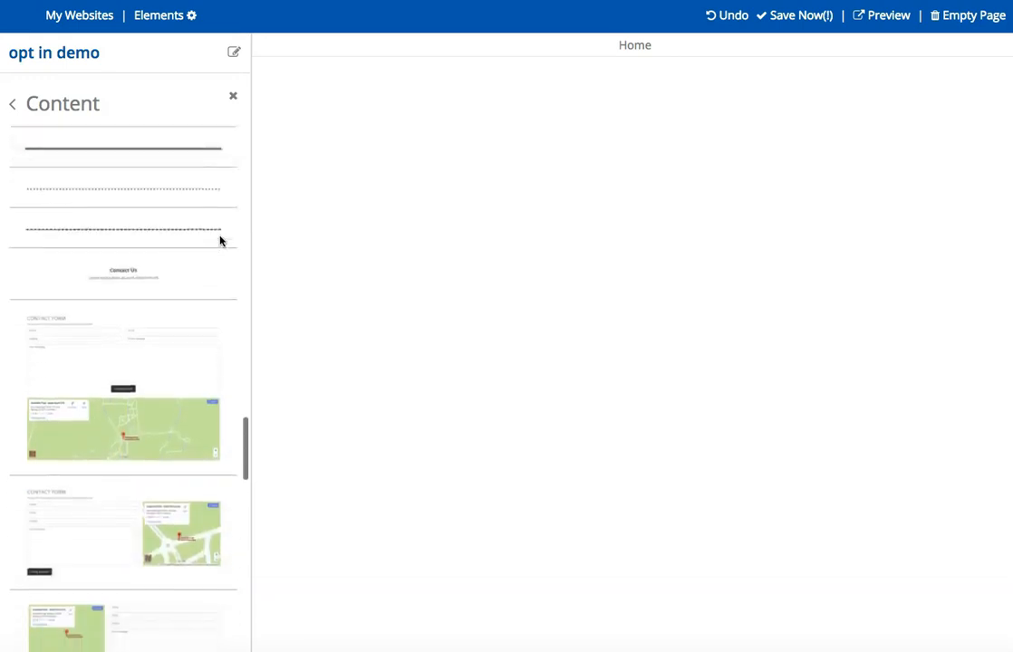
{"action": "scroll", "coordinate": [220, 241], "scroll_direction": "down", "scroll_amount": 10}
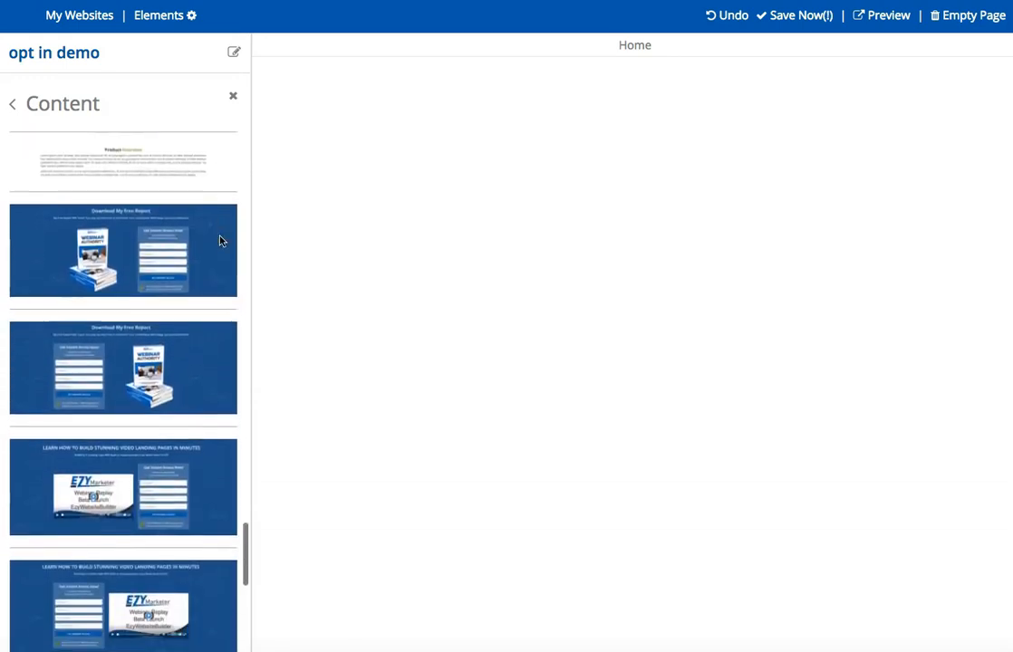
{"action": "left_click_drag", "start_coordinate": [127, 260], "coordinate": [727, 265]}
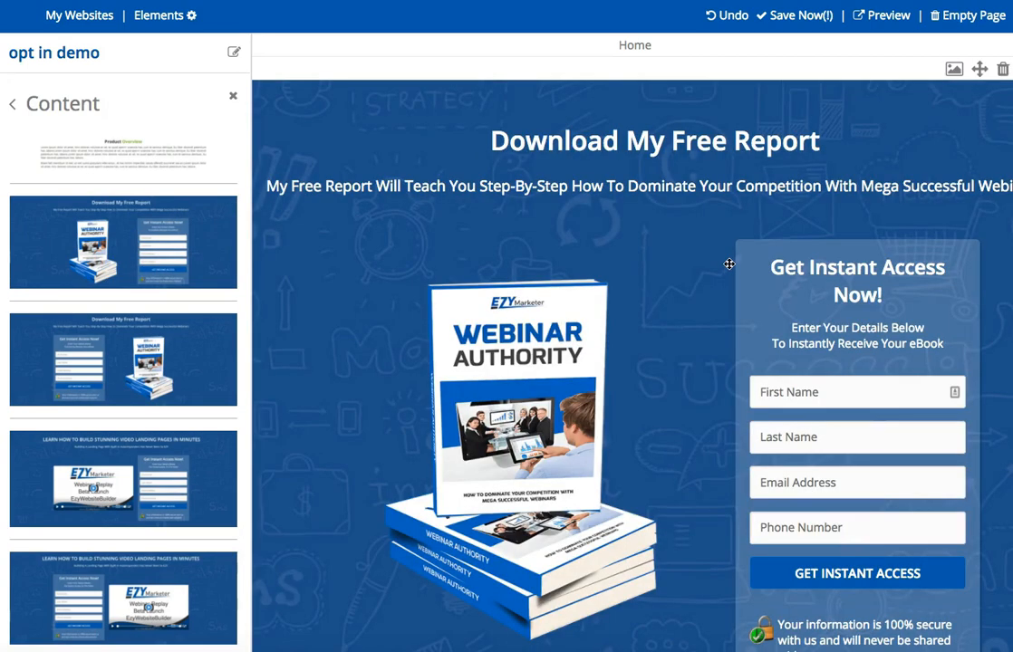
{"action": "left_click", "coordinate": [583, 292]}
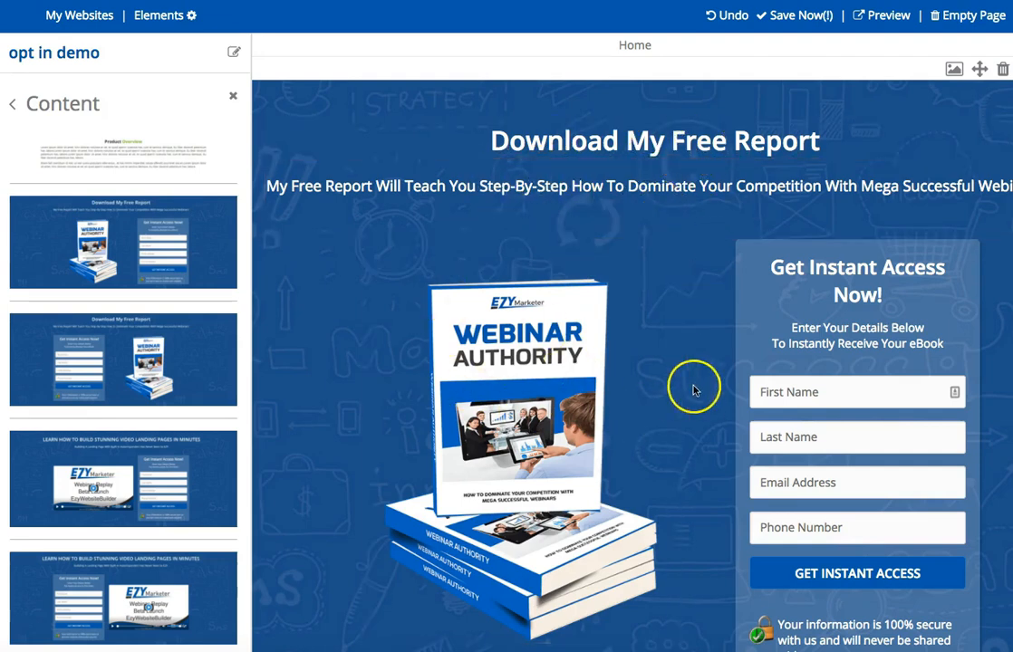
Open the opt-in form's settings and examine the Thank You Page Link choices and the custom link field.
{"action": "scroll", "coordinate": [693, 388], "scroll_direction": "down", "scroll_amount": 1}
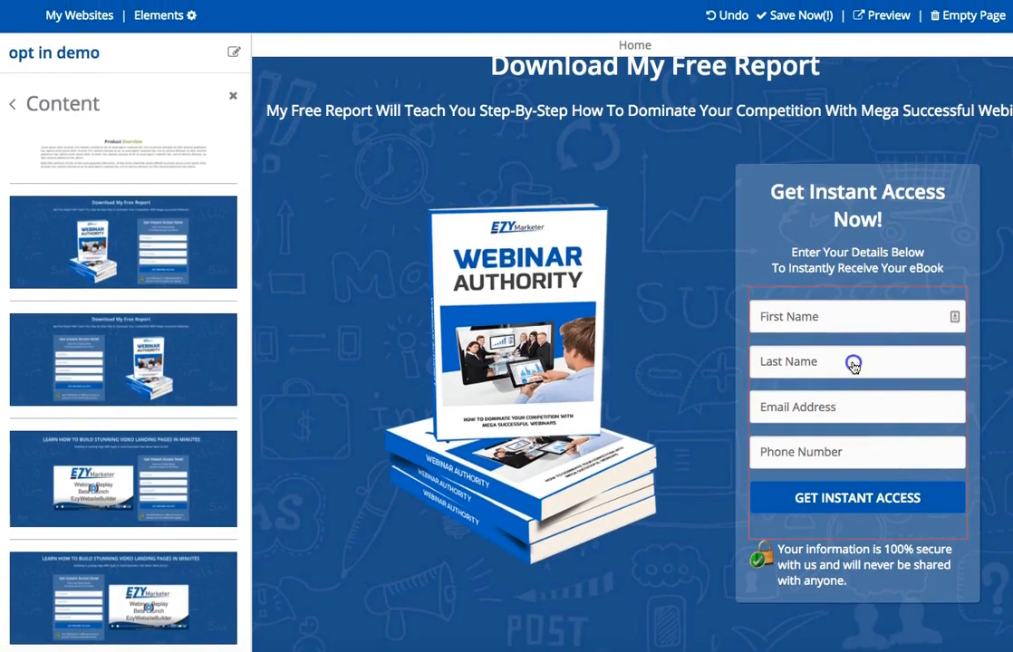
{"action": "left_click", "coordinate": [851, 357]}
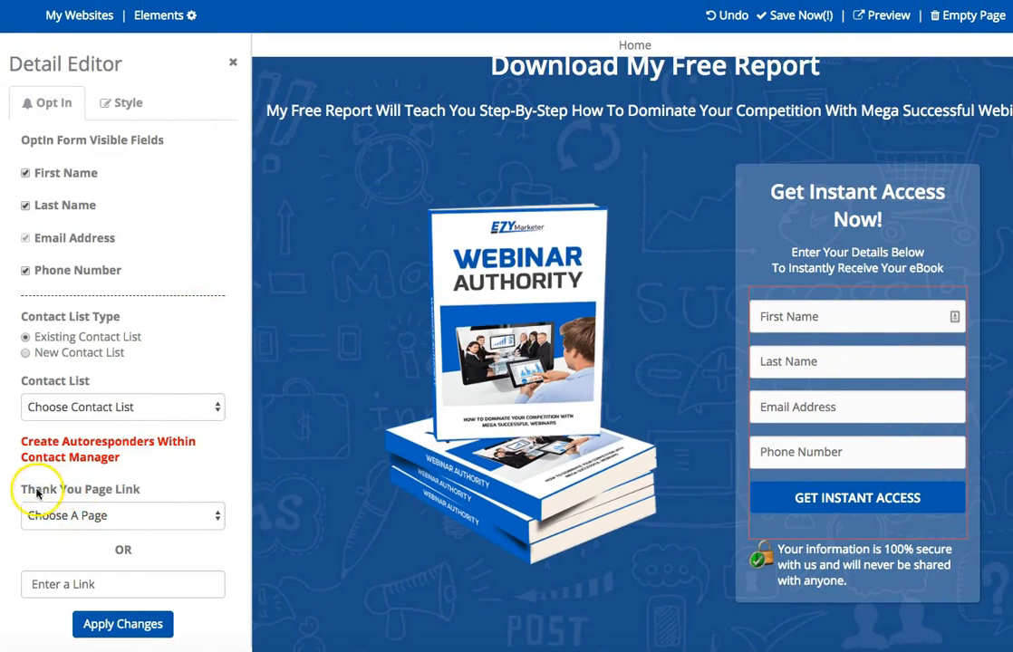
{"action": "left_click", "coordinate": [137, 517]}
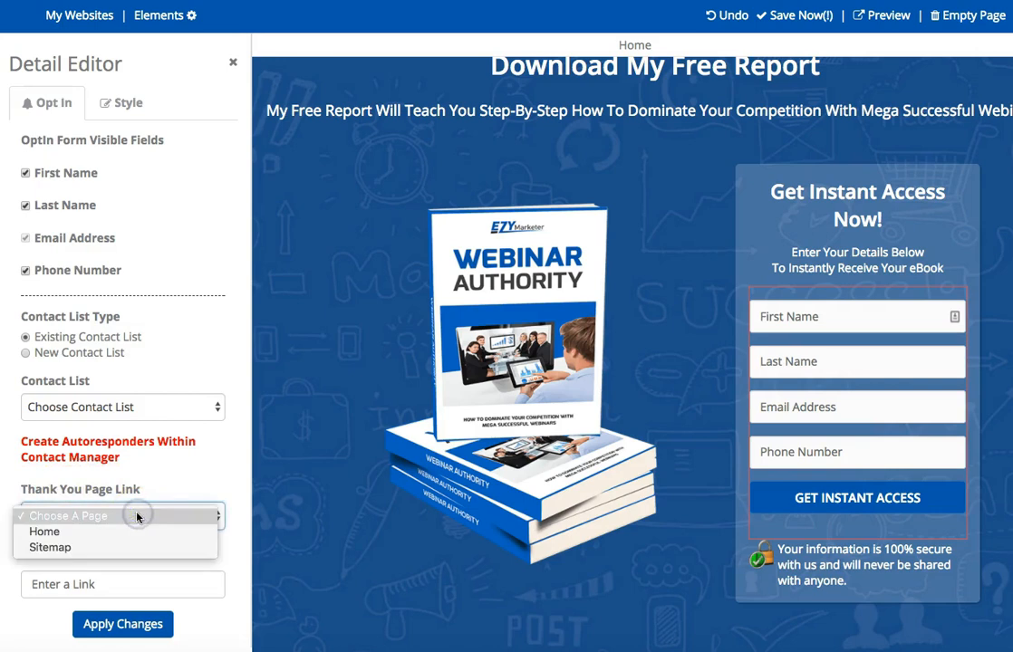
{"action": "left_click", "coordinate": [142, 517]}
{"action": "left_click", "coordinate": [109, 582]}
{"action": "left_click", "coordinate": [56, 584]}
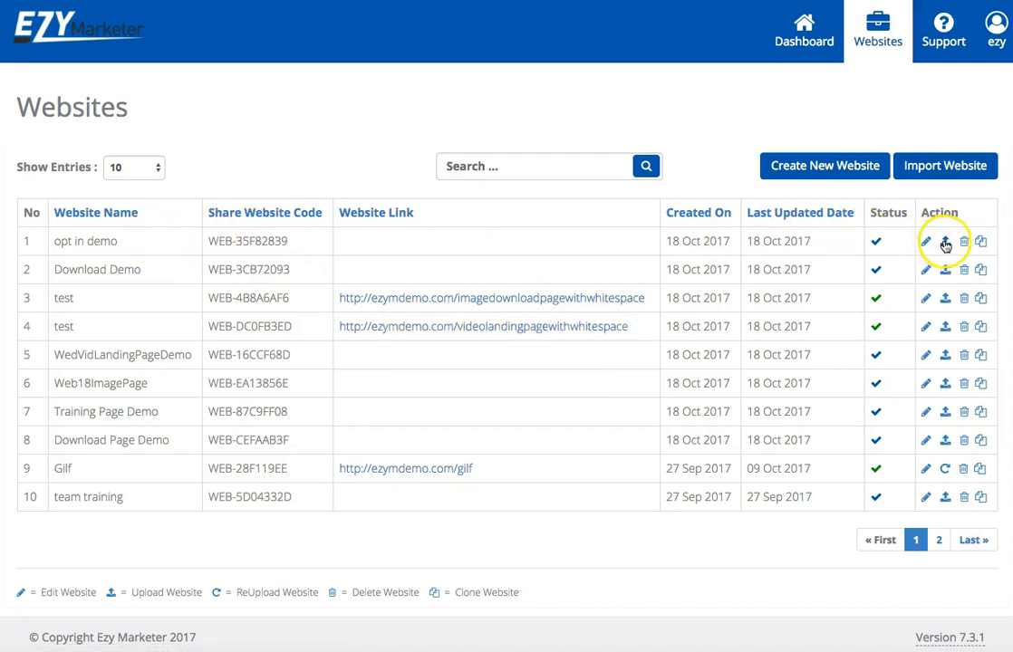
Prepare the "opt in demo" website's upload to ezyblogcreator.com with the path /download, and cancel without uploading.
{"action": "left_click", "coordinate": [945, 243]}
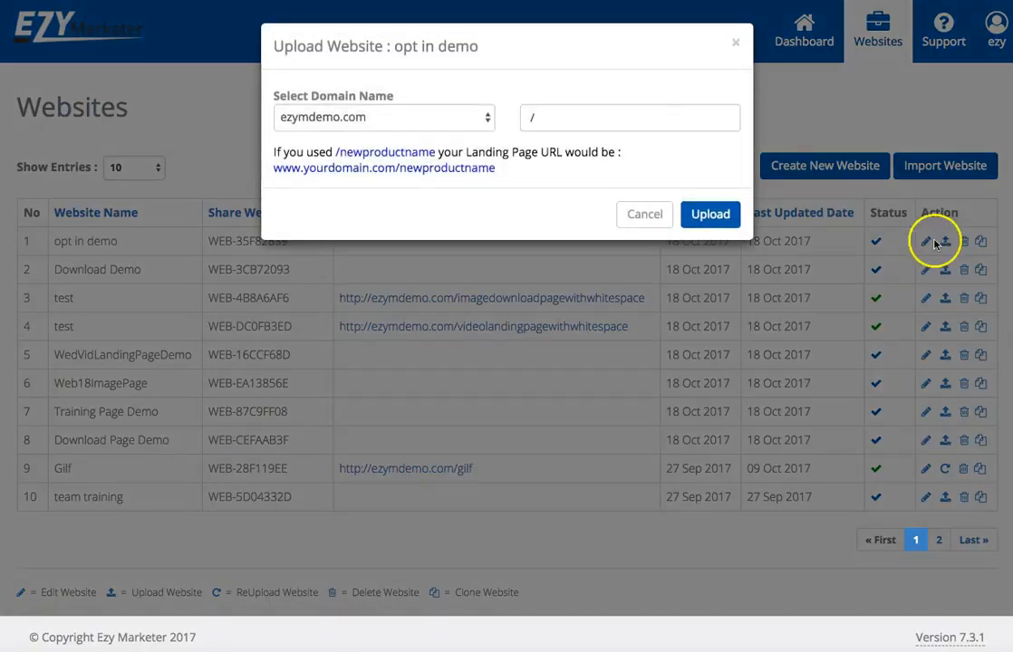
{"action": "left_click", "coordinate": [419, 118]}
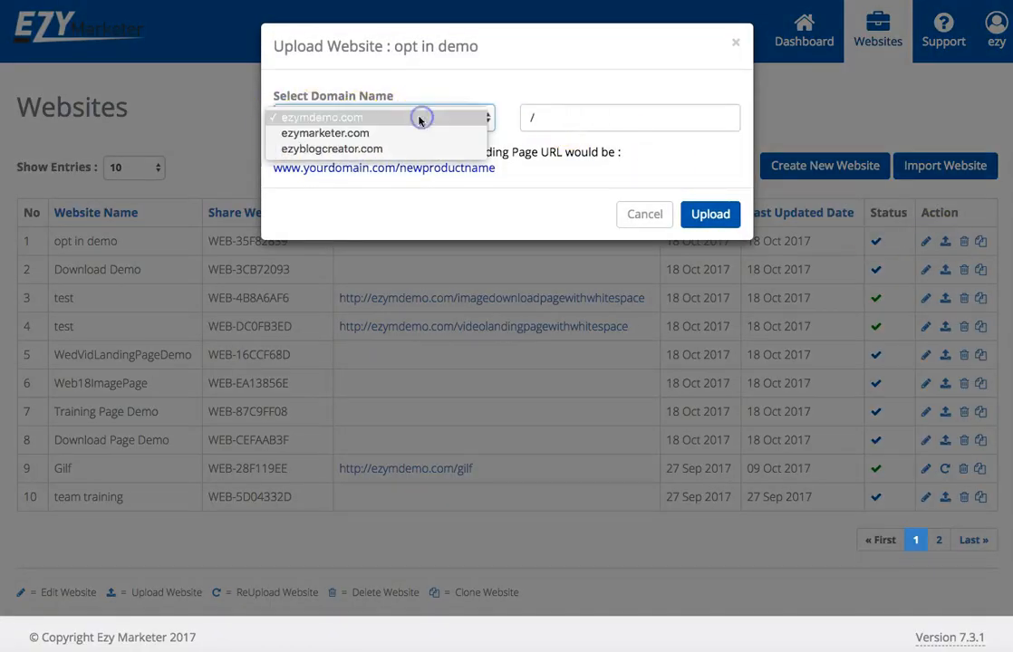
{"action": "left_click", "coordinate": [372, 150]}
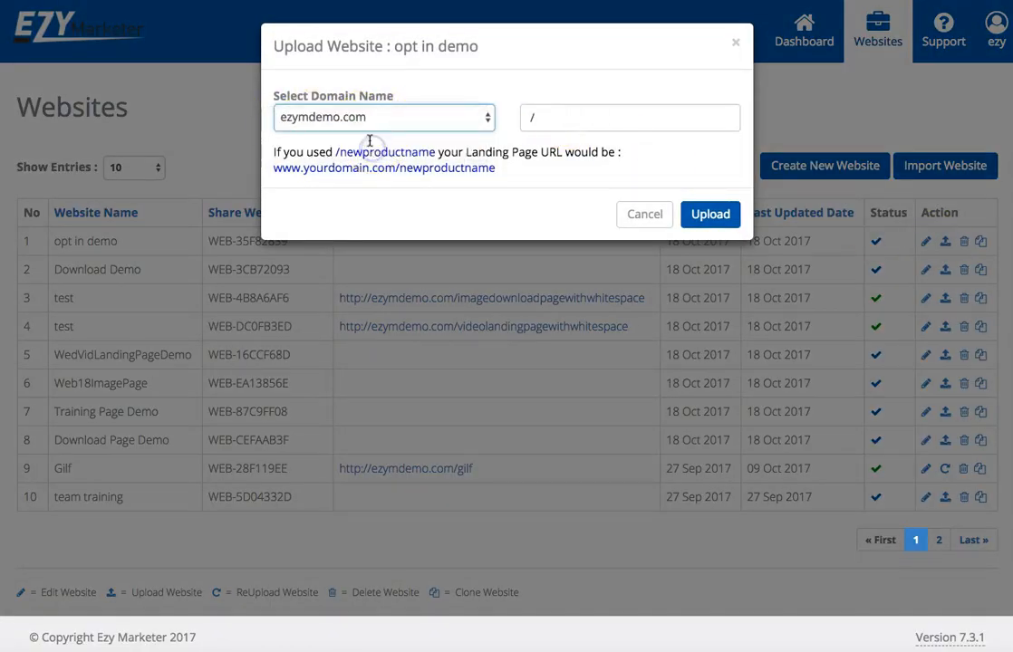
{"action": "left_click", "coordinate": [592, 119]}
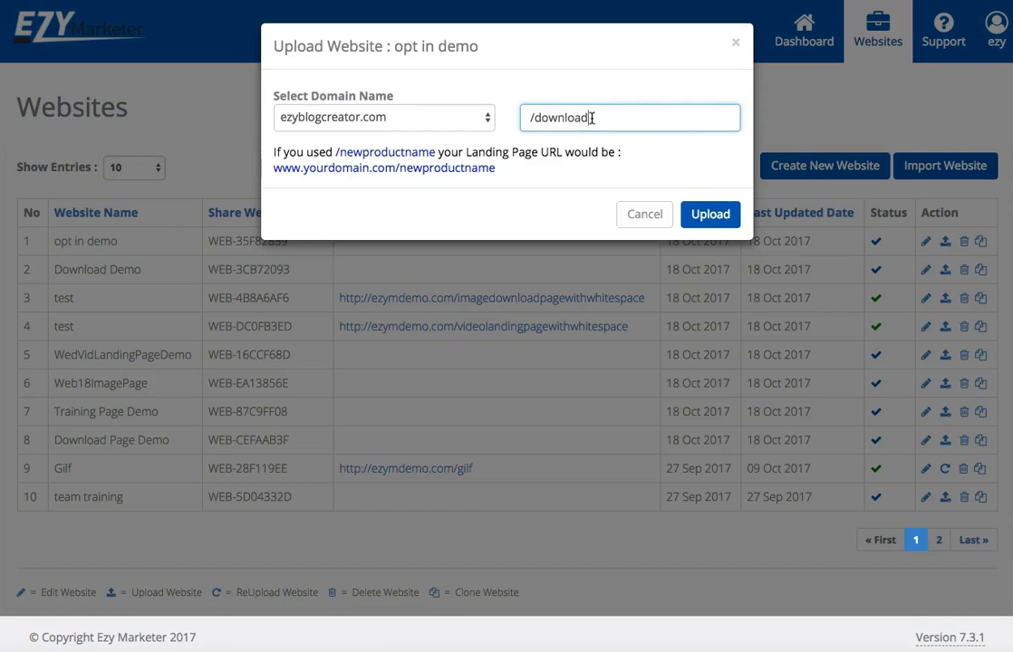
{"action": "left_click", "coordinate": [644, 215]}
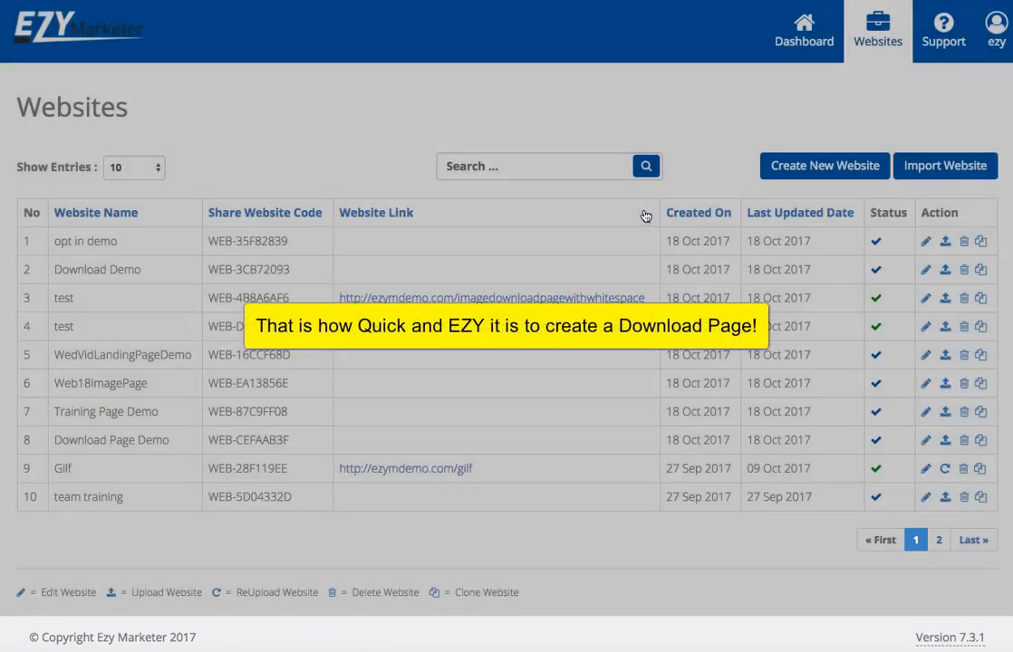